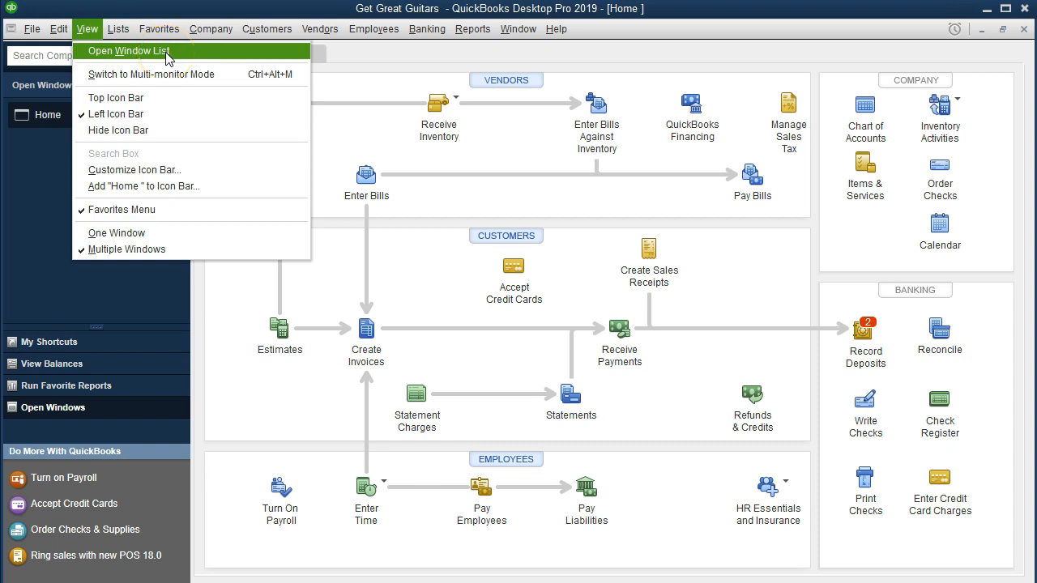
Open the standard Balance Sheet report from the company and financial reports.
left_click(47, 187)
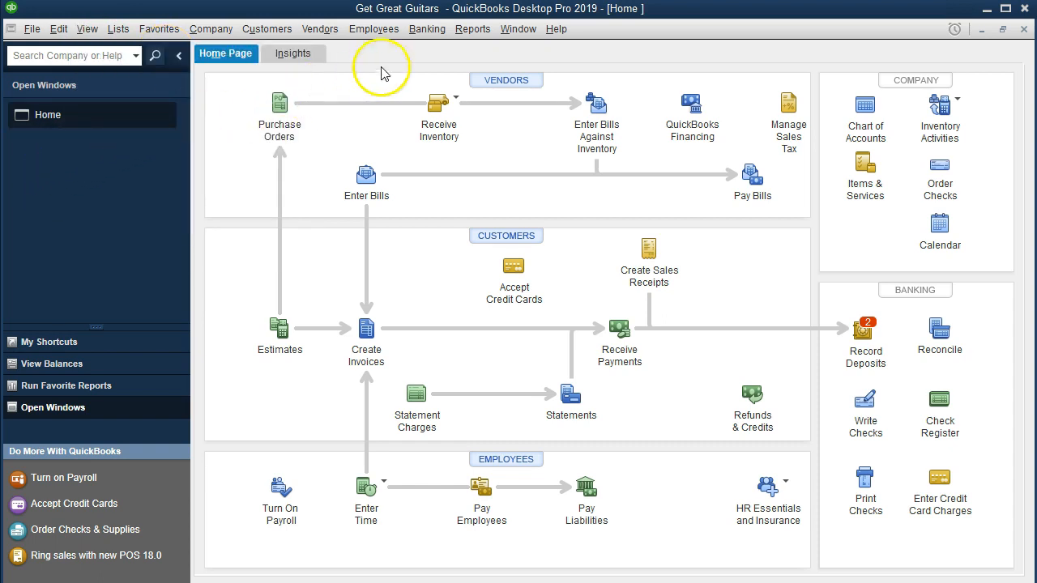
left_click(481, 31)
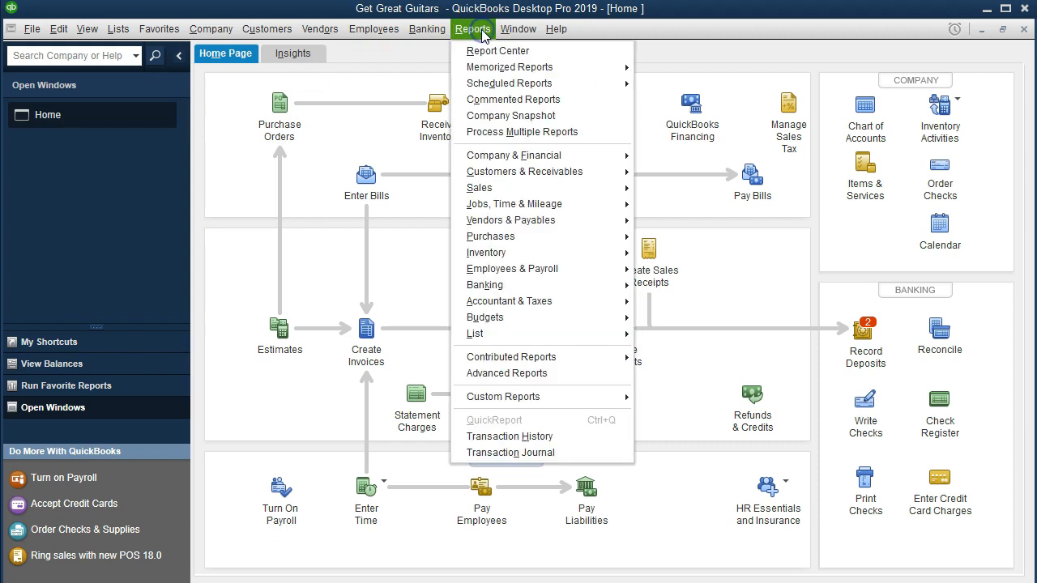
mouse_move(557, 159)
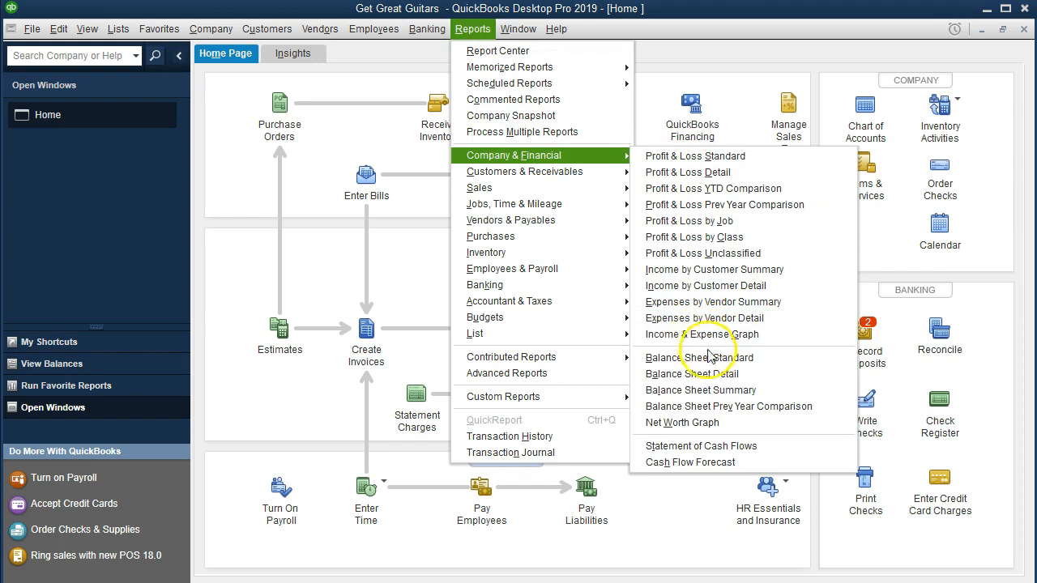
left_click(785, 365)
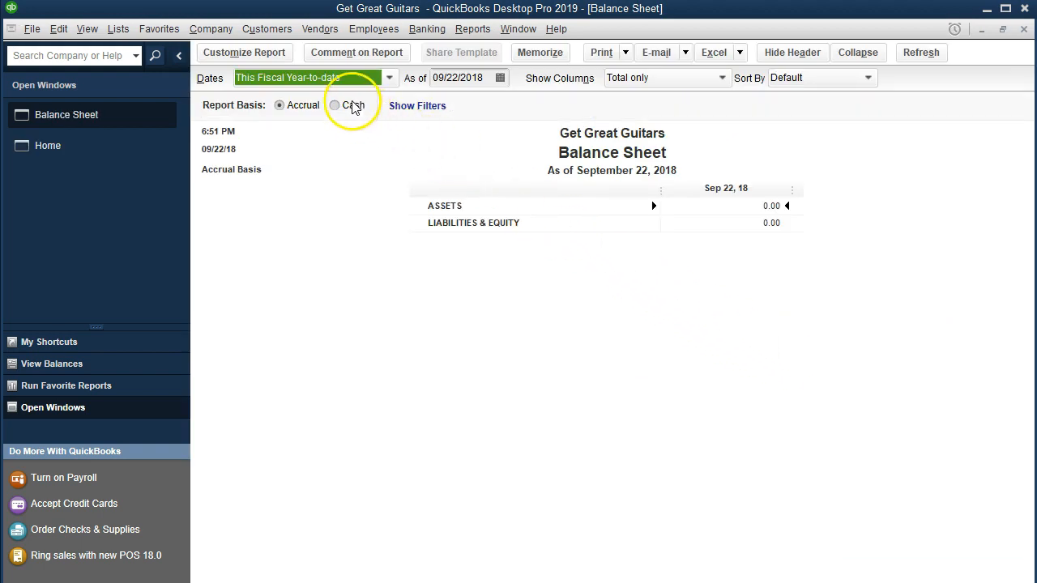
Customize the Balance Sheet's date range to run from 01/01/2019 to 01/31/2019.
left_click(265, 59)
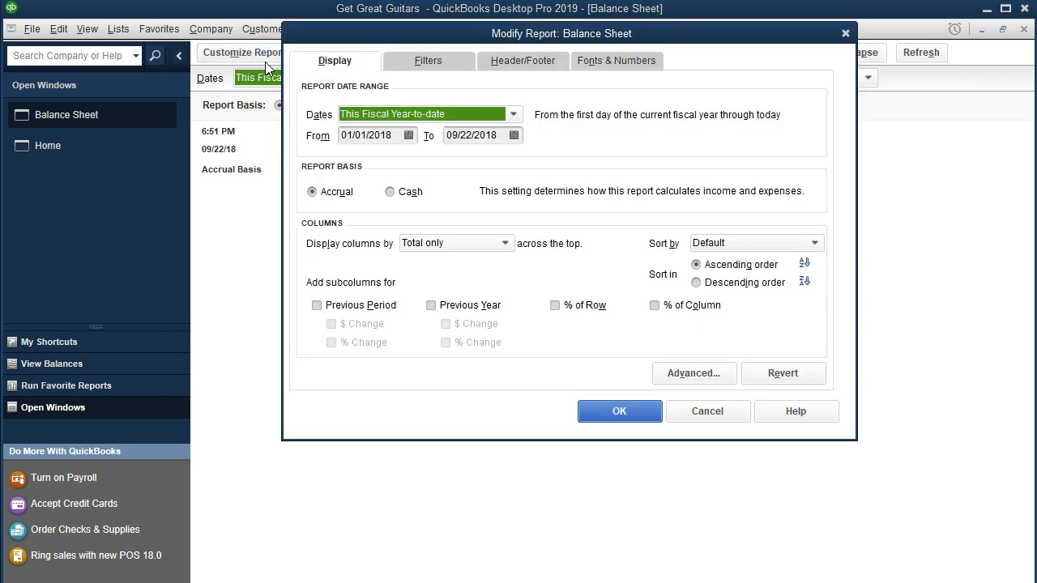
key("Tab")
type("01019")
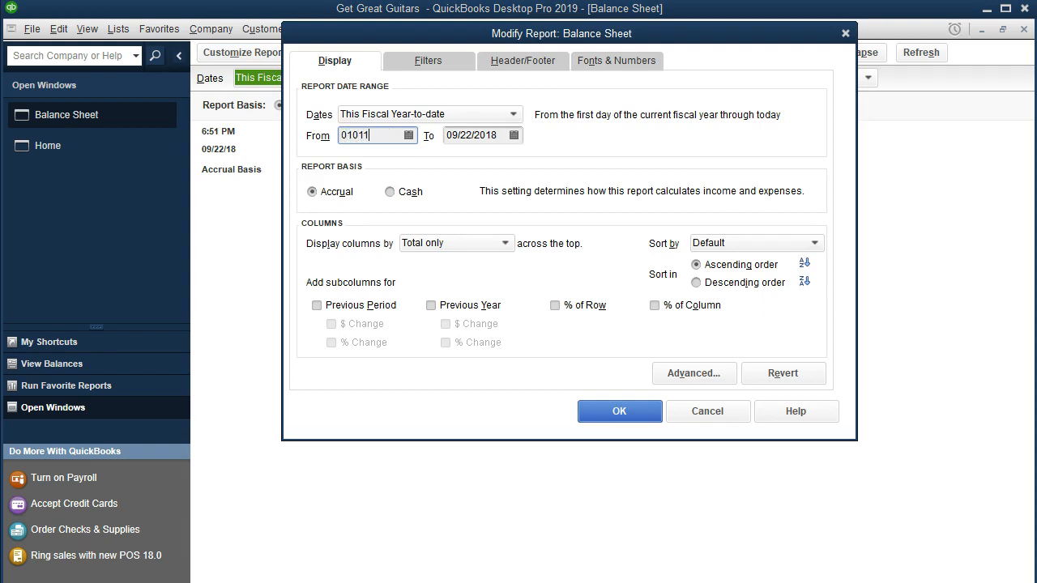
key("Tab")
type("013119")
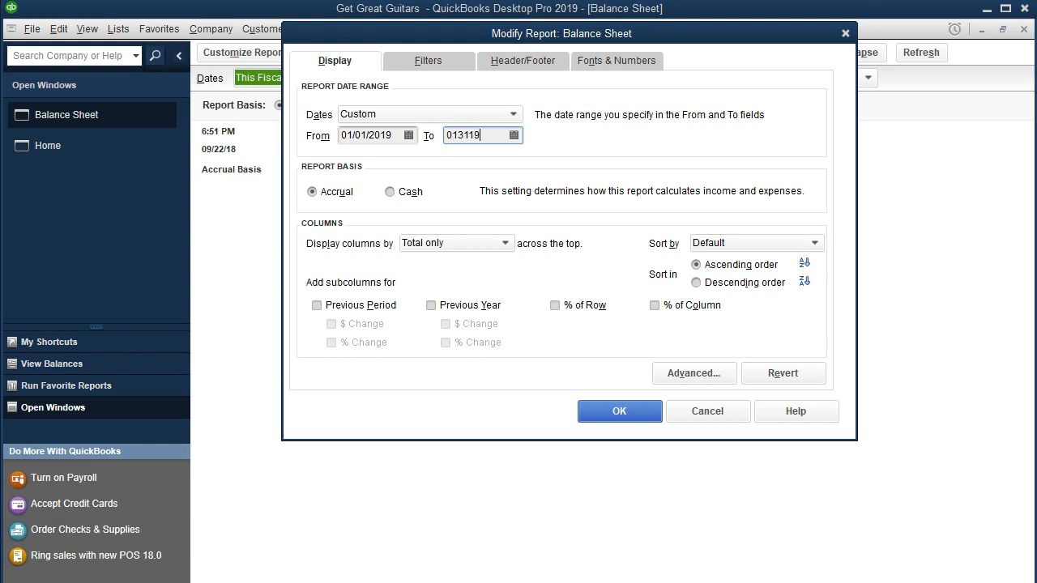
key("Tab")
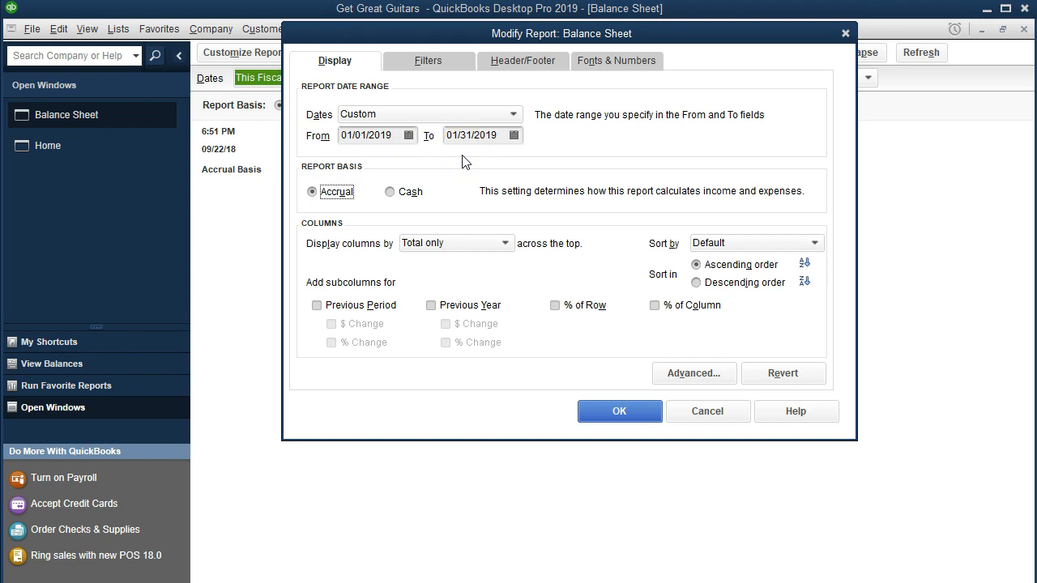
left_click(607, 413)
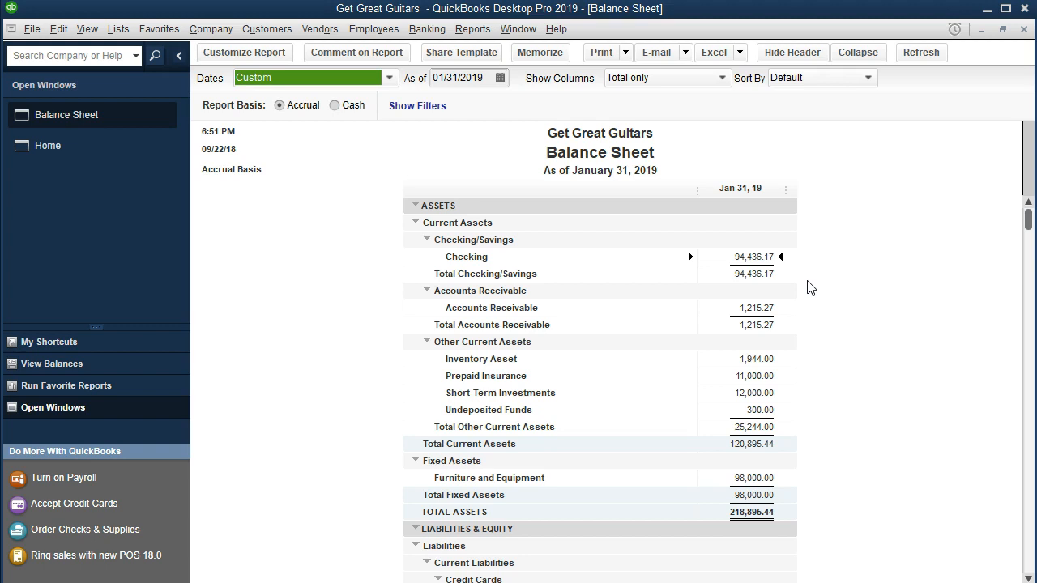
Examine the Checking balance under current assets in the Balance Sheet.
left_click(758, 258)
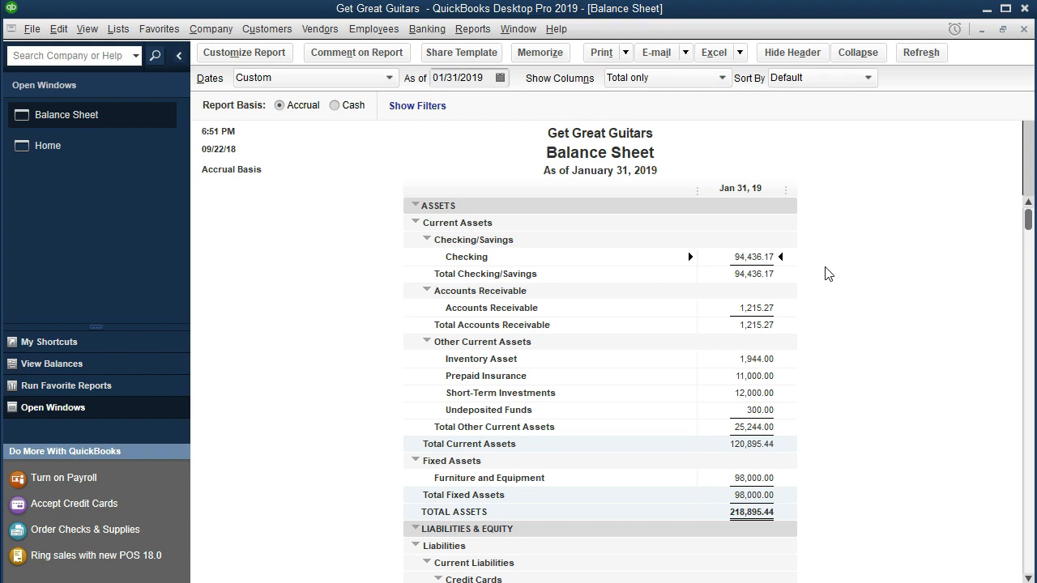
double_click(749, 260)
double_click(758, 257)
Check the Accounts Receivable balance against the Customer Balance Detail report down to its total, and close that report.
left_click(765, 309)
left_click(472, 29)
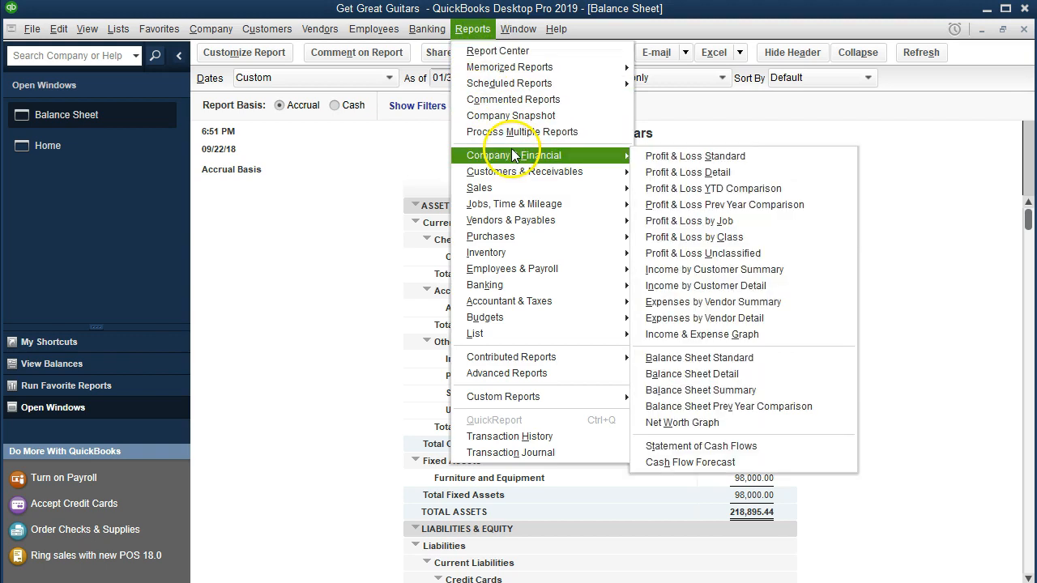
mouse_move(616, 173)
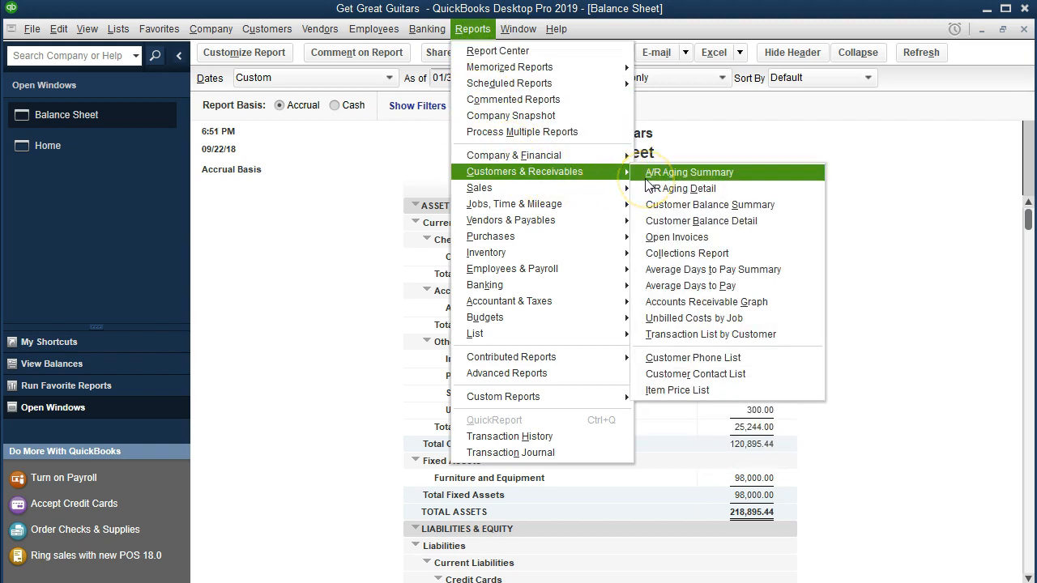
left_click(744, 222)
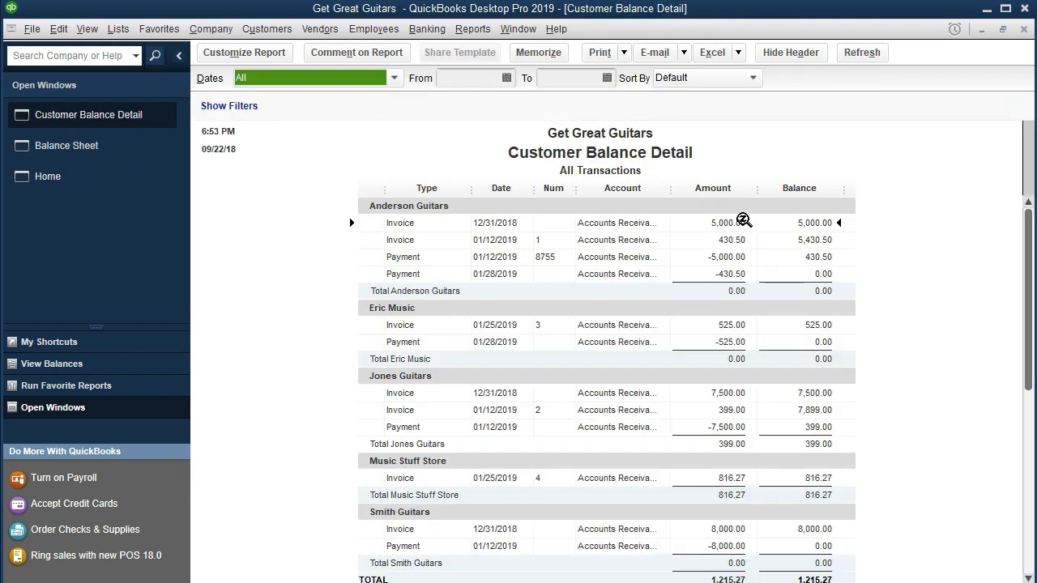
scroll(869, 316, "down", 1)
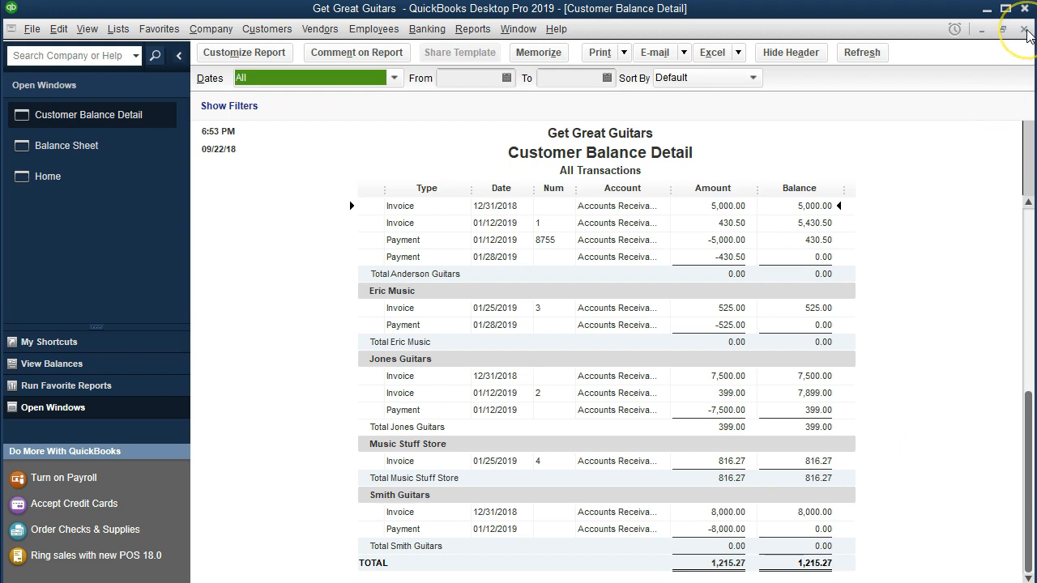
left_click(1025, 30)
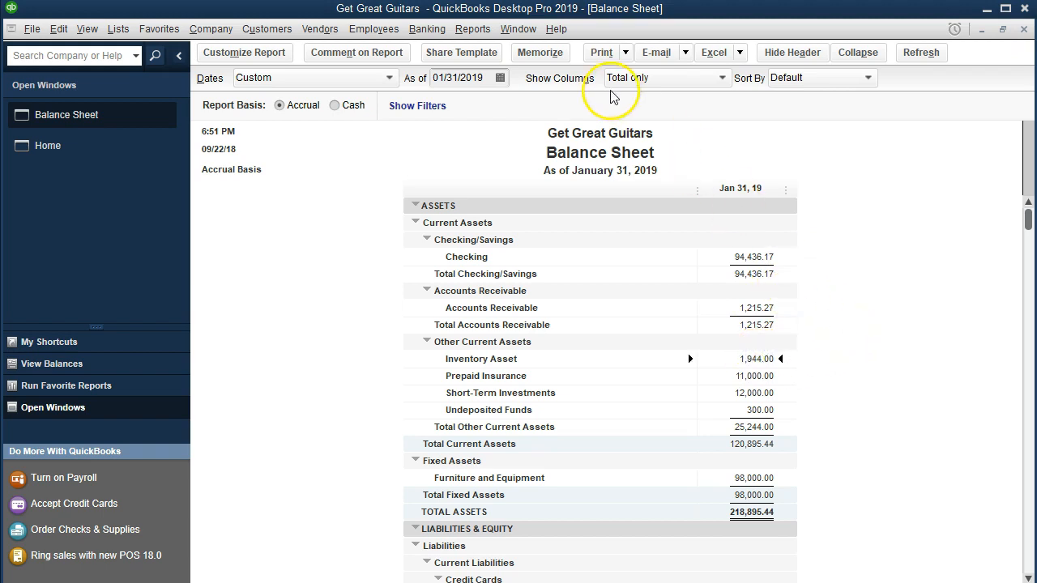
Run the Inventory Valuation Summary as of 01/31/2019 to check the inventory asset value, and close the report.
left_click(475, 31)
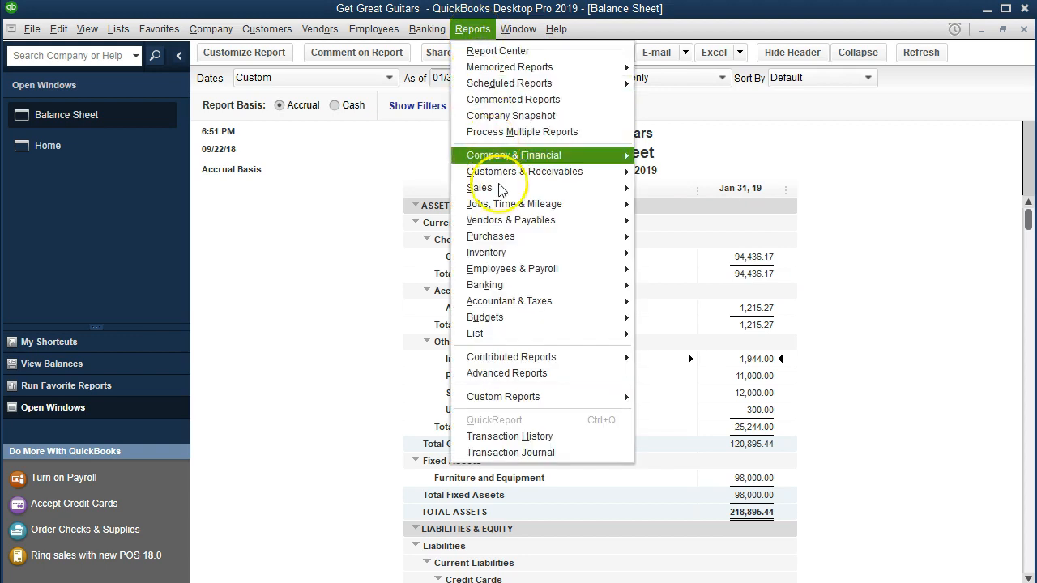
mouse_move(528, 256)
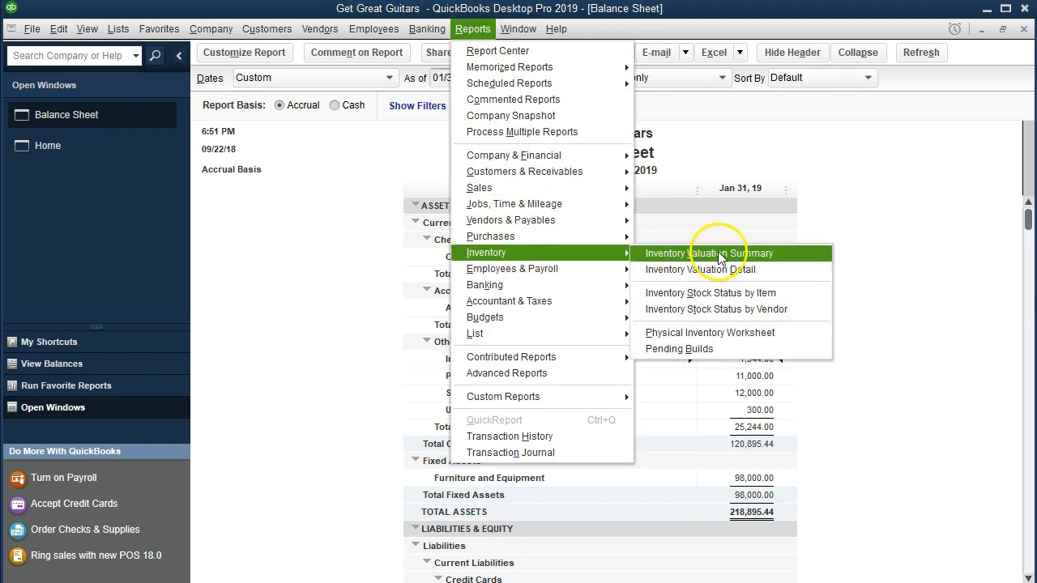
left_click(778, 253)
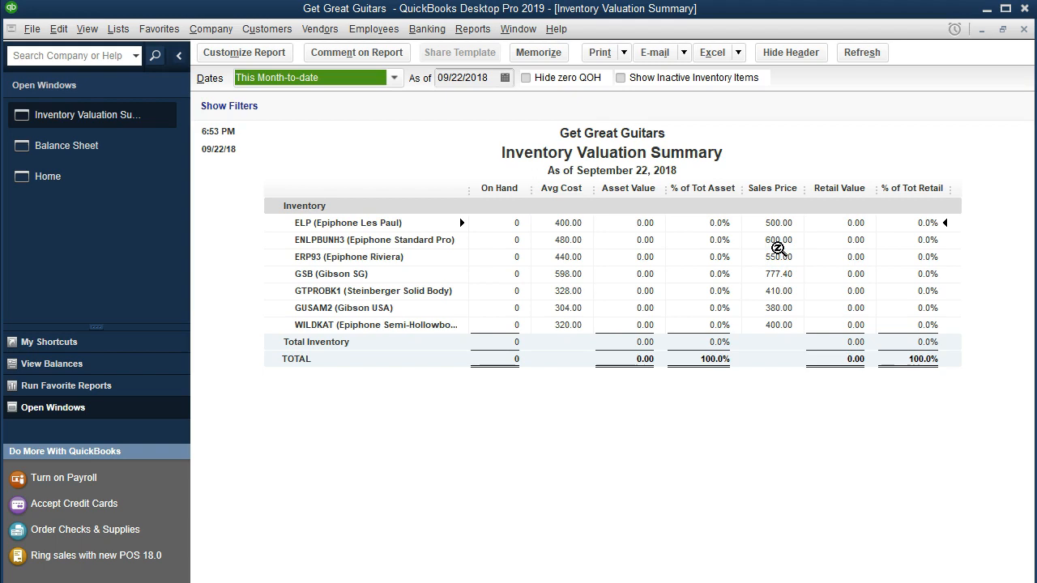
key("Tab")
type("01/31/2019")
key("Tab")
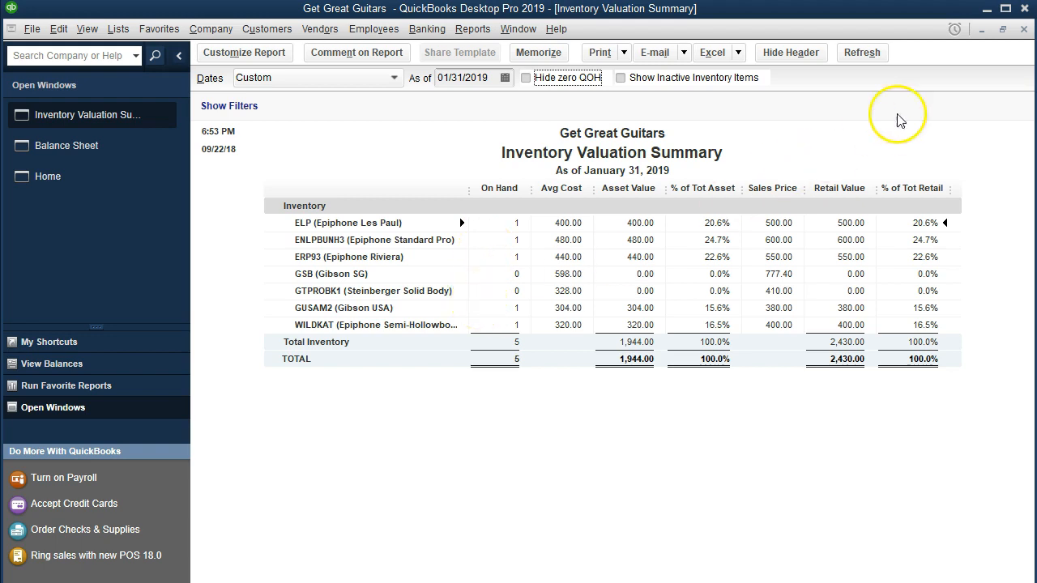
left_click(1024, 29)
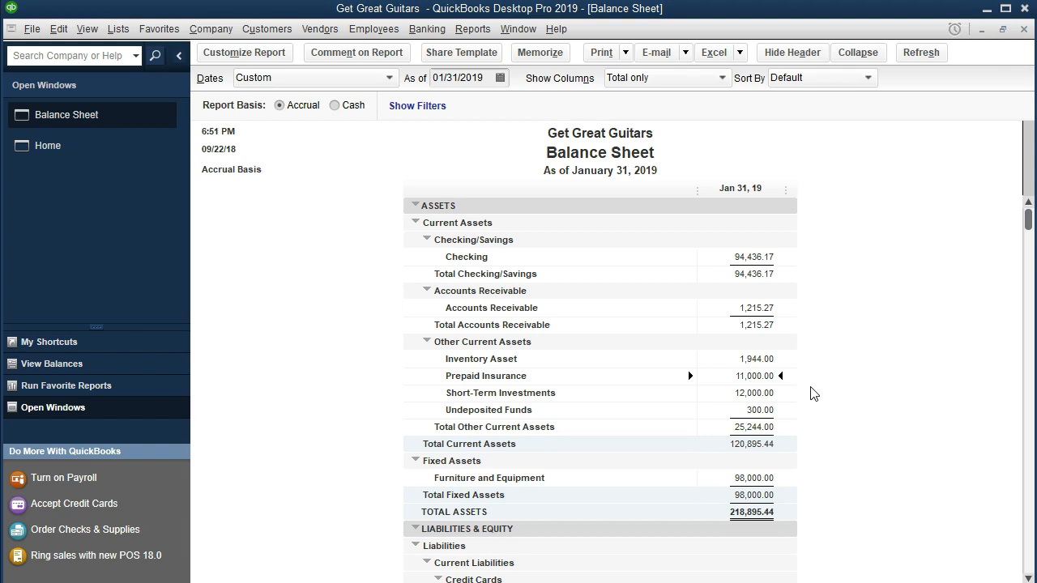
Inspect the transactions behind the Undeposited Funds balance, and return to the Balance Sheet.
left_click(834, 411)
left_click(779, 394)
left_click(745, 396)
left_click(759, 410)
double_click(752, 410)
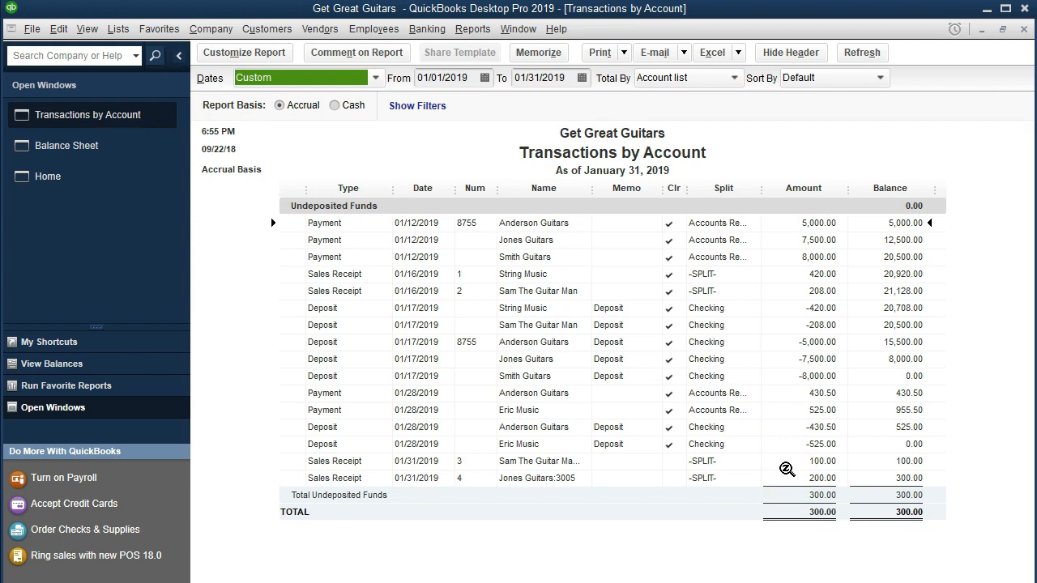
left_click(1024, 30)
Examine the Furniture and Equipment balance under the Balance Sheet's fixed assets.
scroll(881, 403, "down", 1)
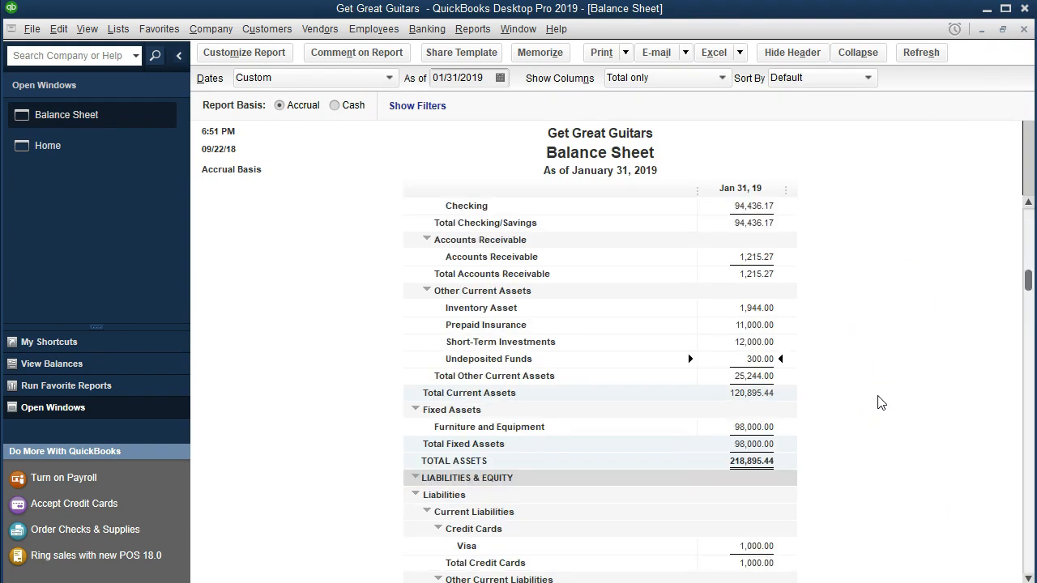
scroll(871, 398, "down", 1)
left_click(754, 378)
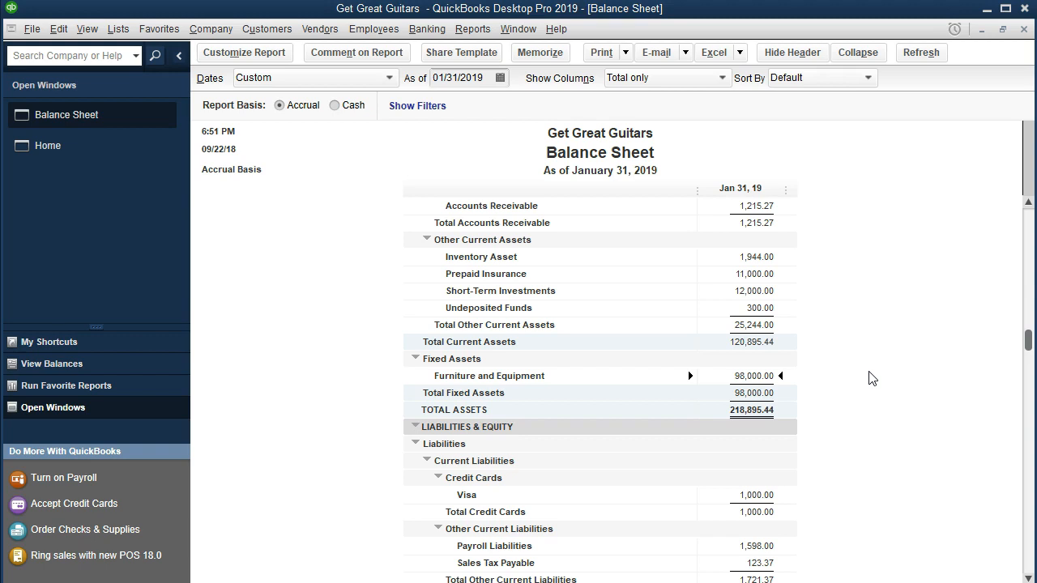
Review the Visa, Payroll Liabilities, Sales Tax Payable, Loan Payable and Owners Equity lines of the Balance Sheet.
scroll(872, 378, "down", 1)
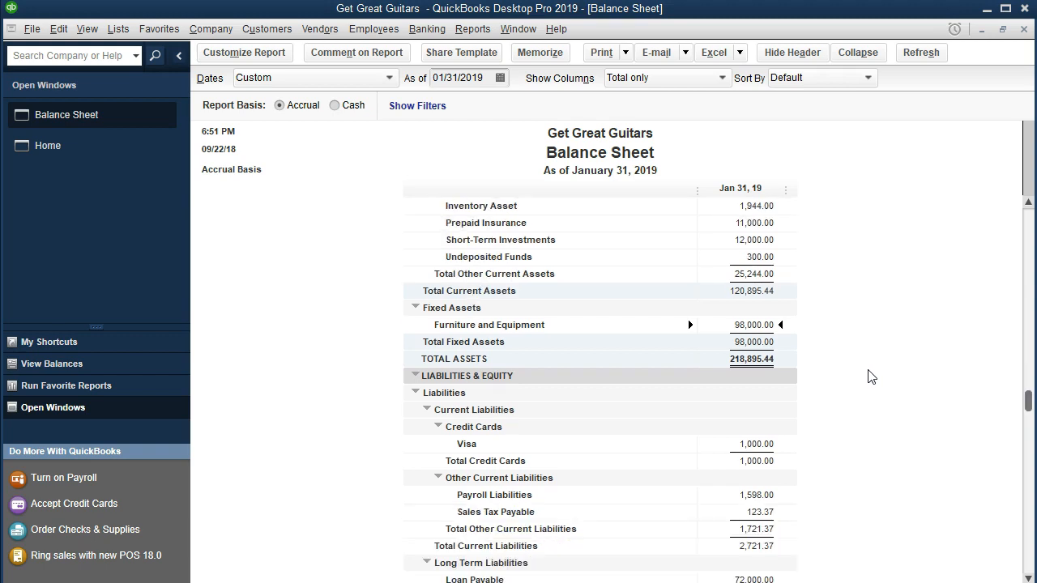
scroll(867, 371, "down", 1)
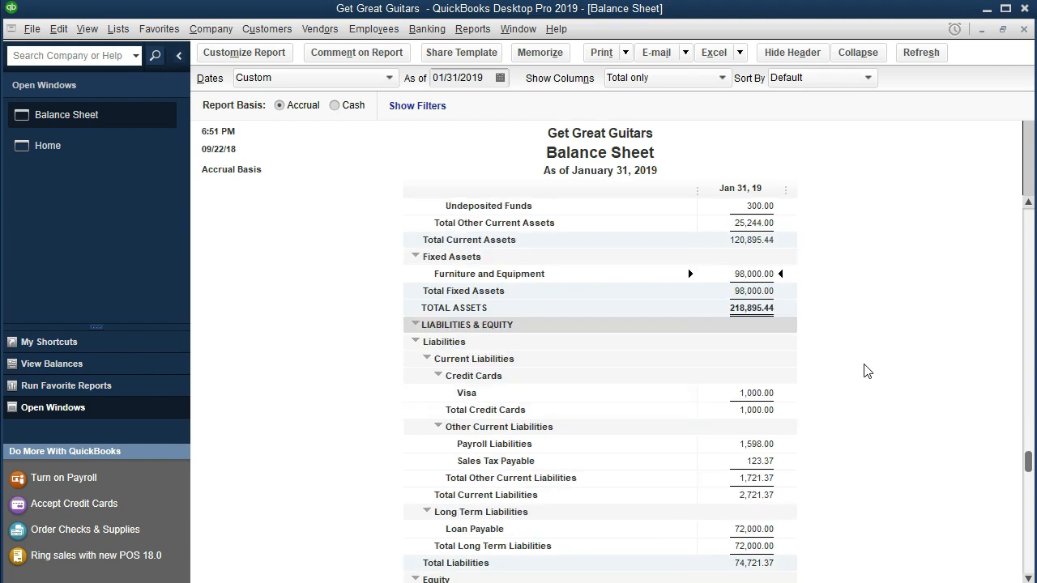
scroll(867, 371, "down", 1)
left_click(758, 342)
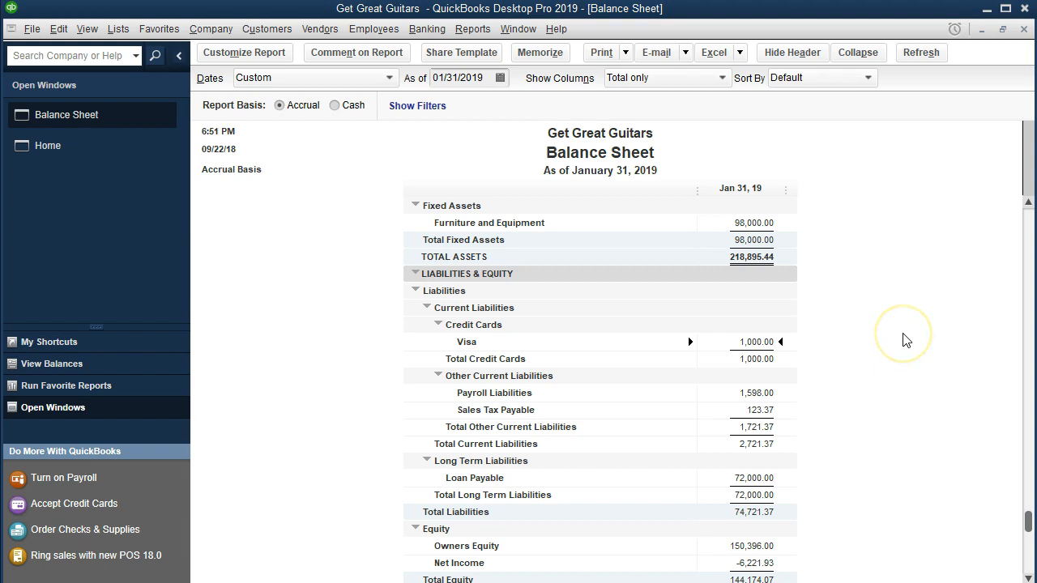
scroll(906, 341, "down", 1)
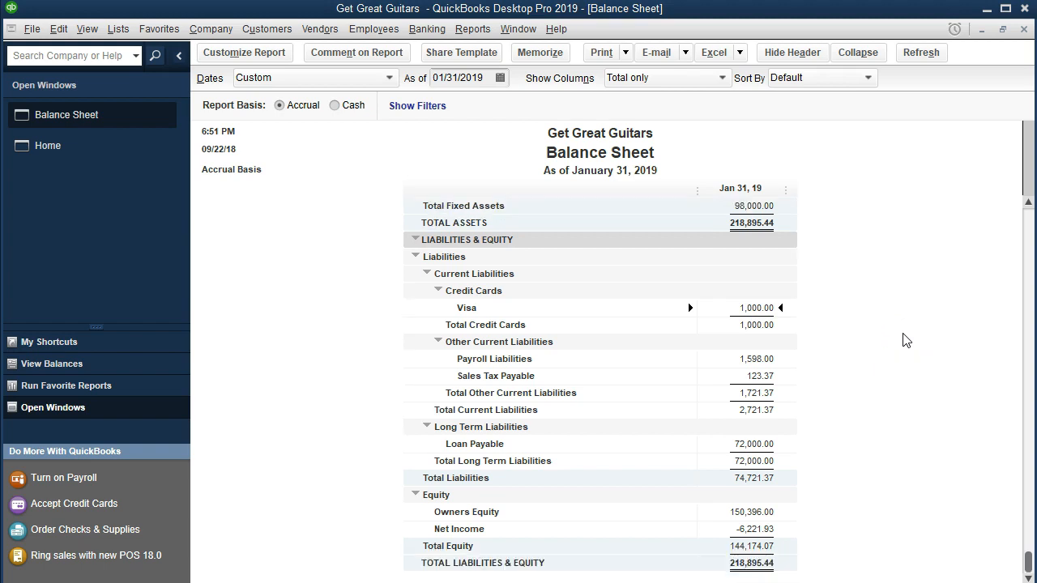
left_click(762, 359)
left_click(762, 376)
left_click(788, 387)
left_click(756, 443)
left_click(799, 478)
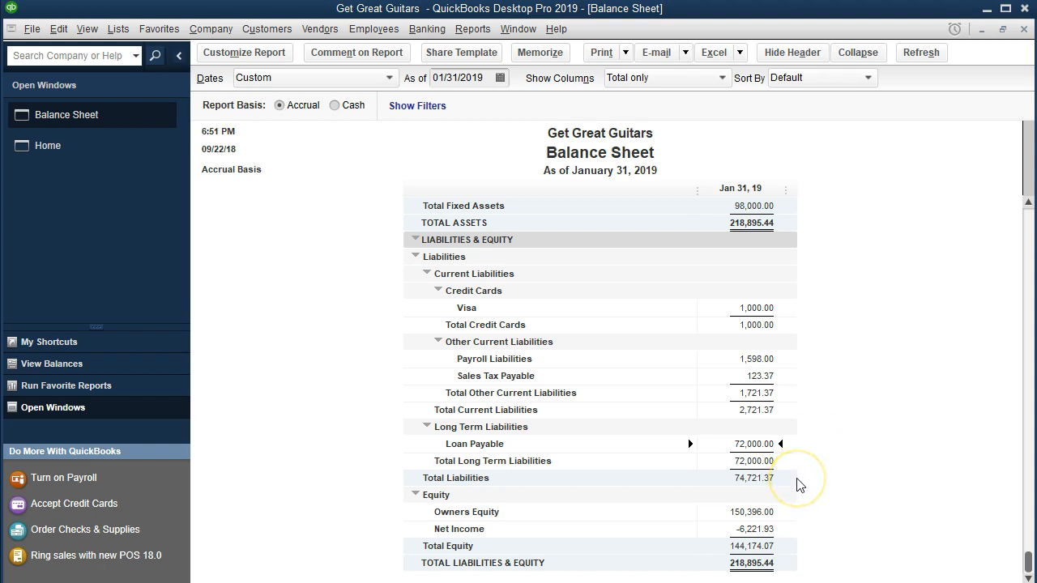
left_click(769, 515)
scroll(633, 478, "up", 6)
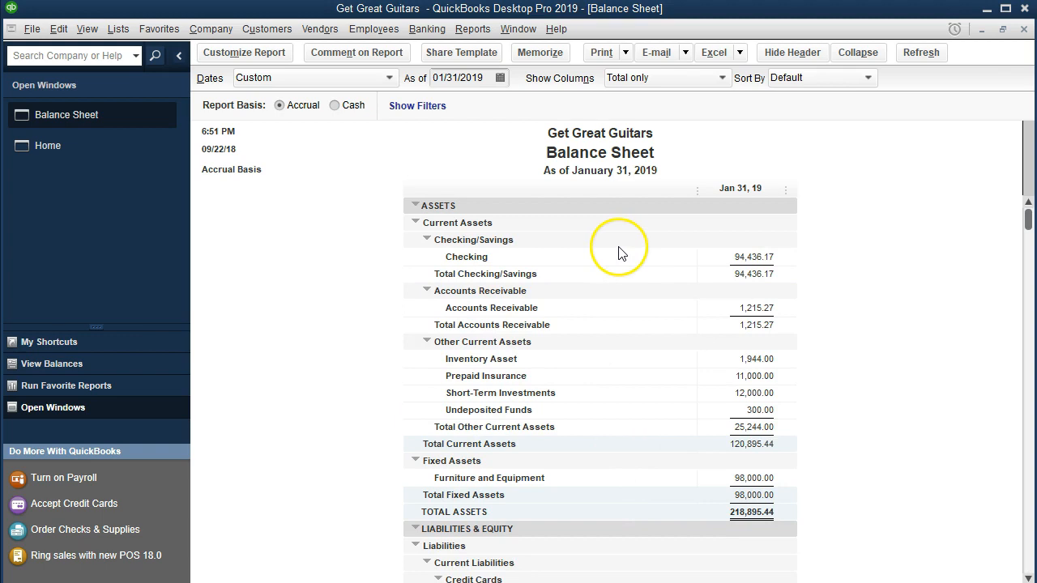
Set up an Excel export of the Balance Sheet as a new worksheet in an existing workbook.
left_click(740, 53)
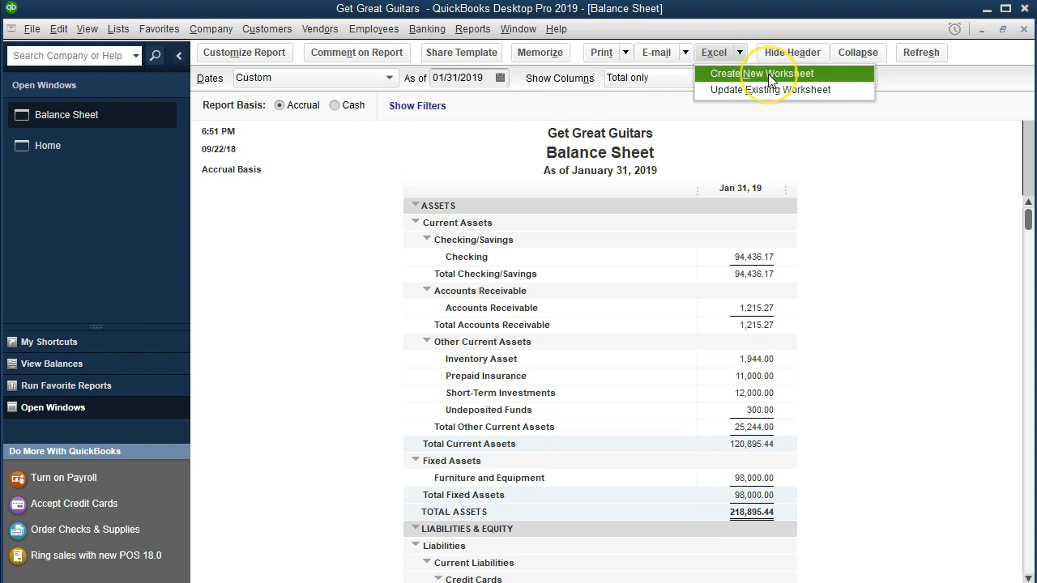
left_click(770, 75)
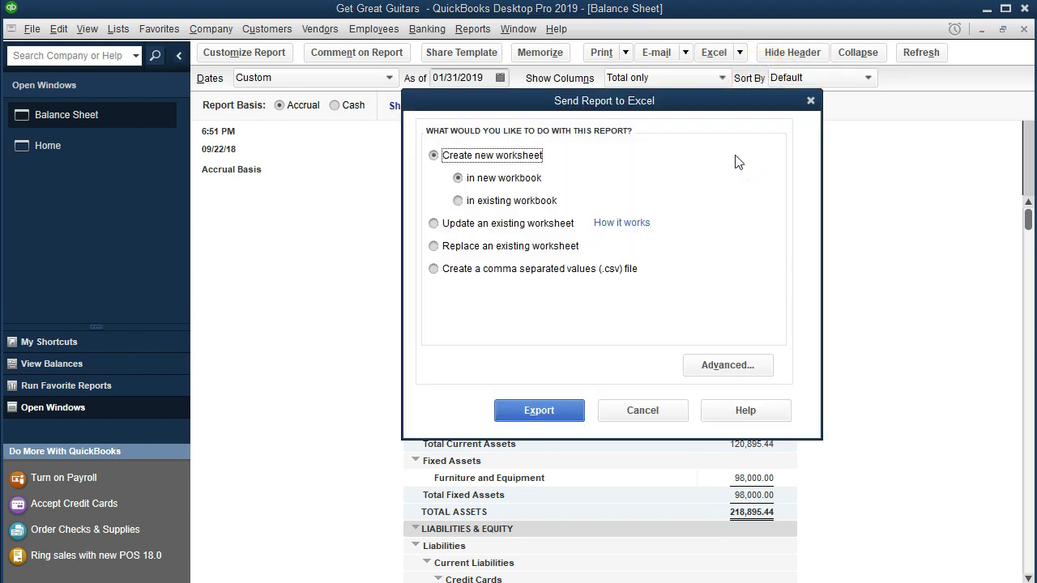
left_click(459, 201)
Browse for an existing workbook in the Section 7 folder under Get Great Guitars Reports.
left_click(711, 254)
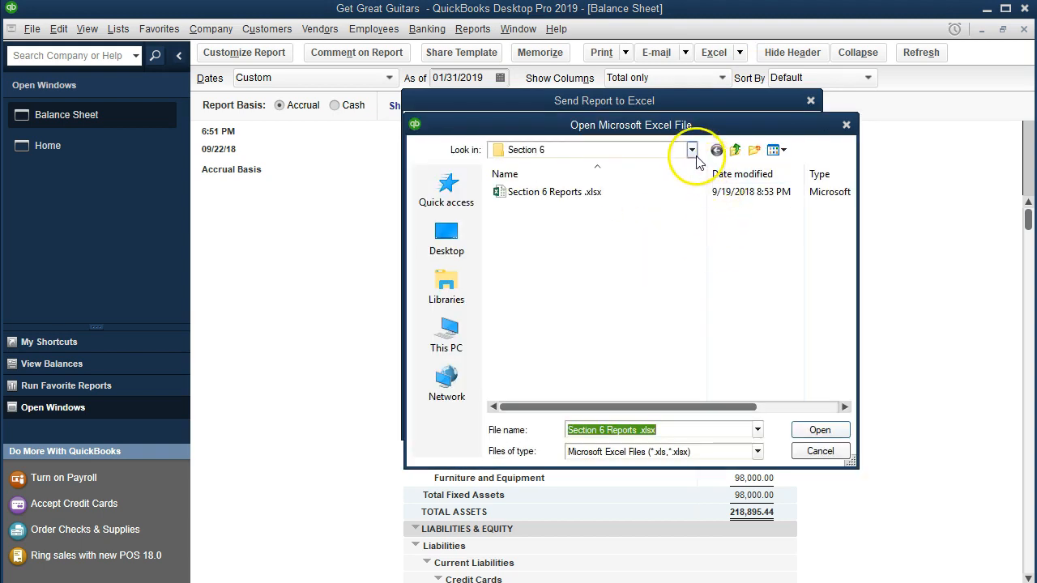
left_click(692, 150)
left_click(692, 167)
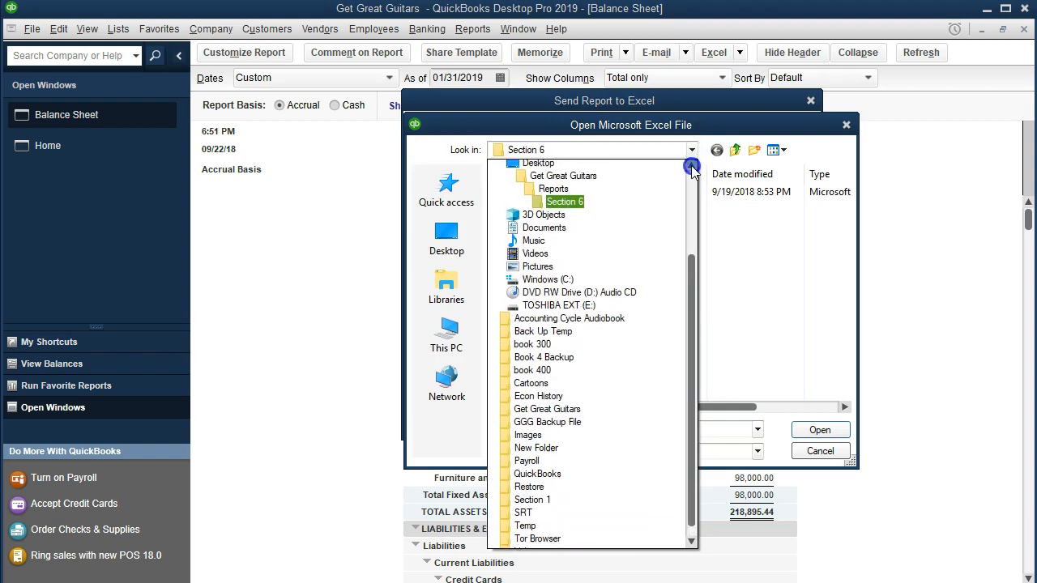
left_click(692, 167)
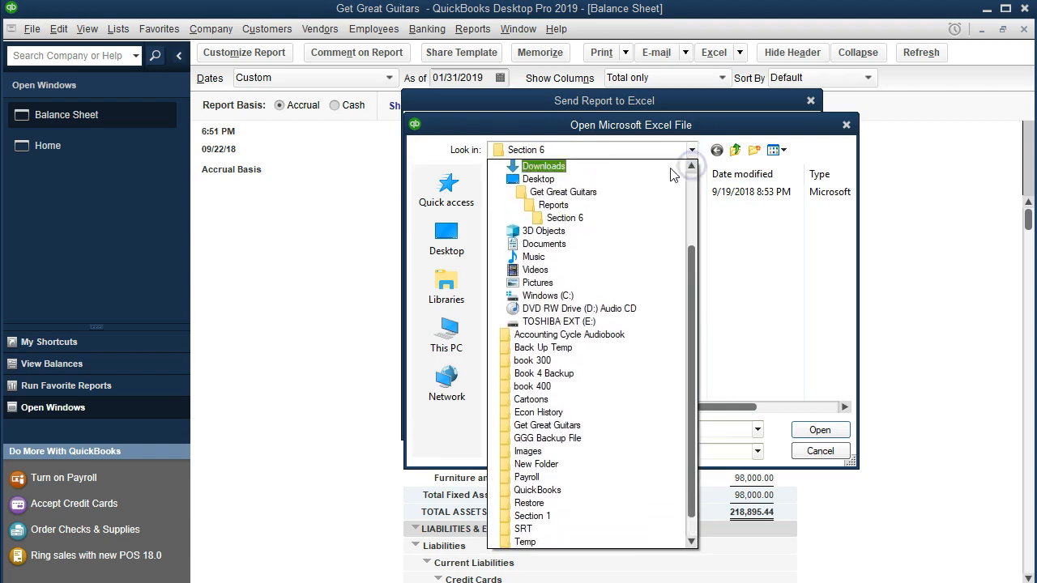
left_click(605, 210)
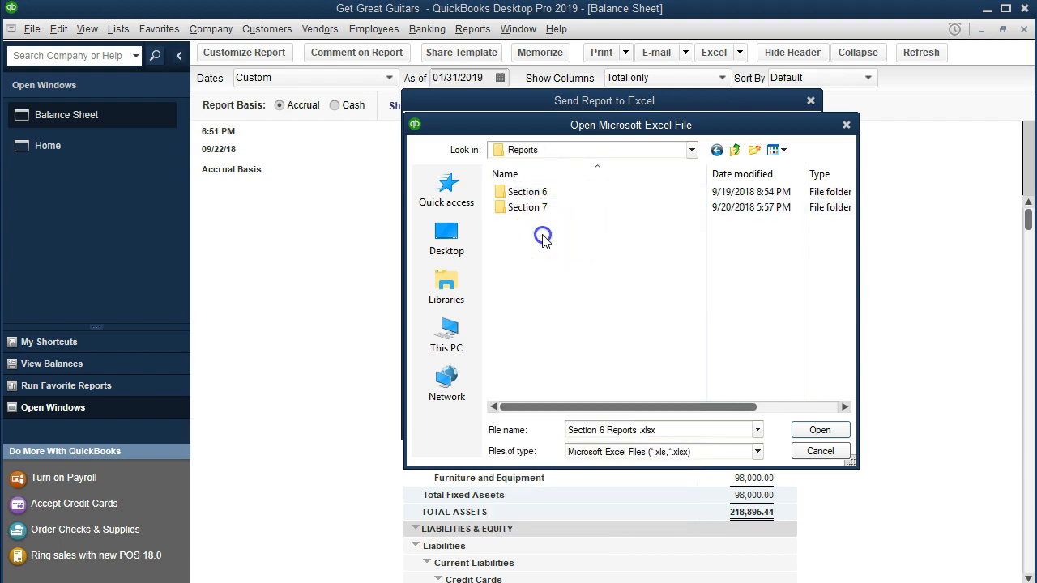
left_click(529, 214)
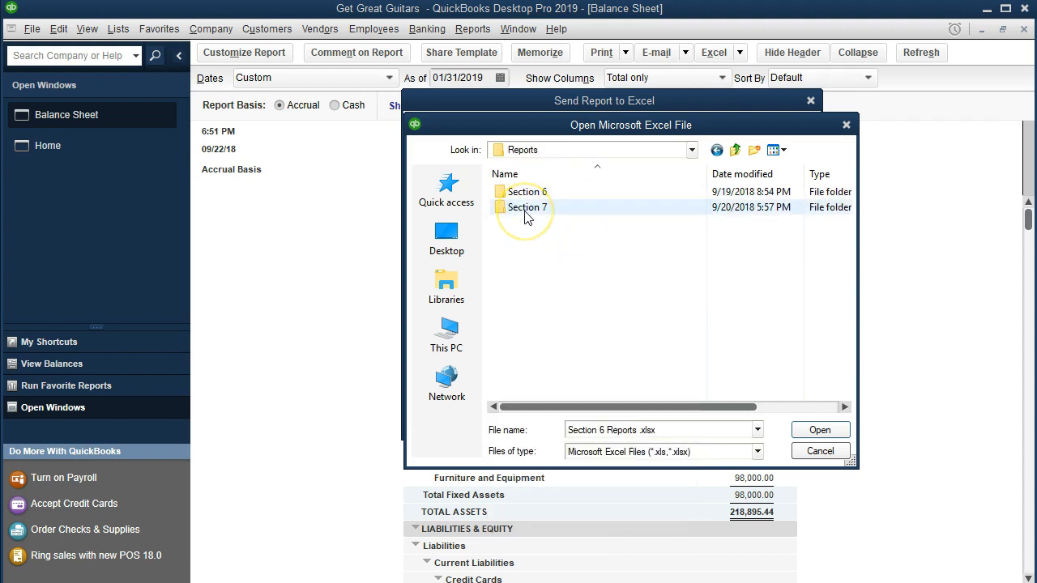
double_click(525, 214)
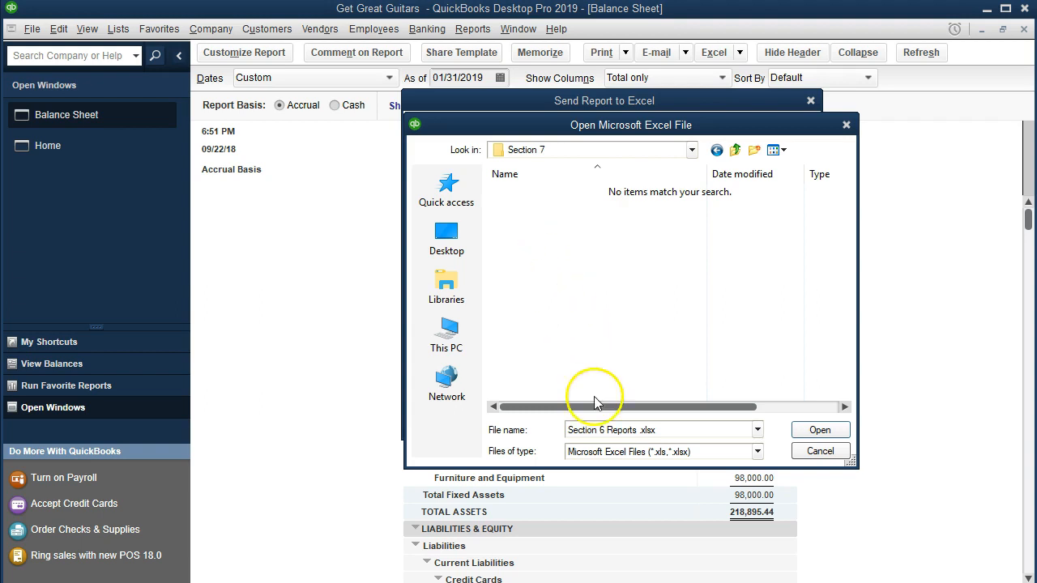
Try to open a workbook named "Section 7 Reports .xlsx" from the Section 7 folder, and leave the file selection.
left_click(603, 431)
left_click(604, 430)
key("BackSpace")
type("7")
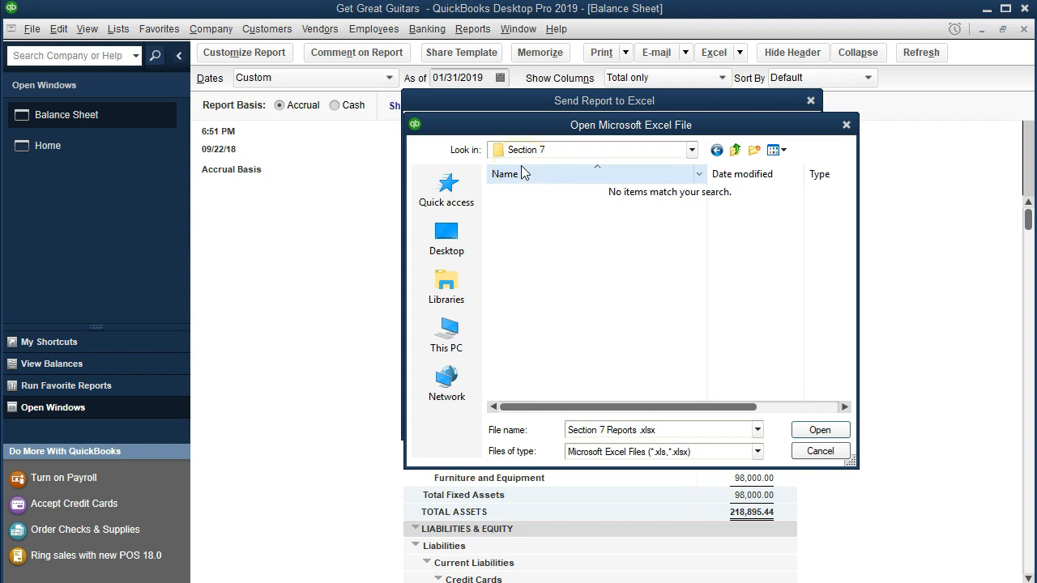
left_click(539, 197)
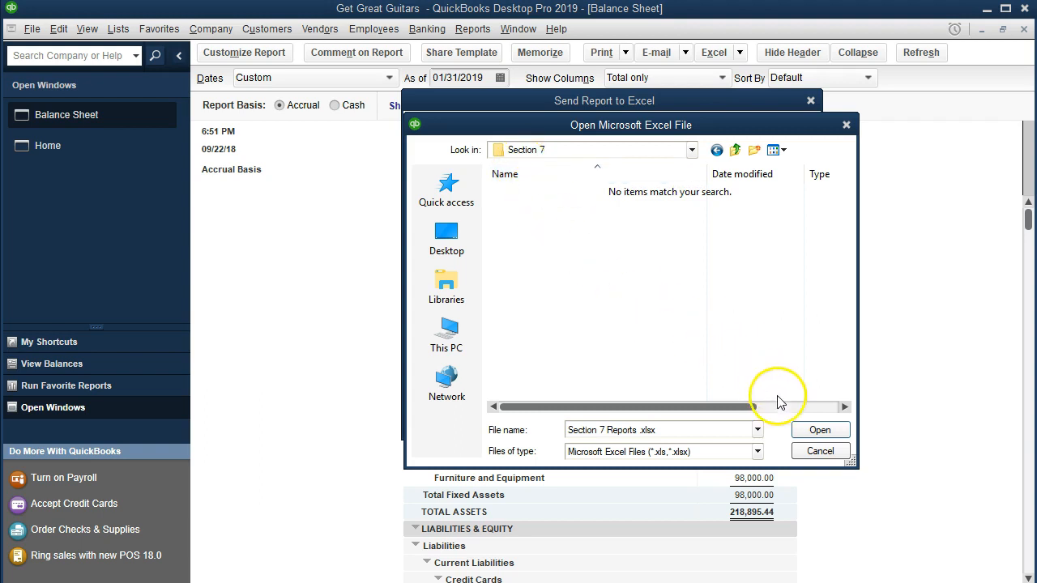
left_click(819, 431)
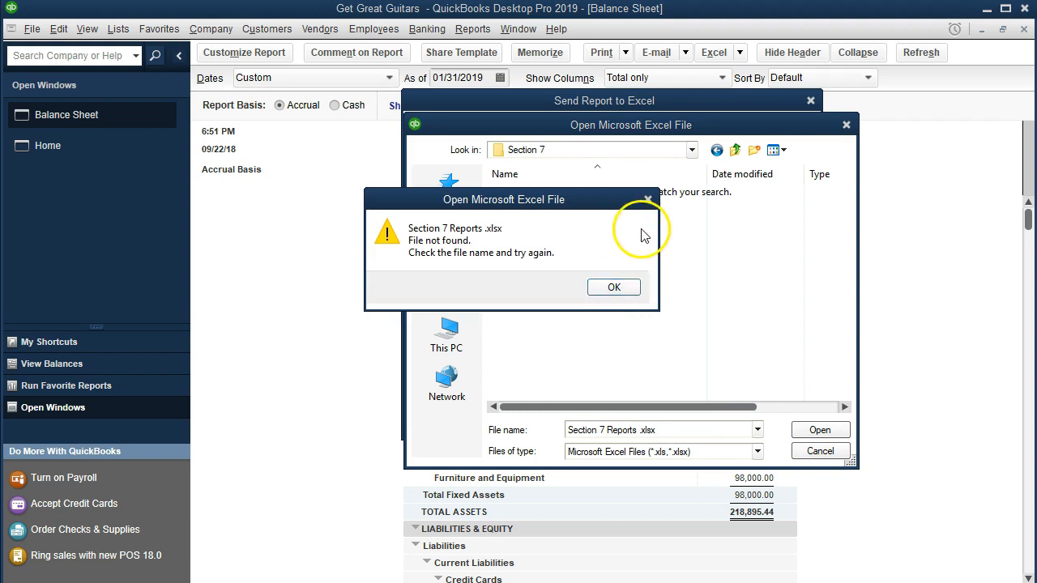
left_click(622, 288)
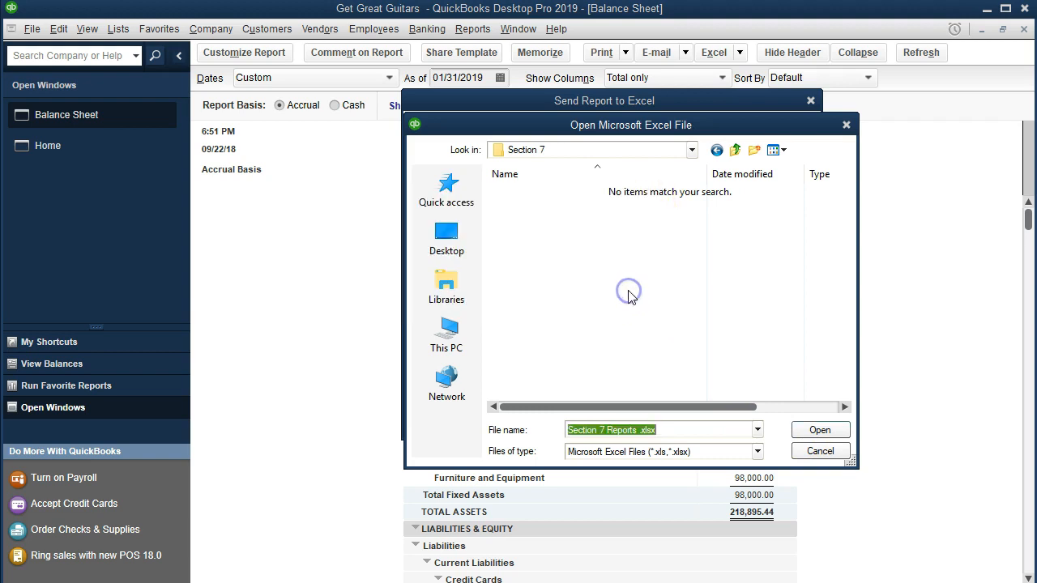
left_click(846, 125)
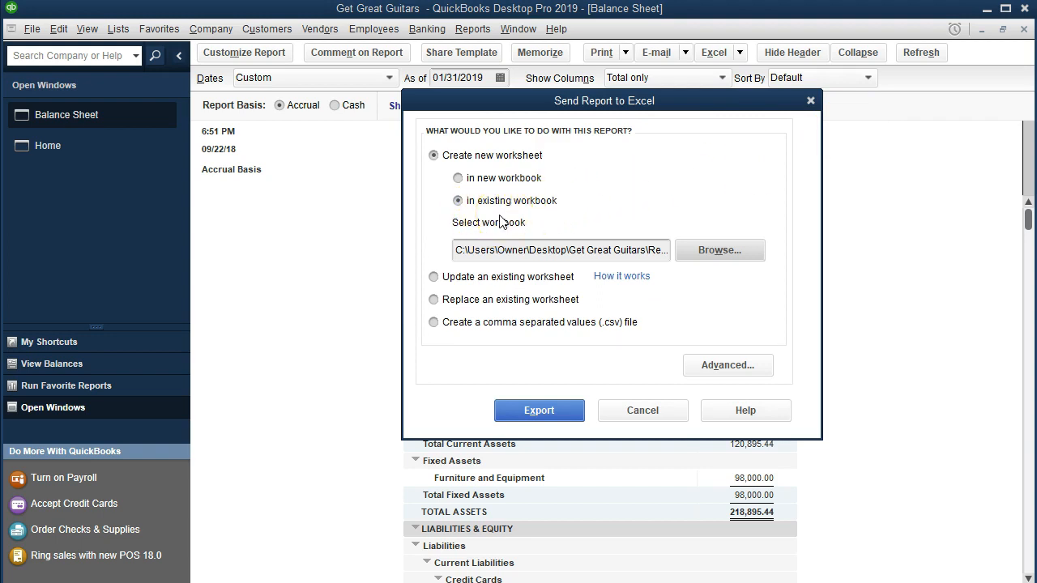
Export the Balance Sheet as a new worksheet in a new workbook, and rename the exported sheet as Balance Sheet.
left_click(469, 186)
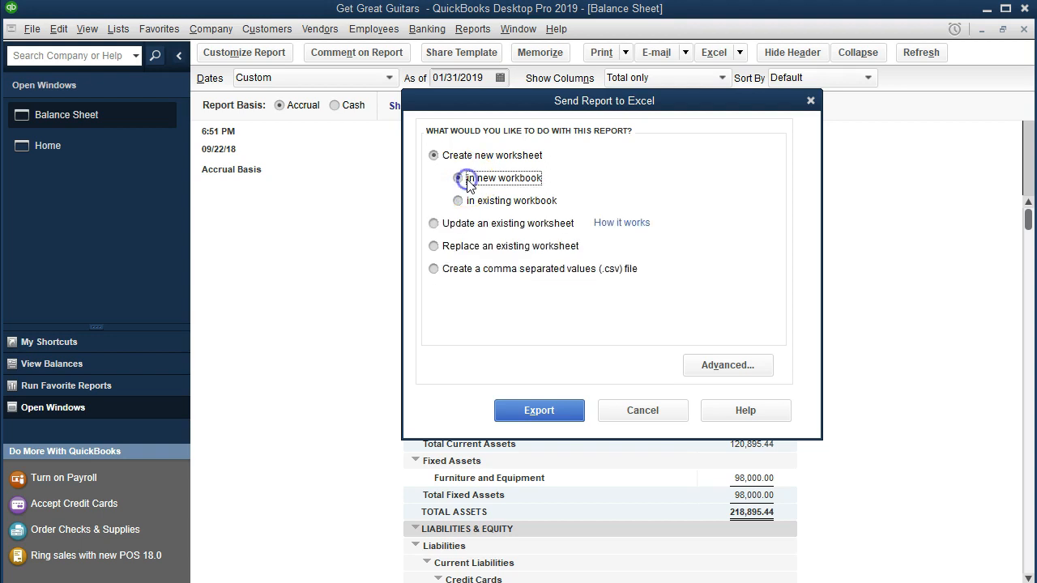
left_click(540, 410)
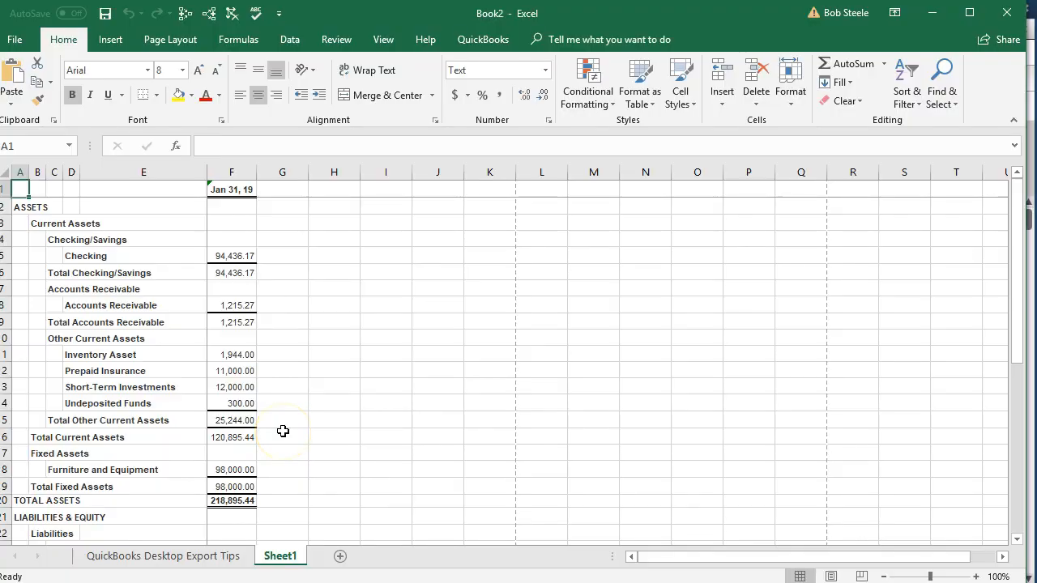
double_click(280, 557)
type("Balance Shee")
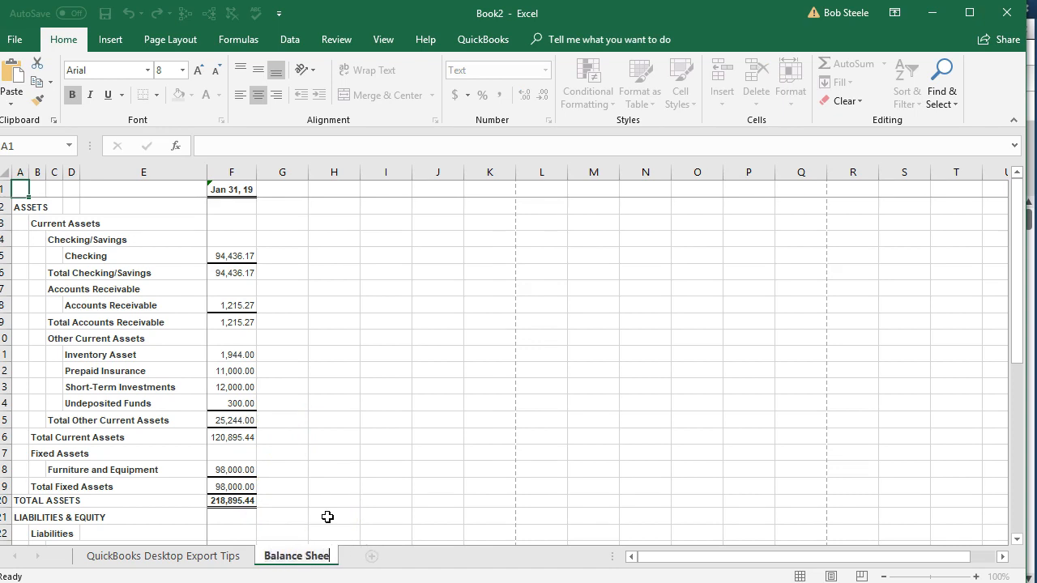
type("t")
left_click(327, 517)
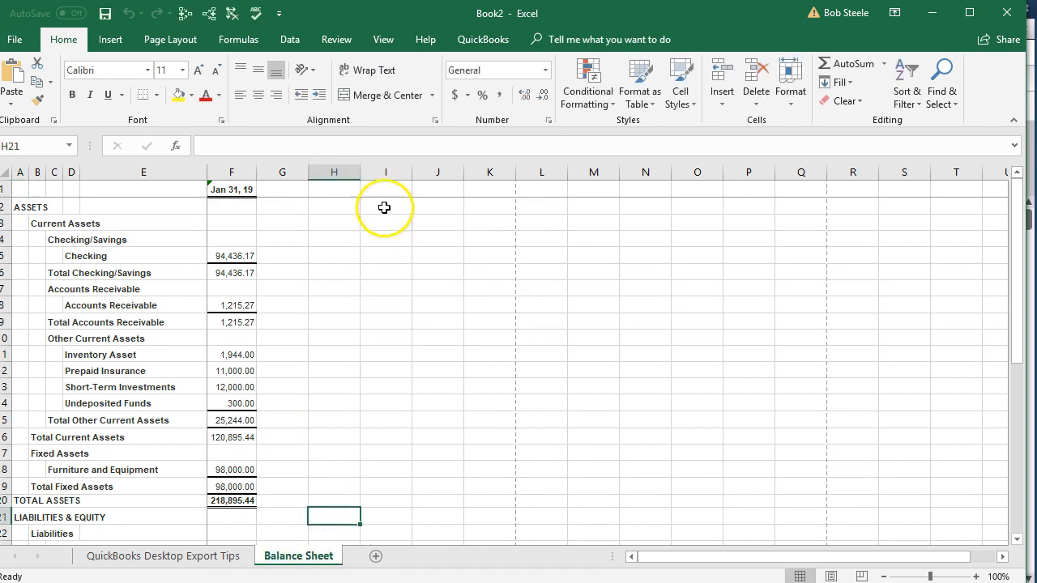
Remove the split panes from the exported Balance Sheet worksheet.
left_click(382, 45)
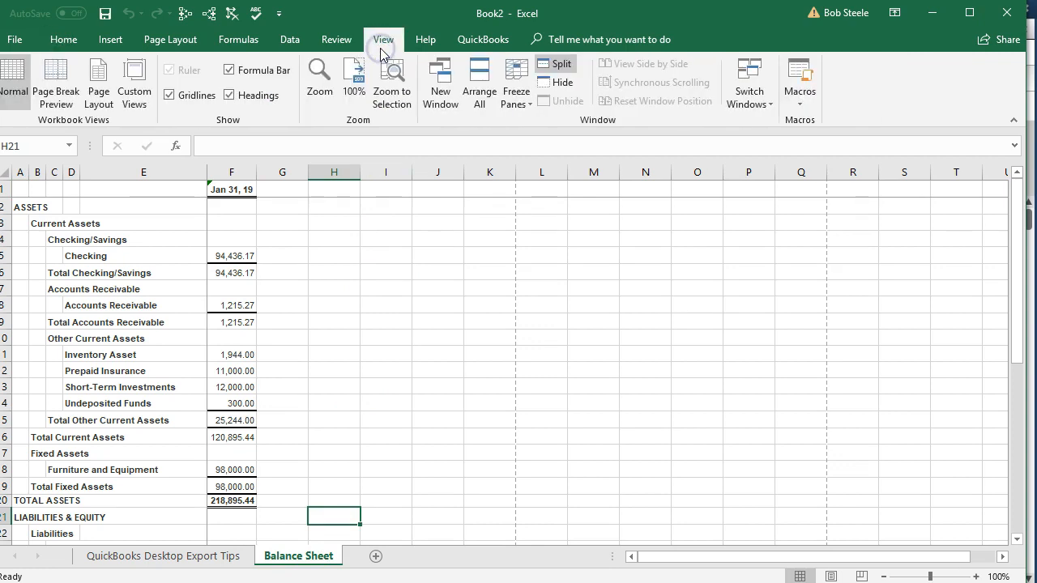
left_click(559, 68)
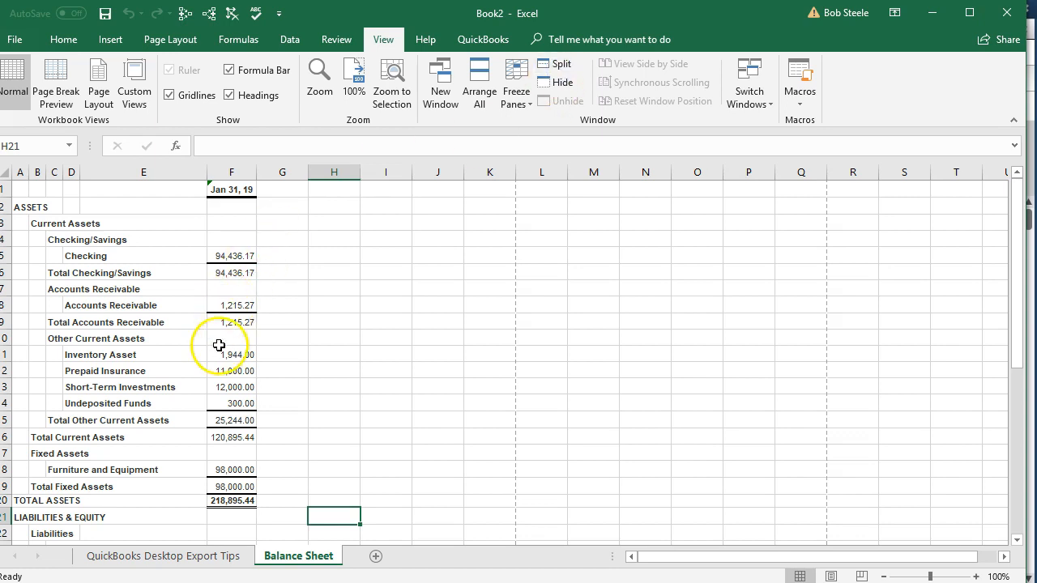
scroll(220, 343, "down", 4)
scroll(219, 343, "up", 3)
scroll(218, 342, "up", 1)
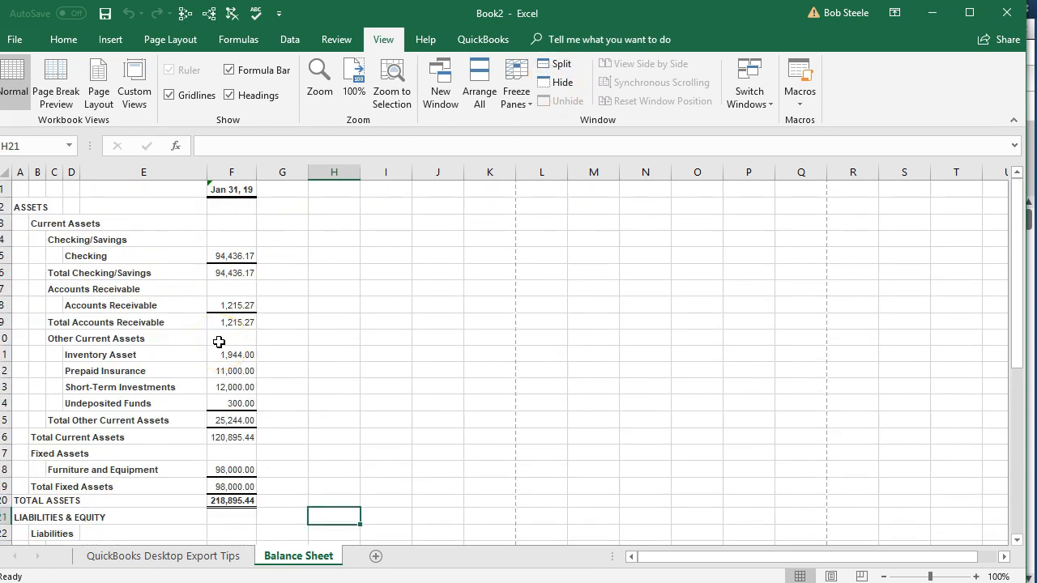
Review the exported liabilities and equity rows, check the report header in Page Layout view, and return to Normal view.
scroll(437, 329, "down", 7)
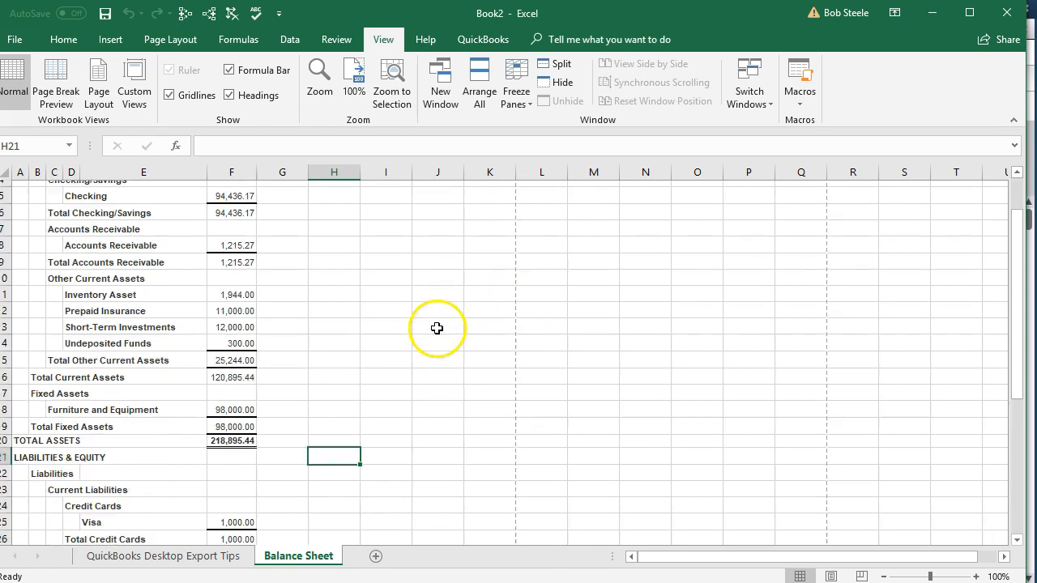
scroll(434, 331, "up", 4)
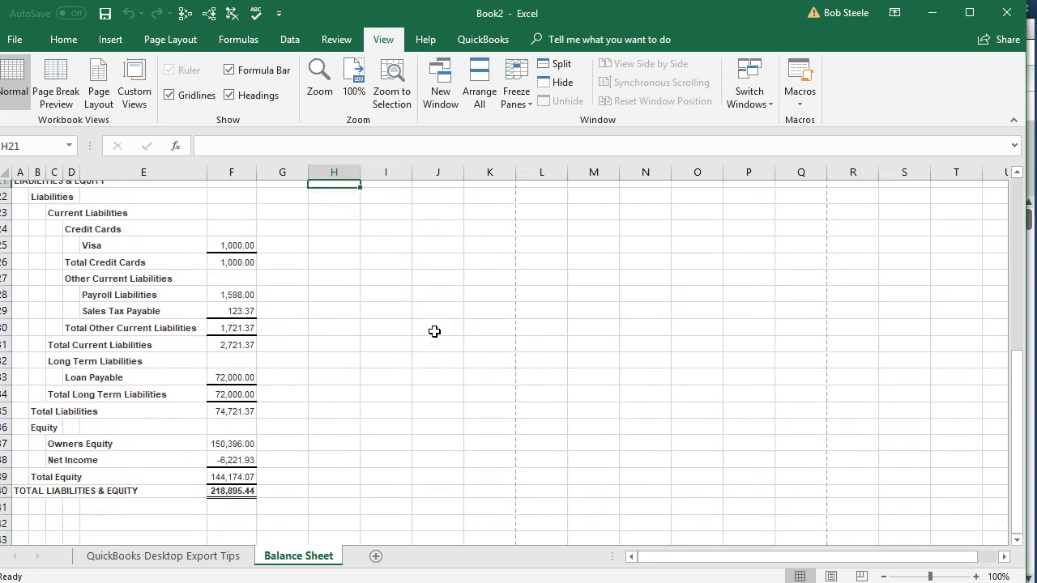
left_click(832, 576)
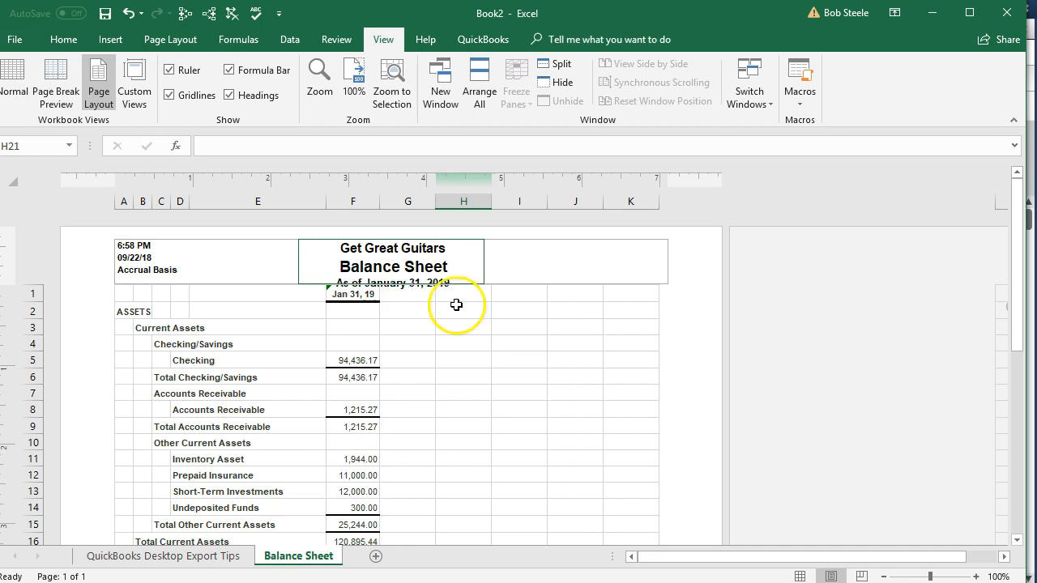
left_click(800, 576)
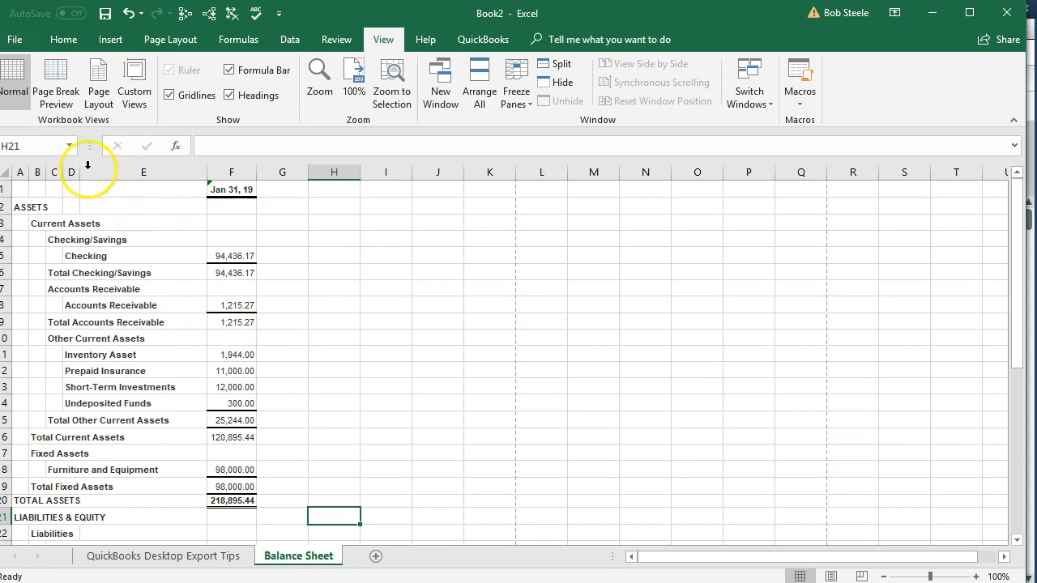
Start saving the workbook under a new name in Desktop > Get Great Guitars > Reports > Section 7.
left_click(14, 42)
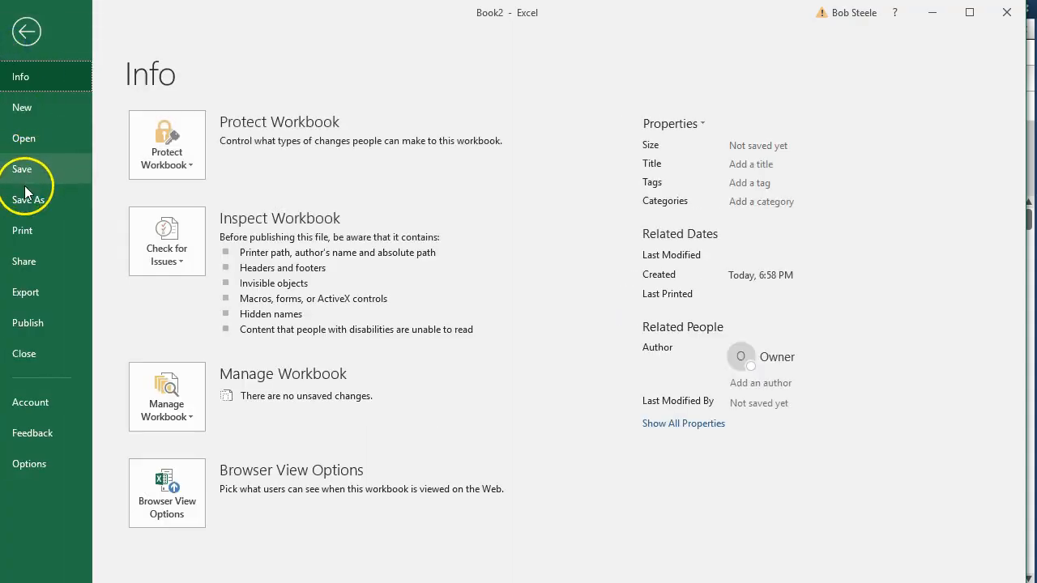
left_click(40, 202)
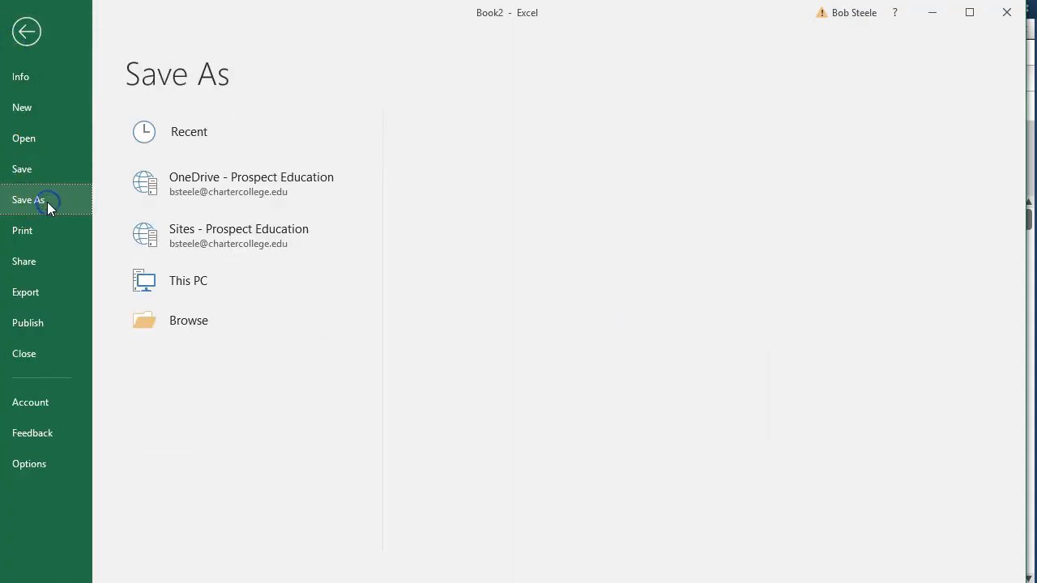
left_click(172, 362)
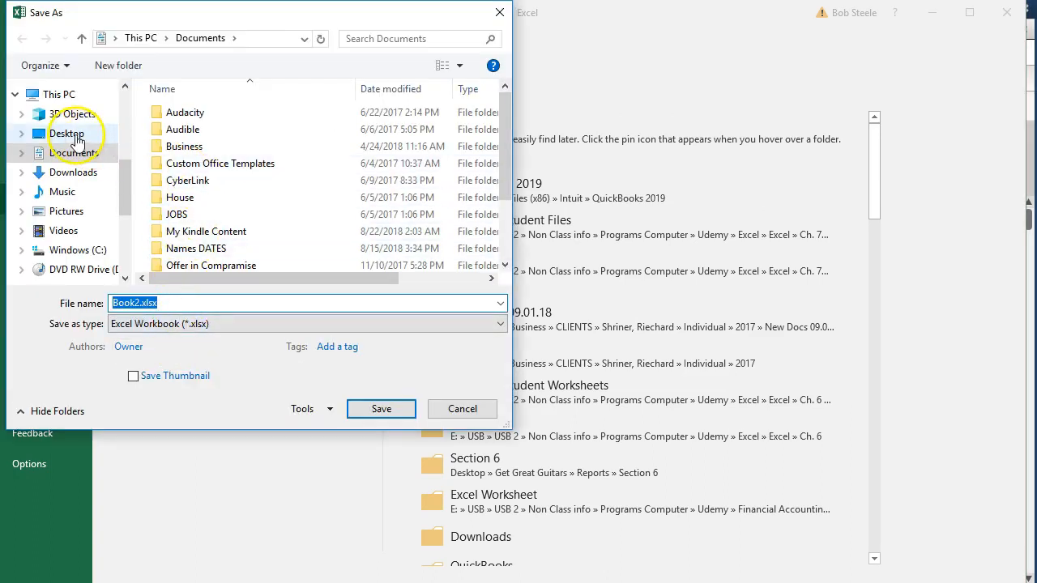
left_click(75, 136)
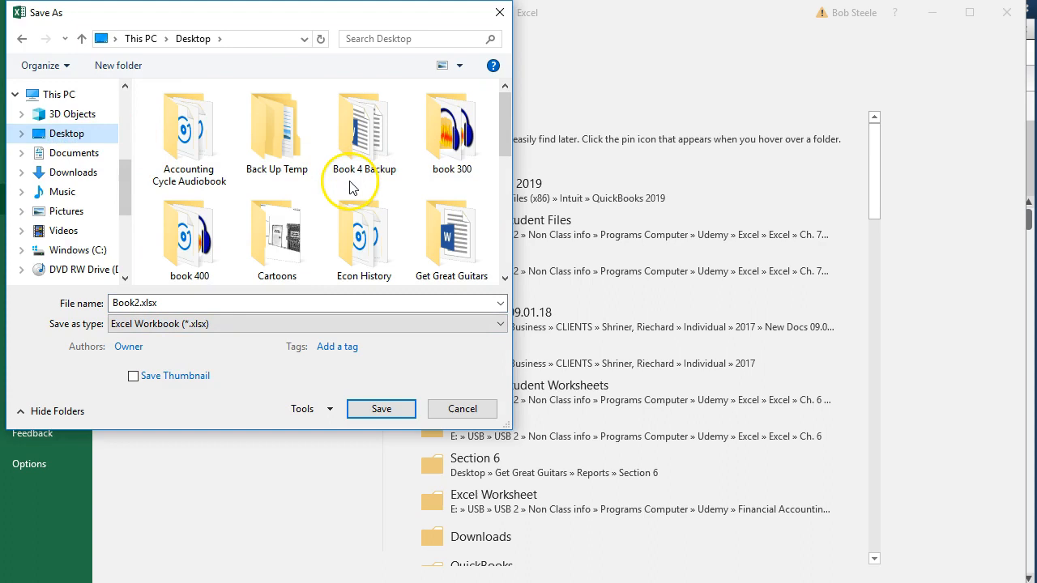
double_click(452, 225)
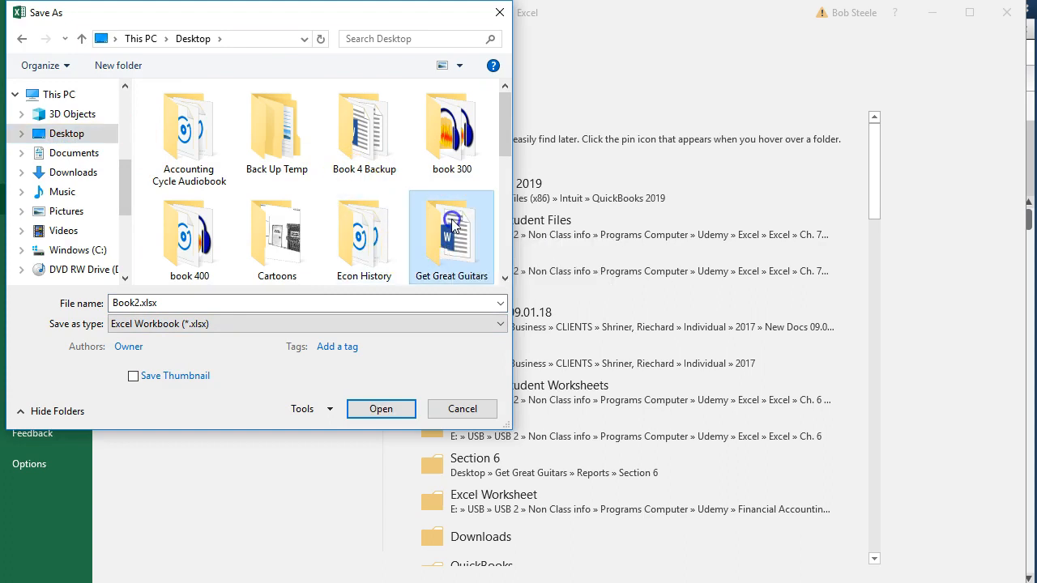
left_click(188, 131)
double_click(188, 131)
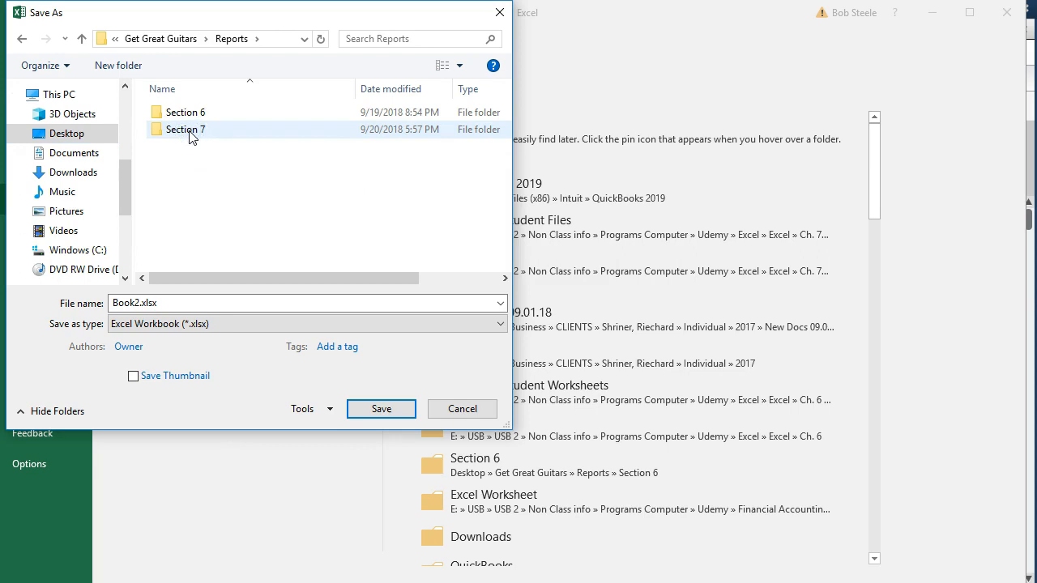
double_click(189, 131)
Save the workbook as Section 7 Reports.xlsx, and close it to return to QuickBooks.
left_click(134, 302)
key("Left")
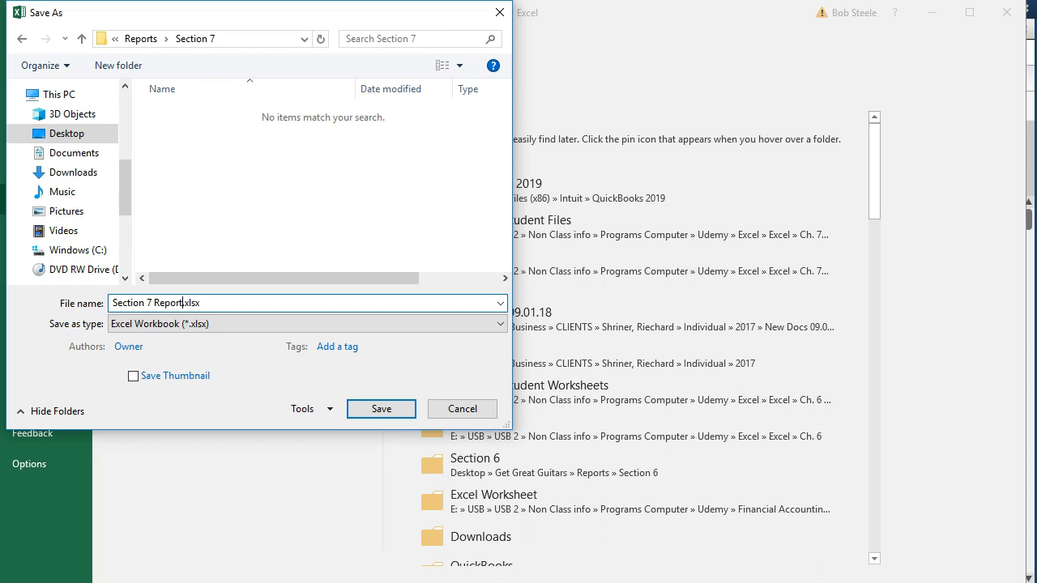
left_click(383, 410)
left_click(459, 353)
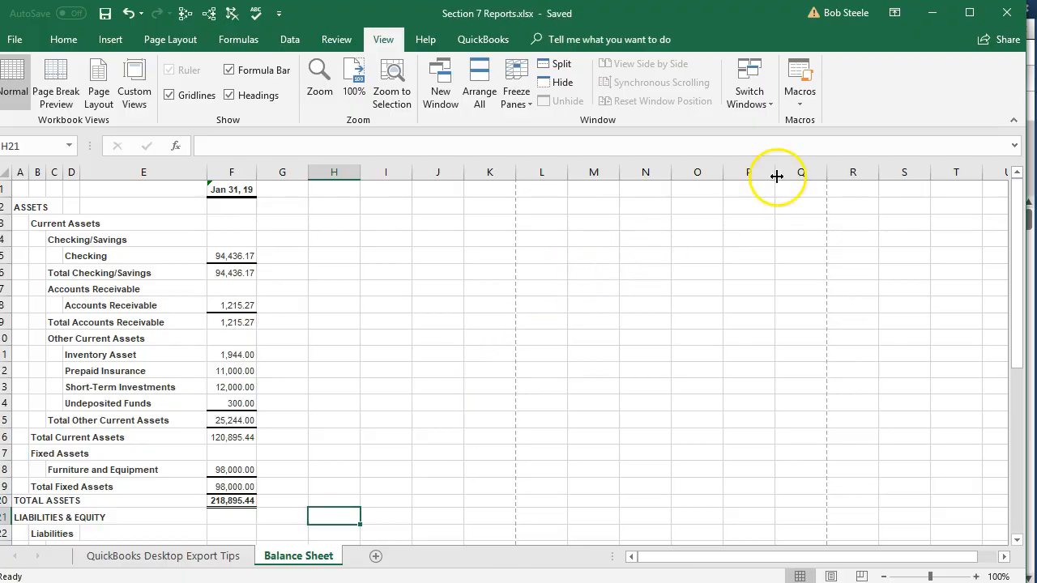
left_click(1007, 13)
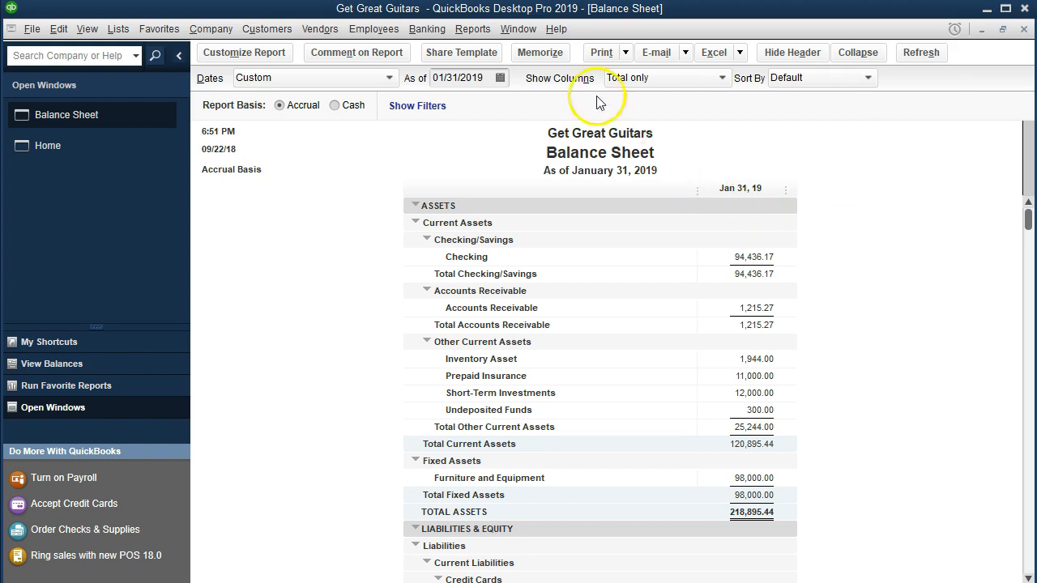
Check the rest of the Balance Sheet down to total equity, and generate the Profit & Loss Standard report.
scroll(509, 295, "down", 6)
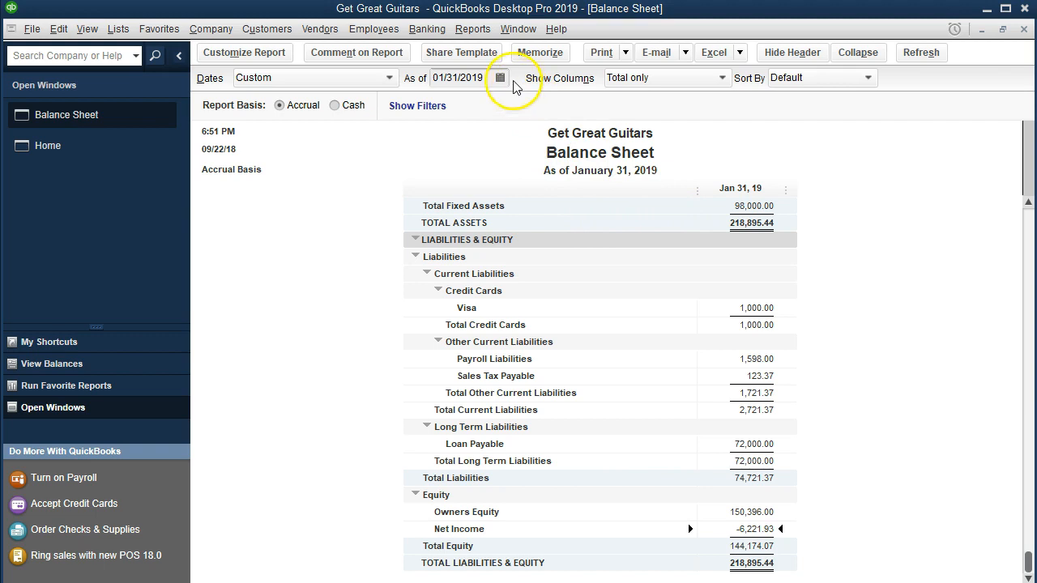
left_click(481, 29)
left_click(517, 162)
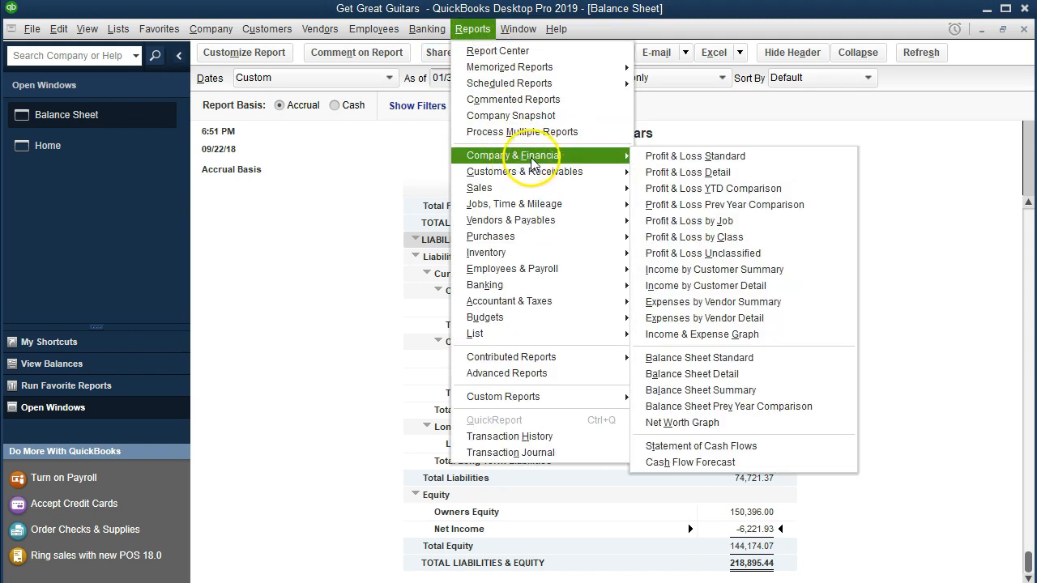
left_click(762, 161)
Set the Profit & Loss report's date range from 01/01/2019 to 12/31/2019.
key("Tab")
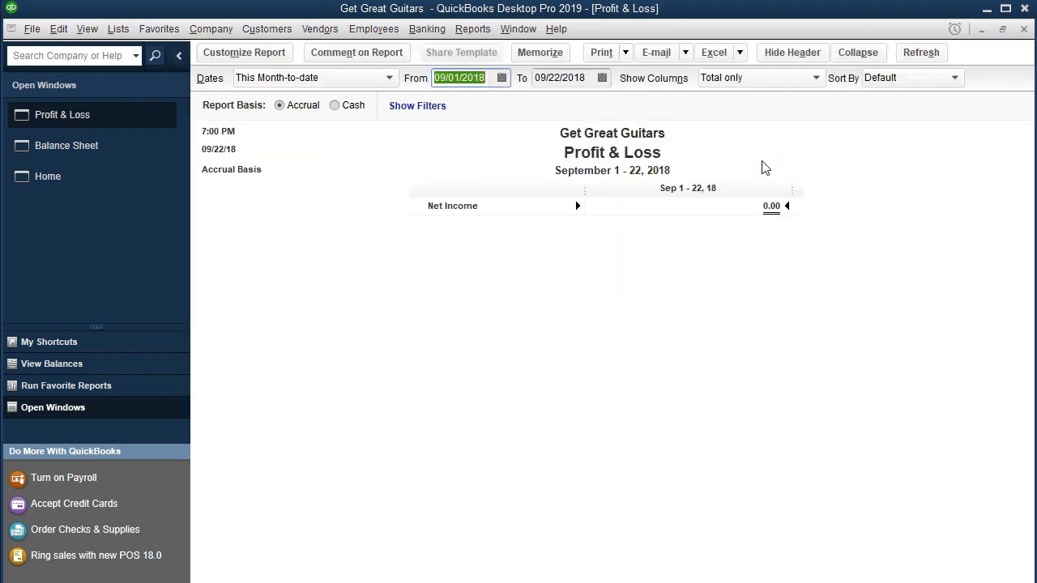
type("01")
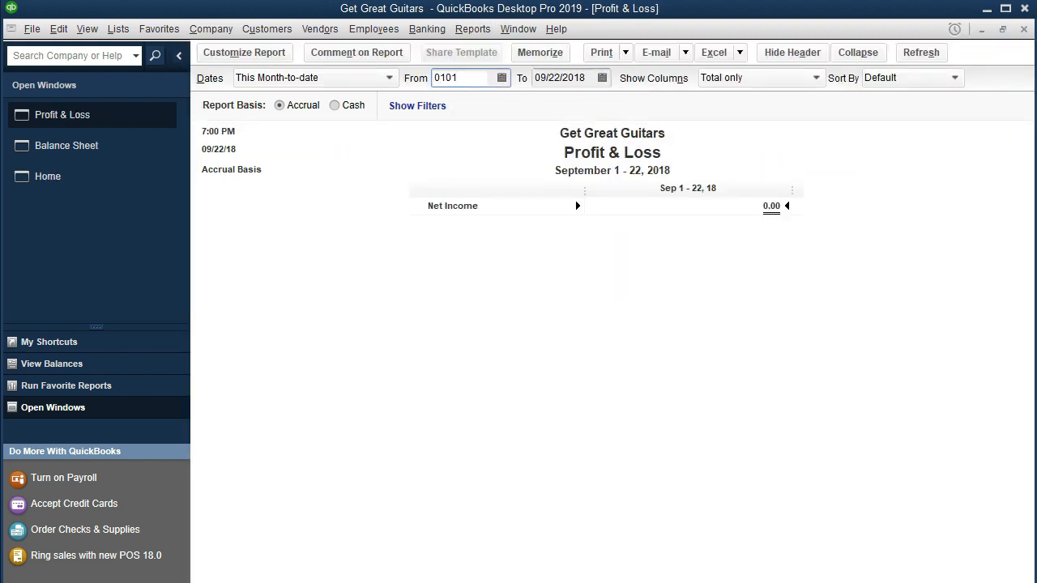
type("/01/2019")
key("Tab")
type("1")
type("2/31/")
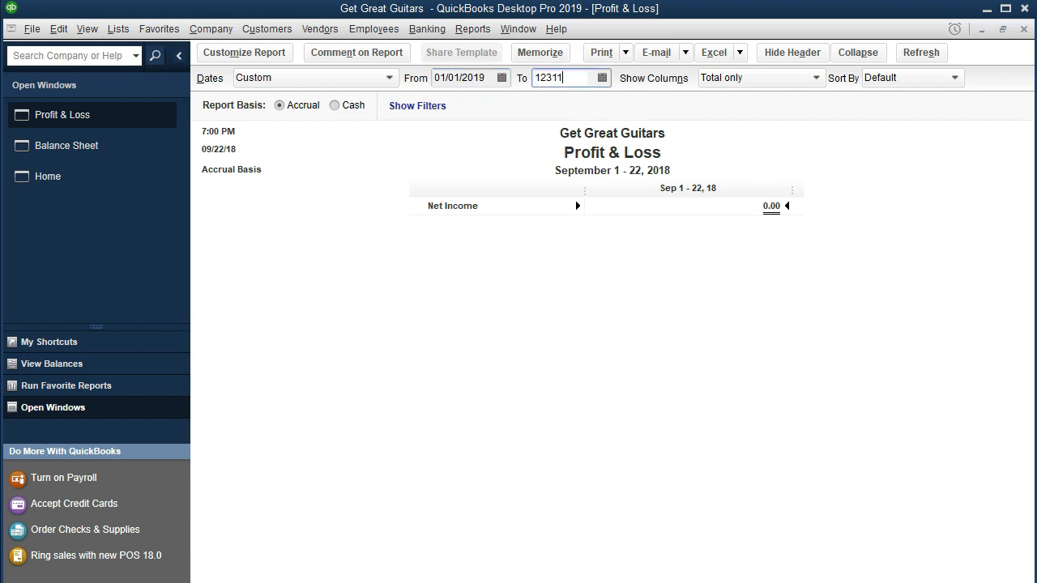
type("2019")
key("Tab")
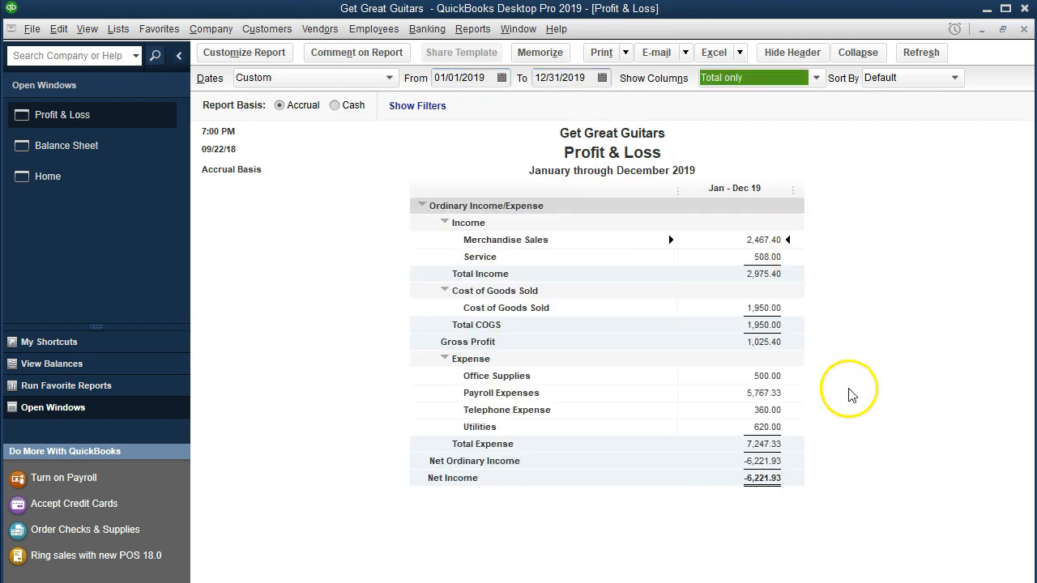
Check the net income line, review the transaction detail behind Merchandise Sales, and return to the Profit & Loss report.
left_click(778, 479)
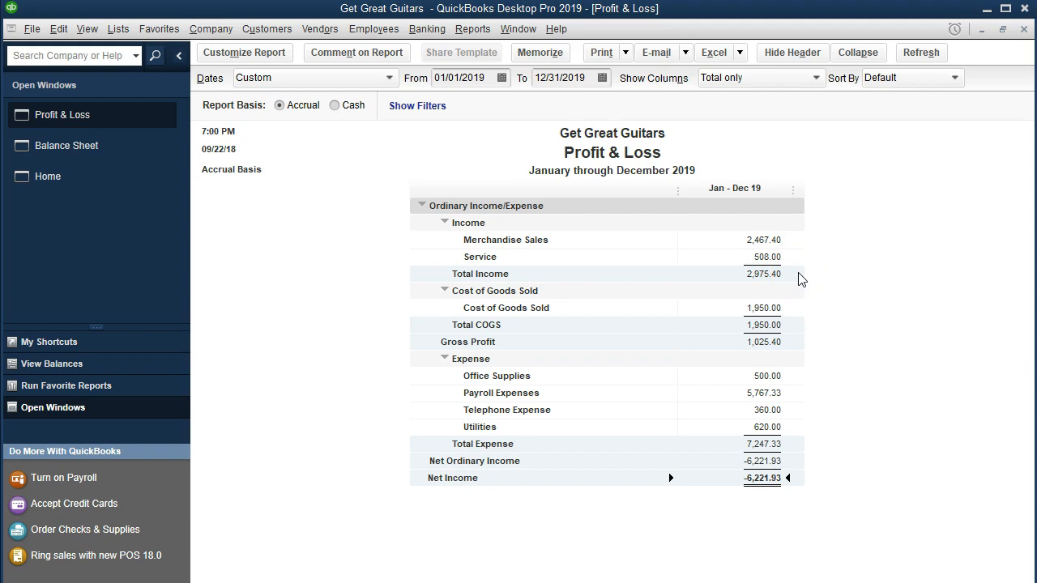
left_click(764, 240)
double_click(766, 243)
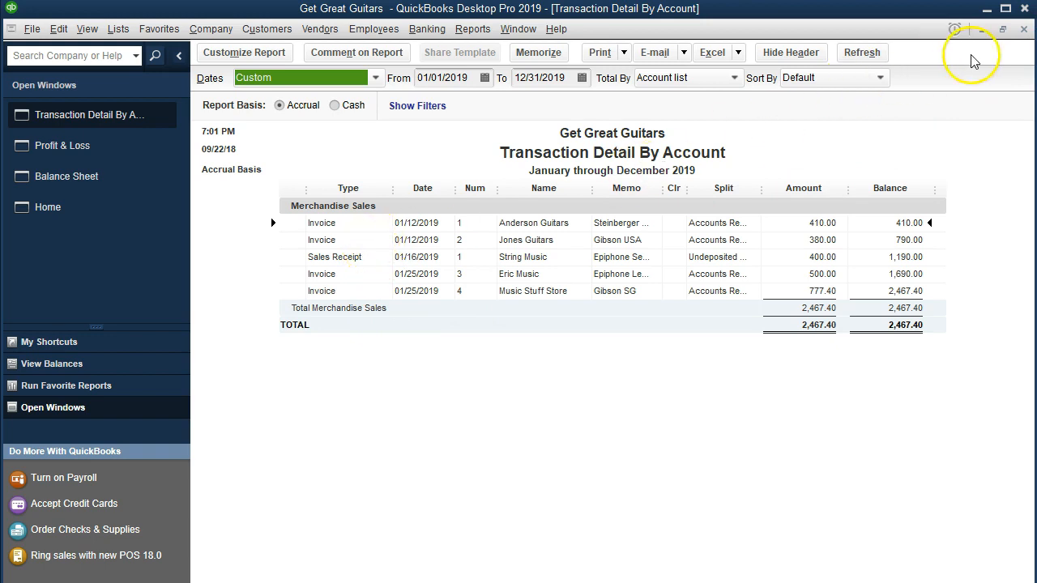
left_click(1024, 29)
Review the transaction detail behind Cost of Goods Sold, and return to the Profit & Loss report.
left_click(739, 256)
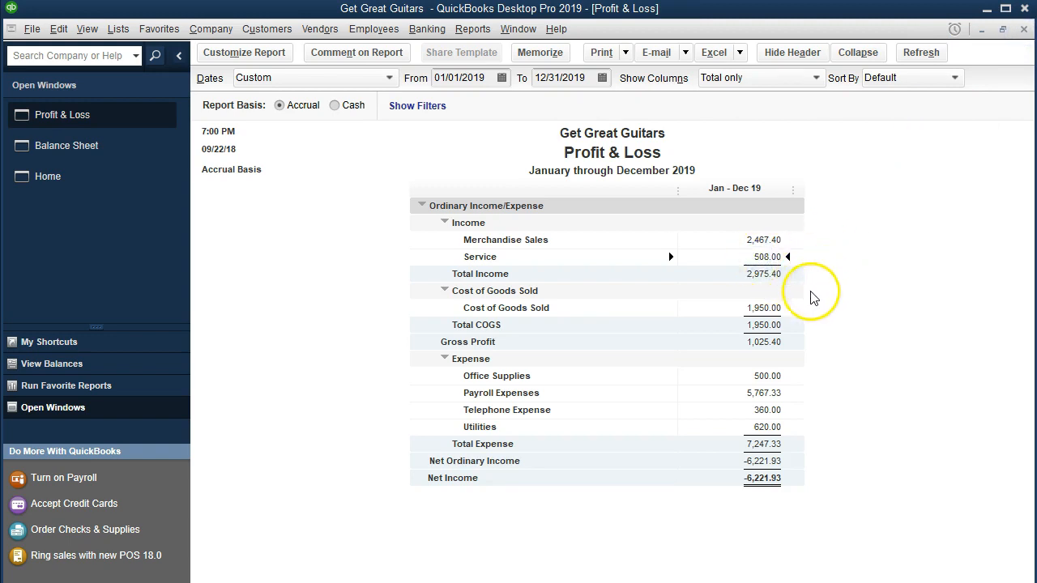
left_click(765, 309)
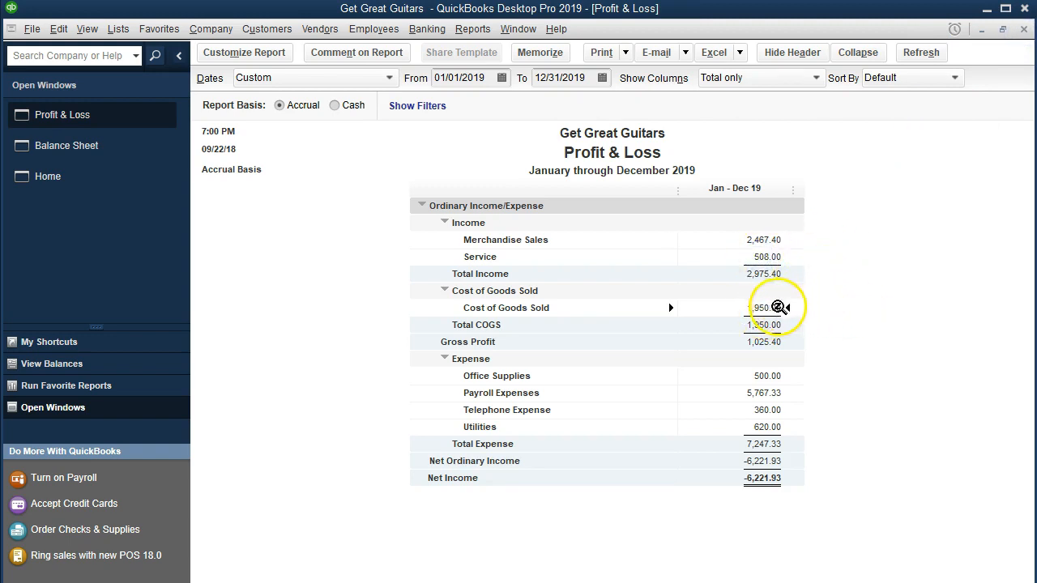
double_click(774, 308)
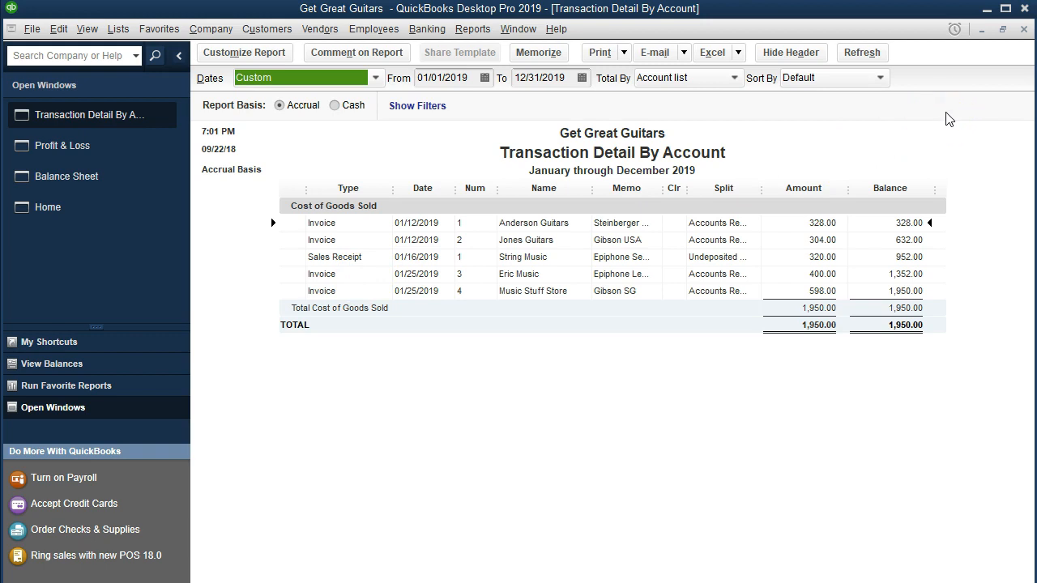
left_click(1024, 30)
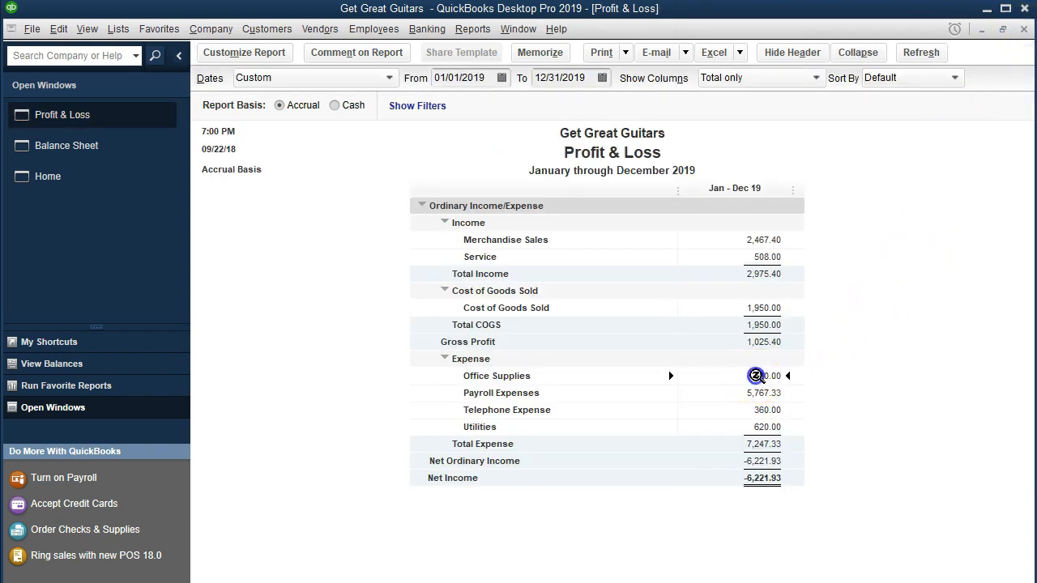
Review the transaction details behind Office Supplies and Payroll Expenses, closing each detail report after checking it.
double_click(756, 376)
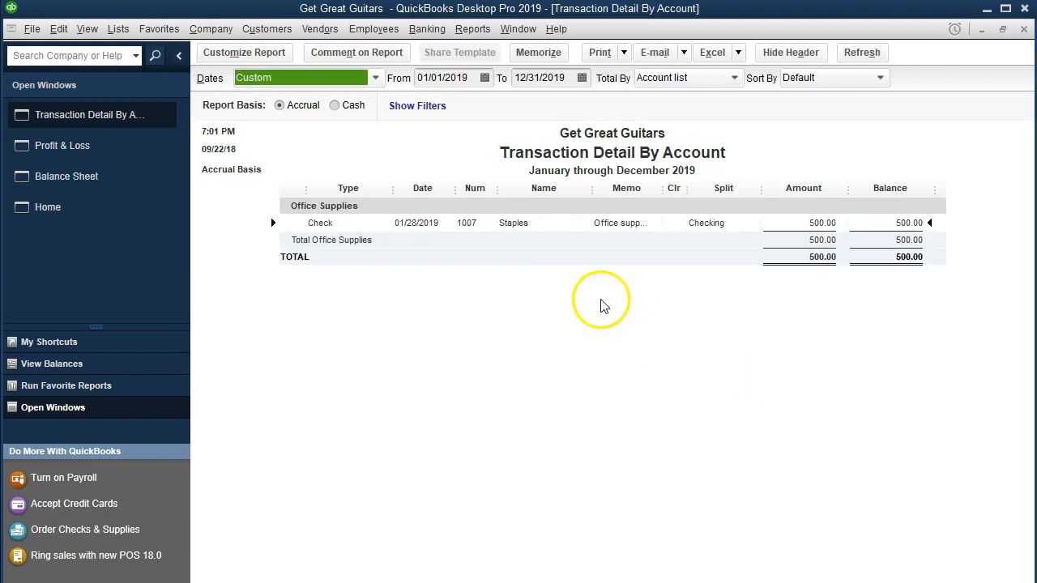
left_click(1025, 30)
double_click(762, 394)
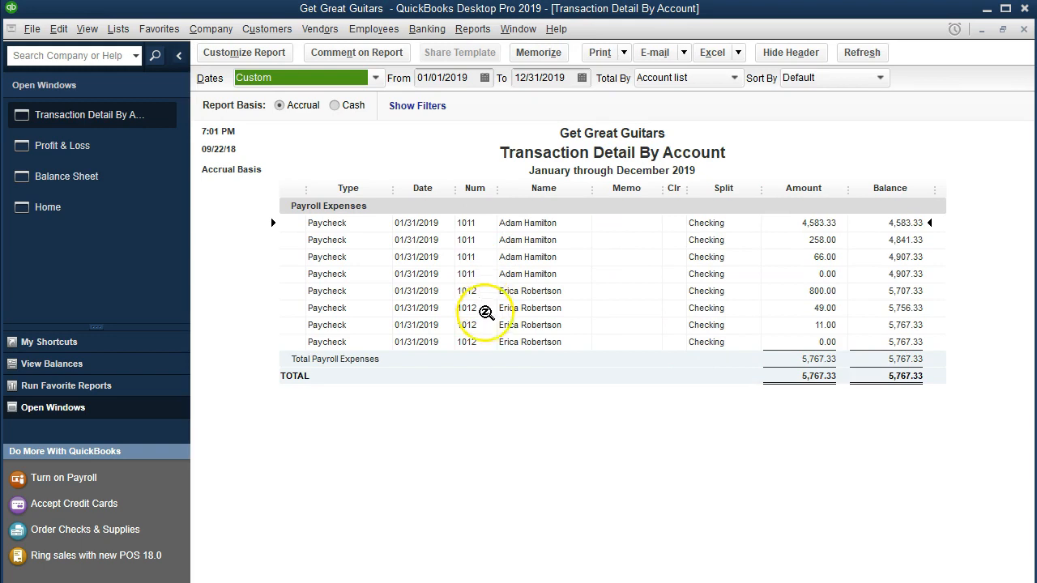
left_click(1024, 29)
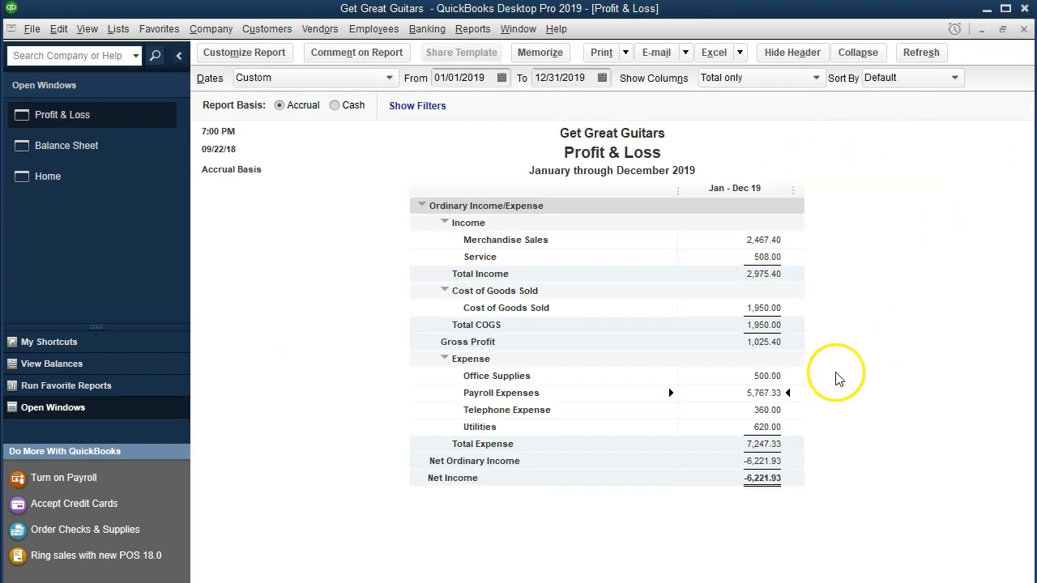
Review the transaction details behind Telephone Expense and Utilities, and return to the Profit & Loss totals.
left_click(764, 411)
double_click(764, 412)
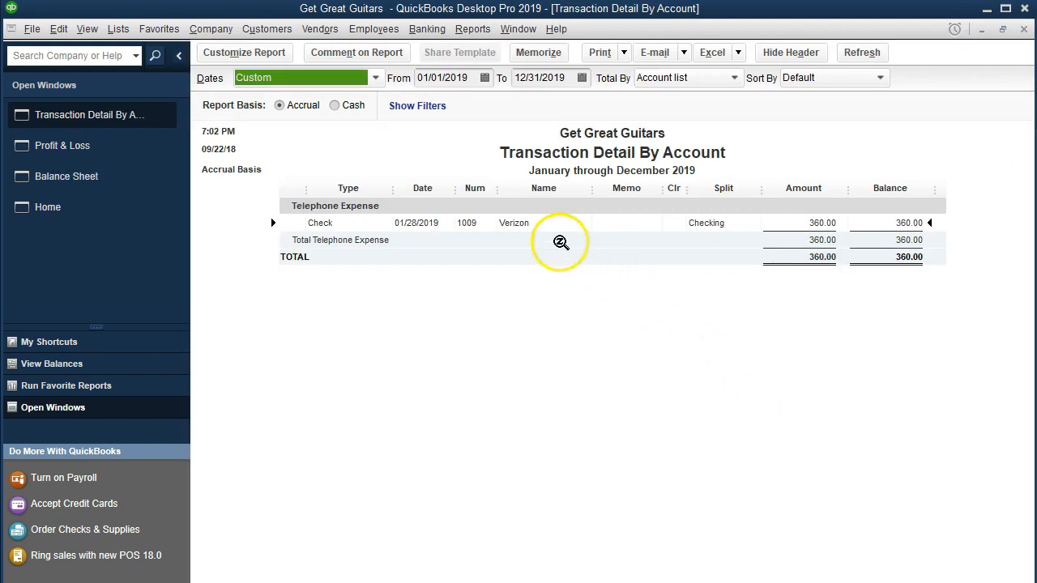
left_click(1024, 29)
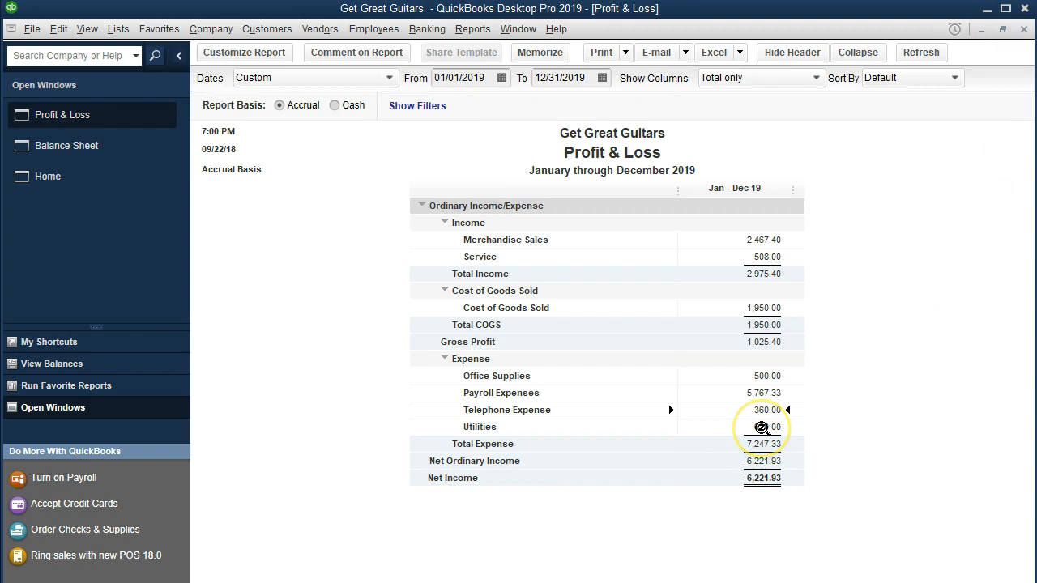
double_click(761, 428)
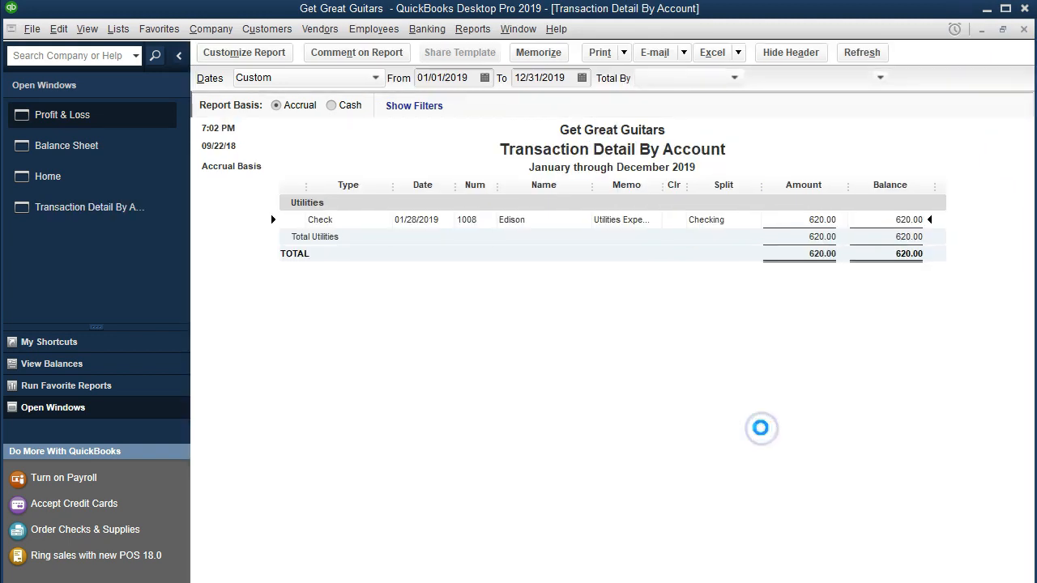
left_click(1025, 30)
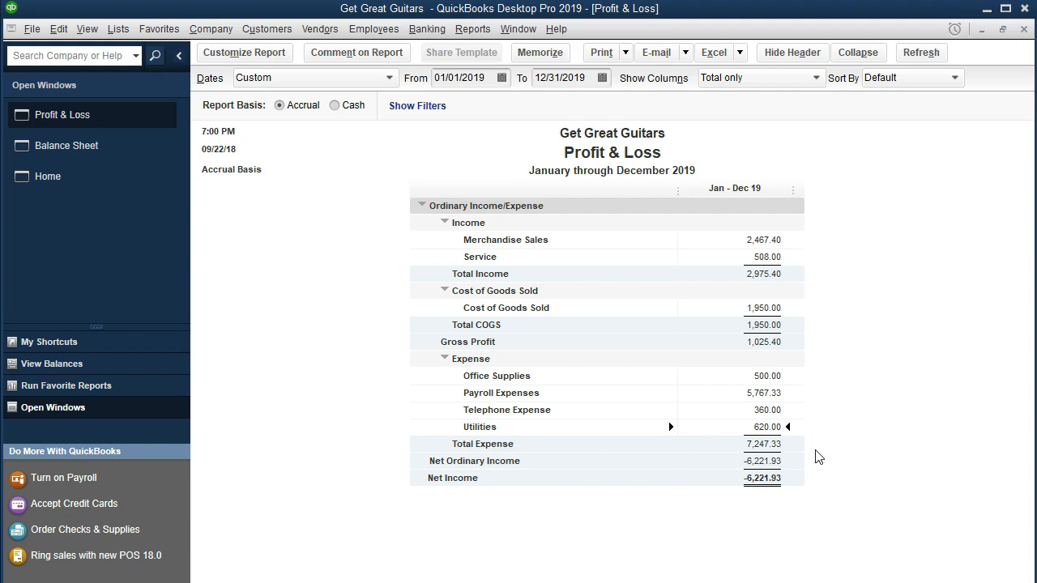
left_click(804, 488)
left_click(814, 460)
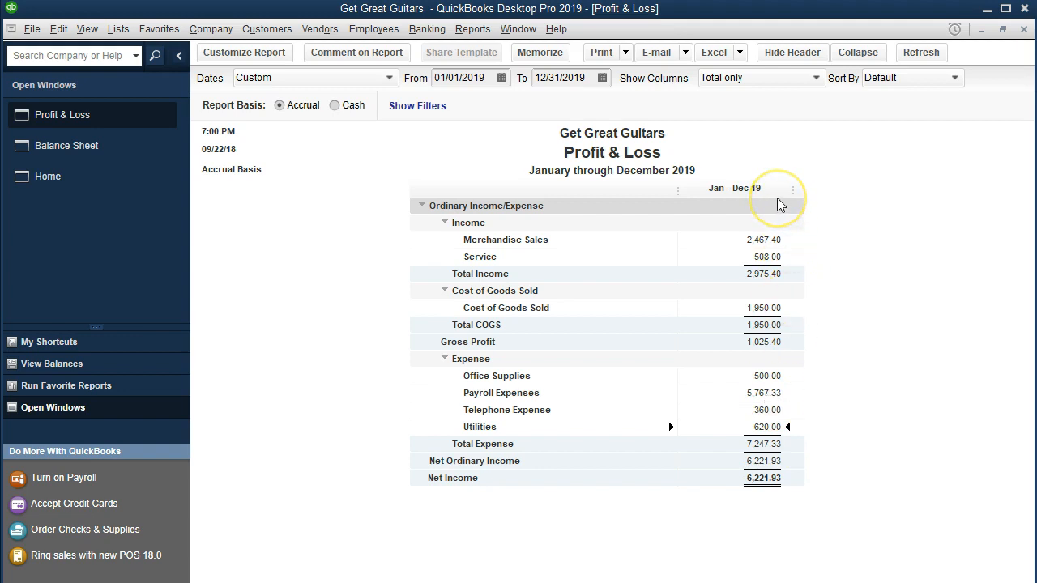
Start exporting the Profit & Loss report to Excel as a new worksheet in an existing workbook, and browse for the workbook.
left_click(740, 53)
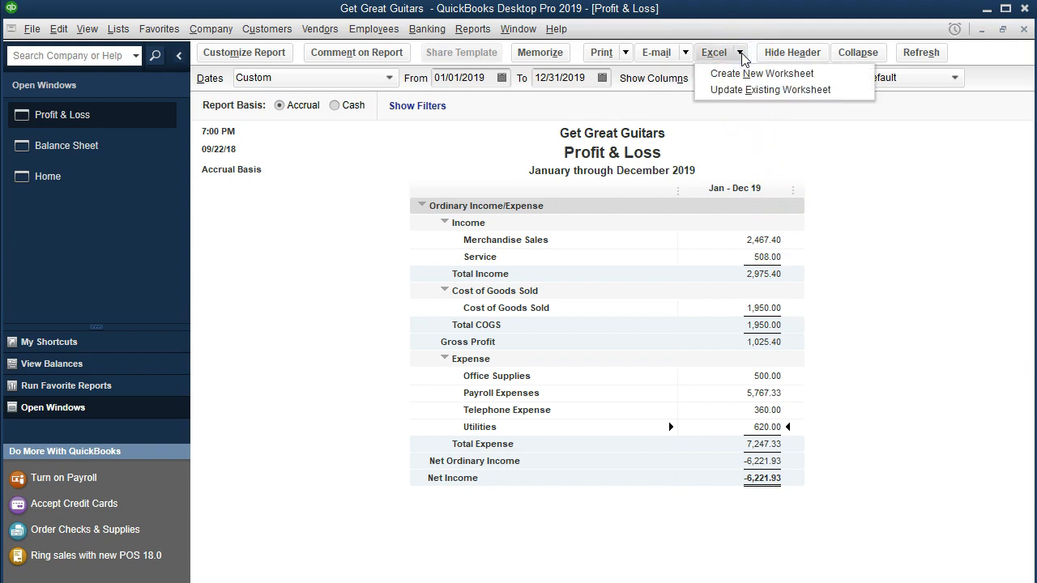
left_click(832, 73)
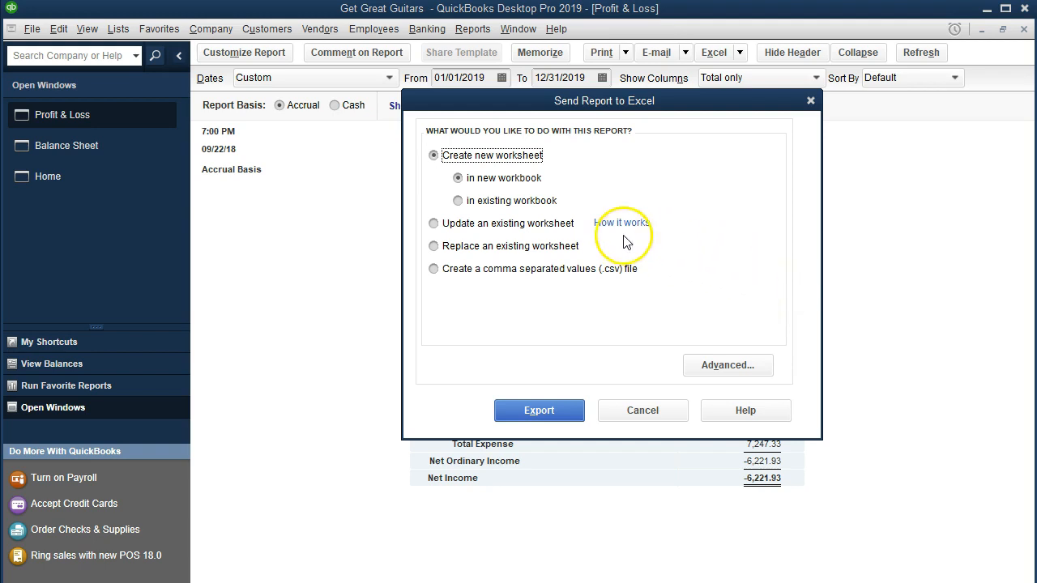
left_click(472, 201)
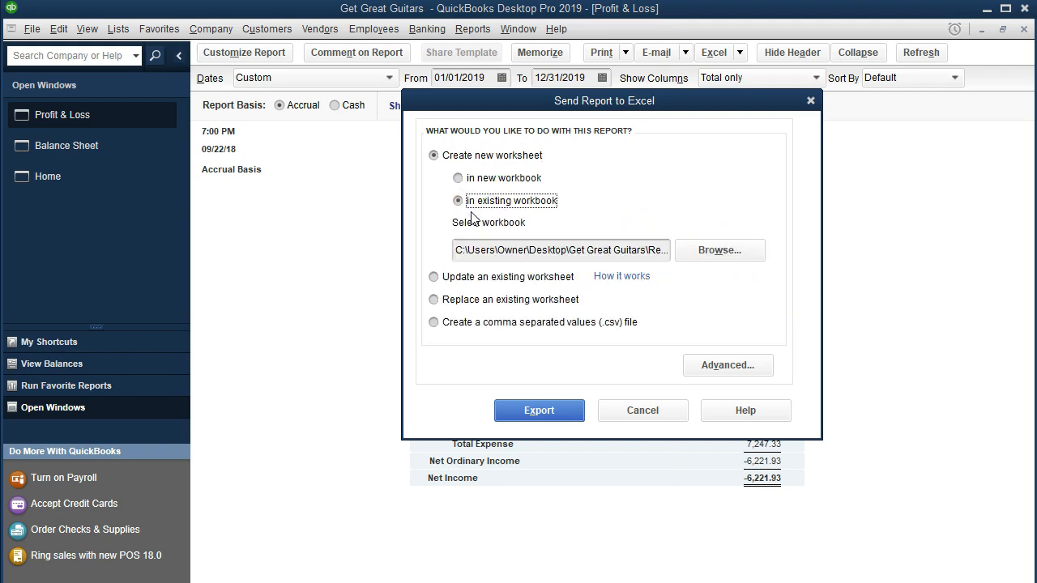
left_click(752, 252)
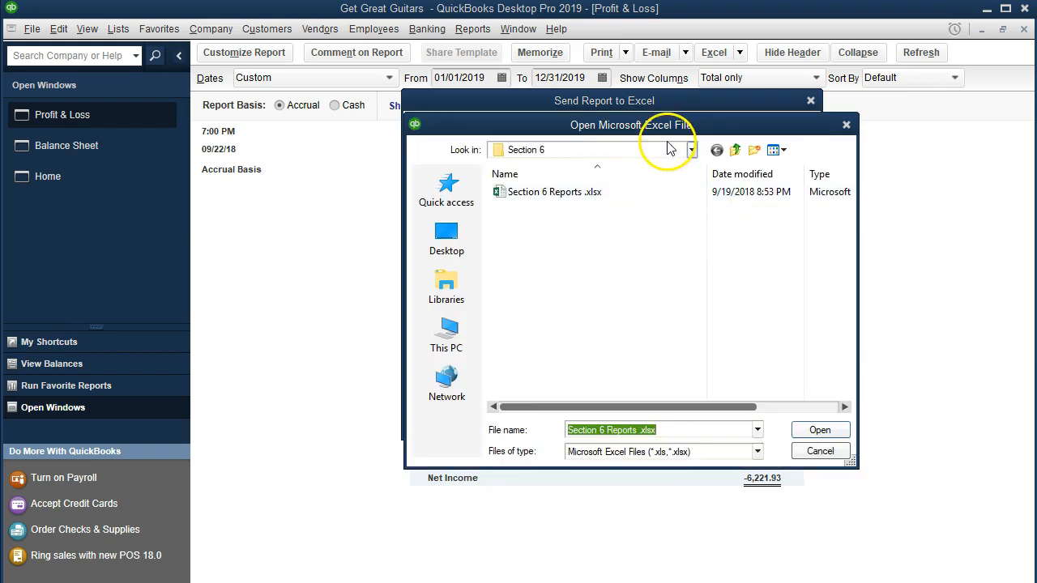
Choose Section 7 Reports.xlsx in the Reports > Section 7 folder as the target workbook, and export the report.
left_click(692, 150)
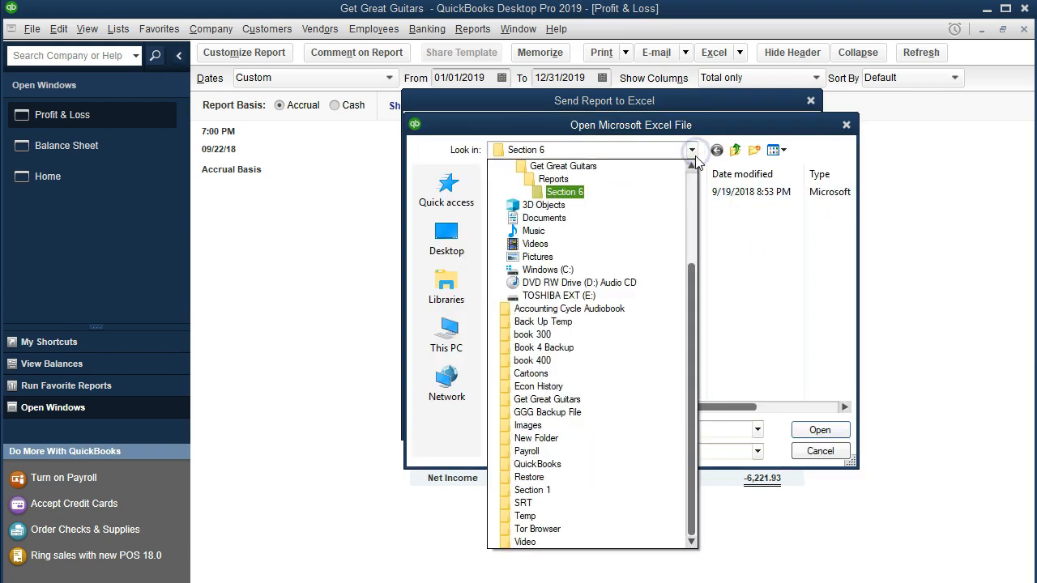
left_click(692, 166)
left_click(692, 166)
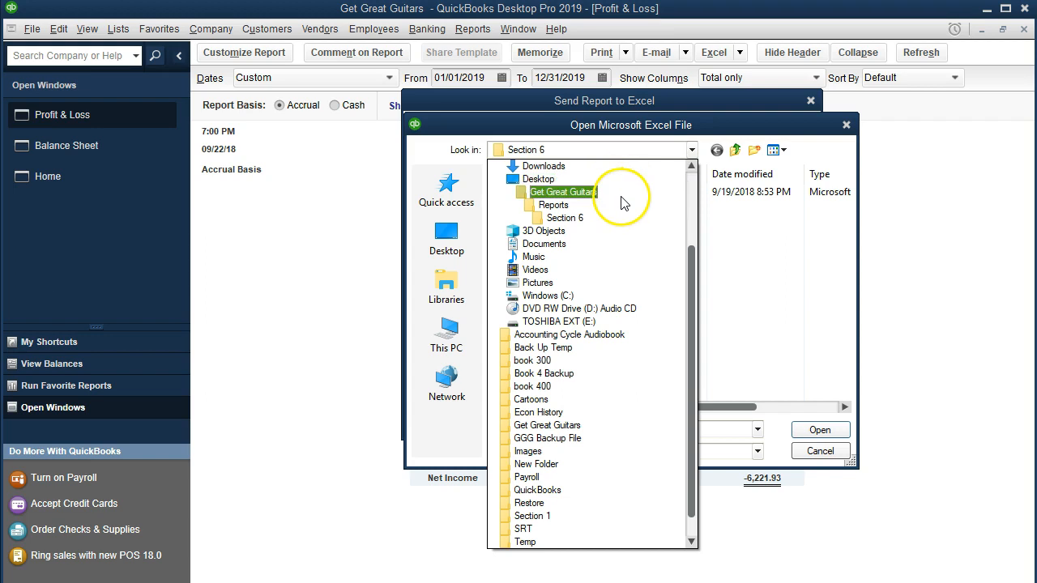
left_click(624, 205)
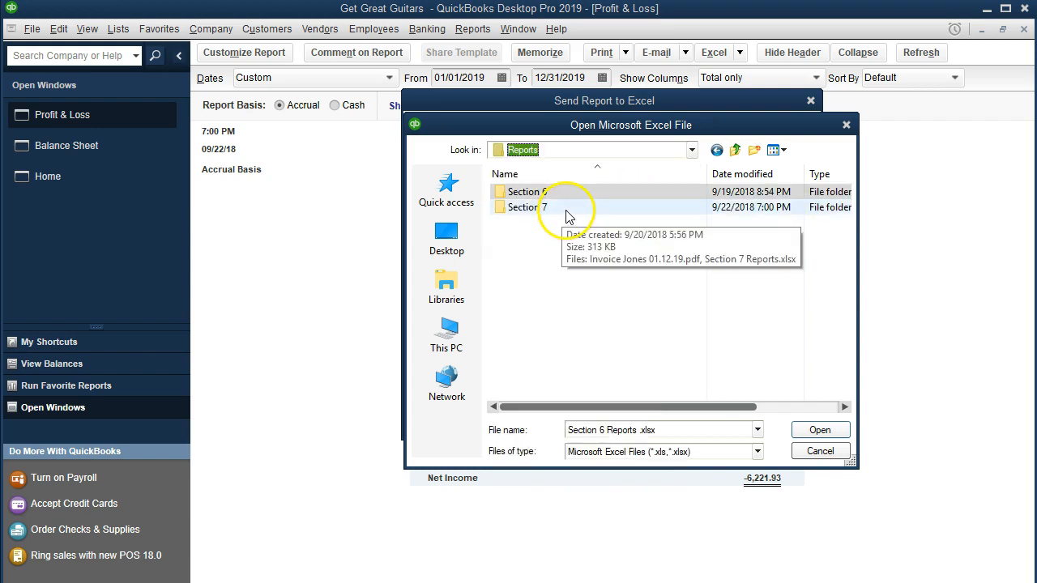
double_click(539, 208)
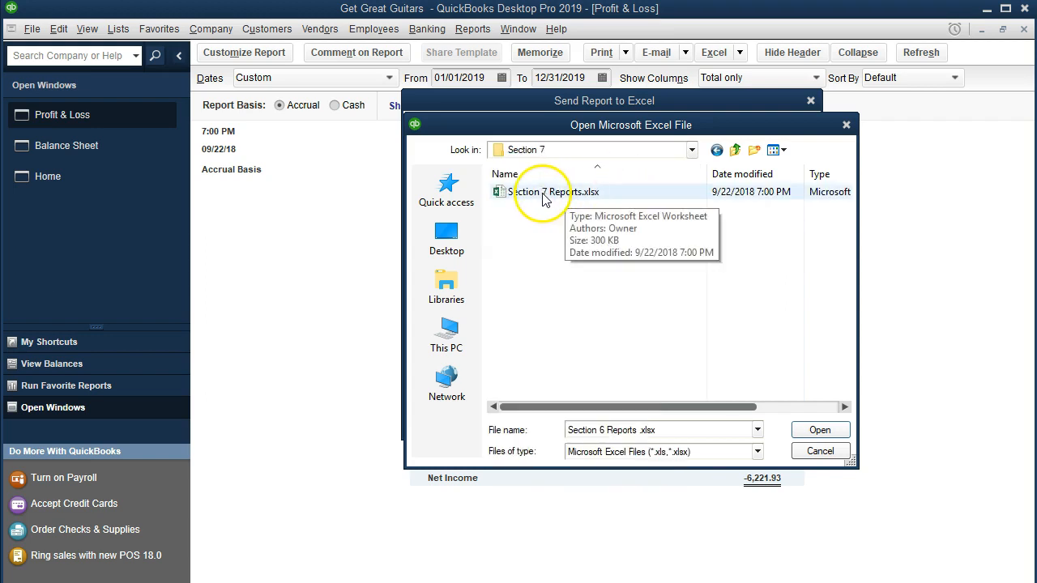
double_click(543, 193)
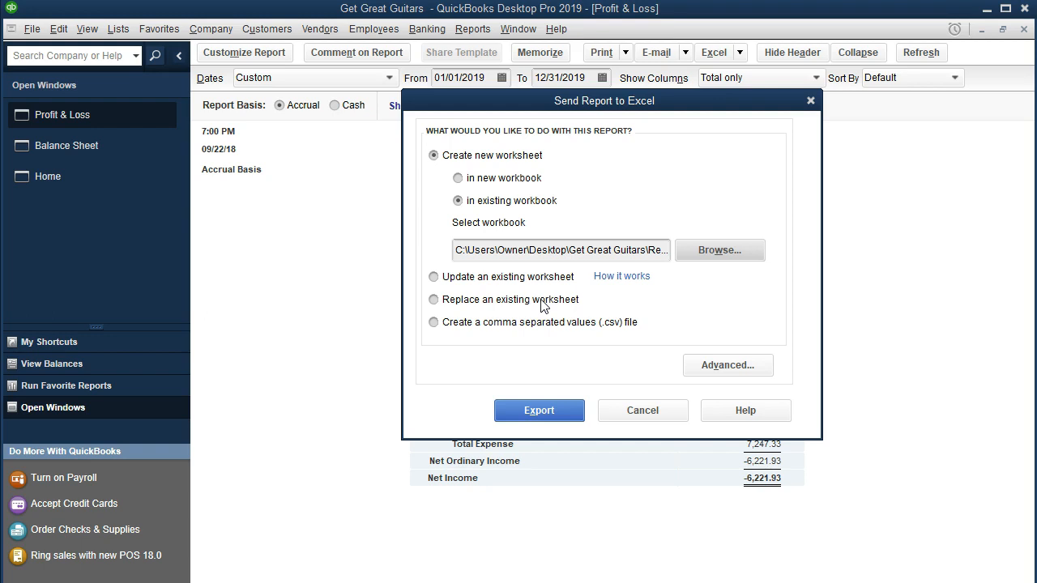
left_click(539, 411)
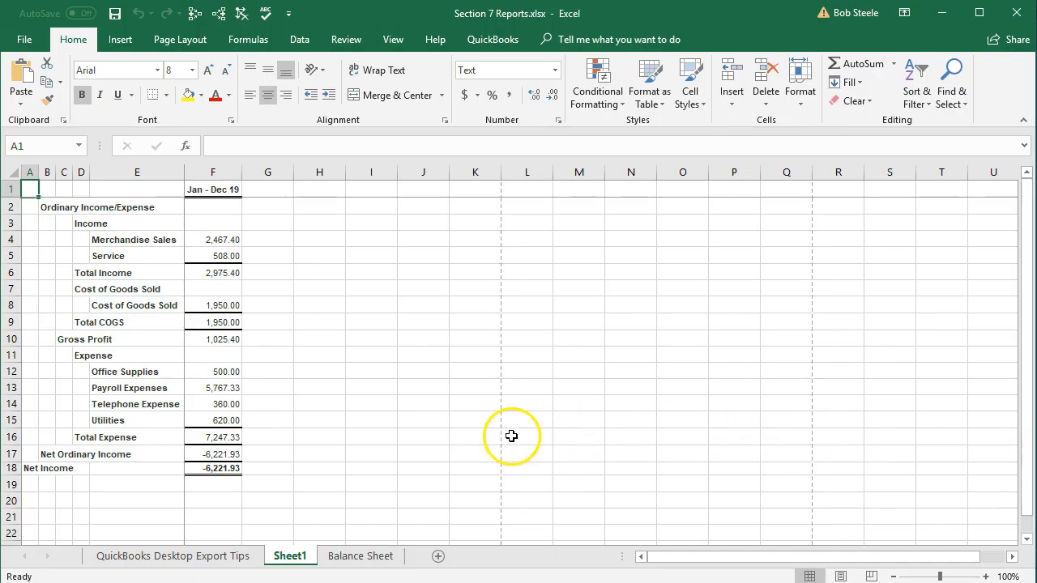
Move the exported Sheet1 after the Balance Sheet worksheet, and rename it P&L.
left_click(495, 436)
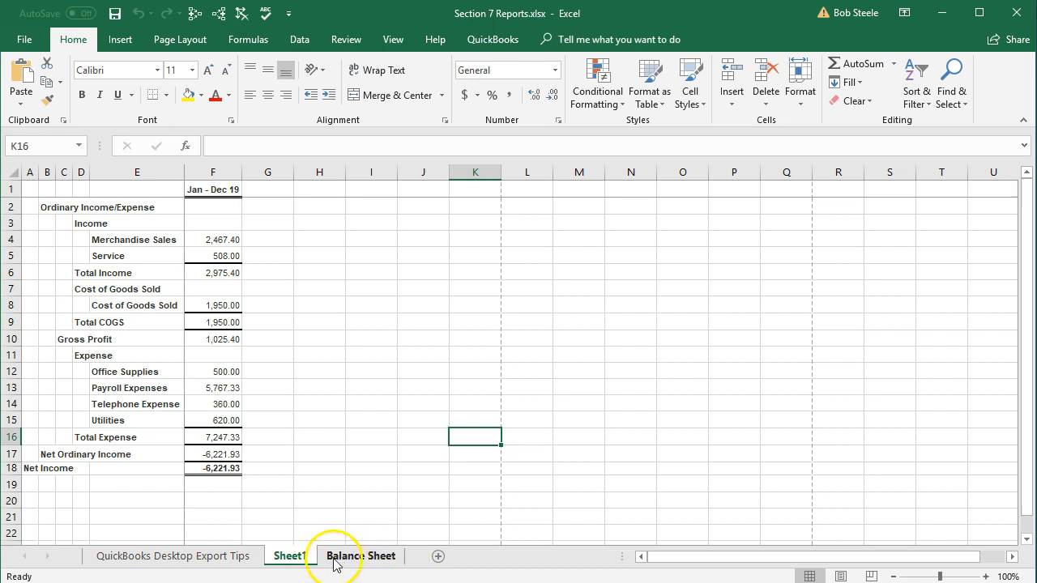
left_click(292, 562)
left_click_drag(293, 562, 410, 556)
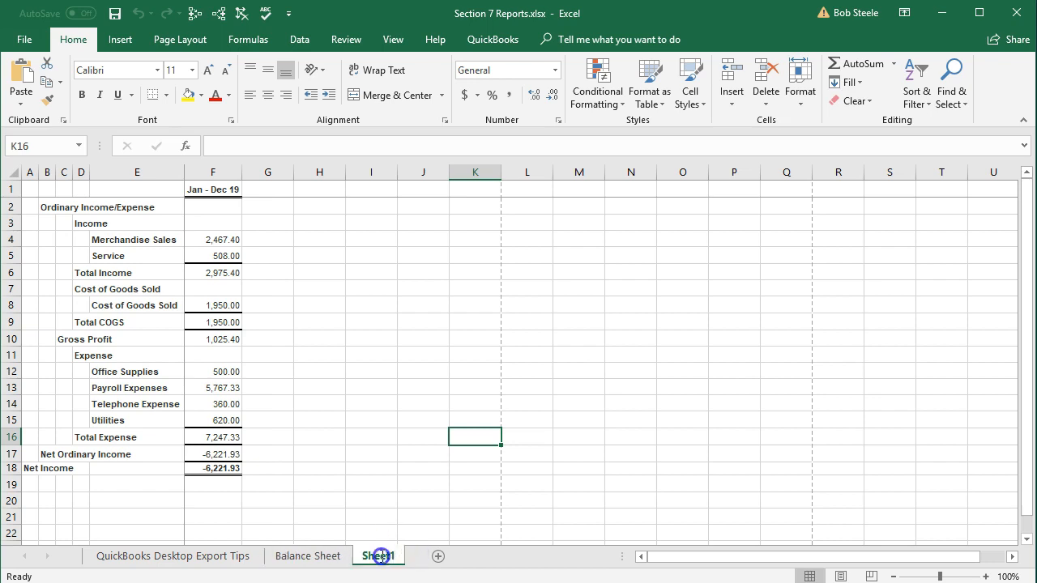
left_click(382, 557)
type("P")
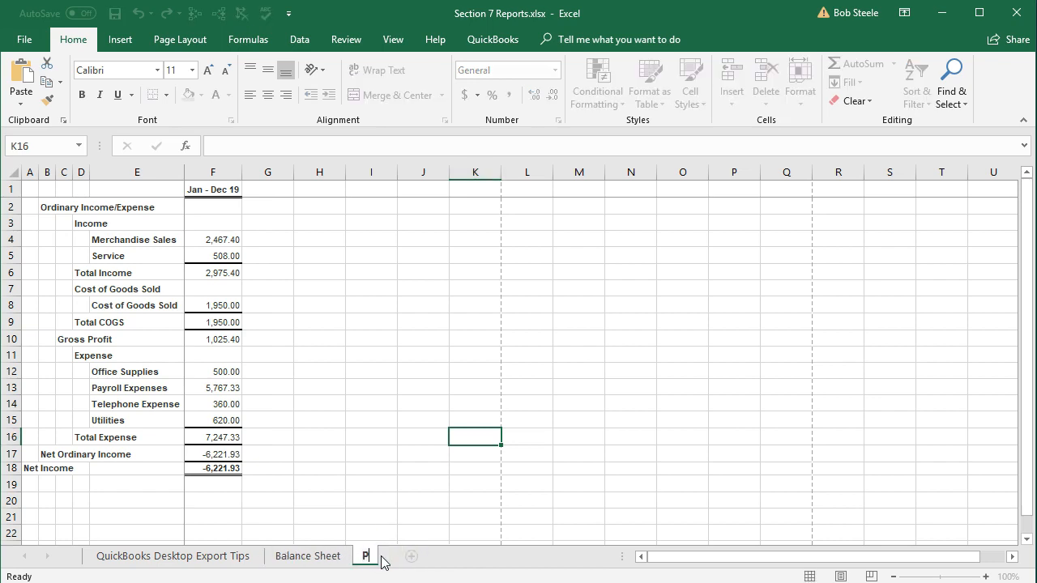
type("&L")
left_click(383, 454)
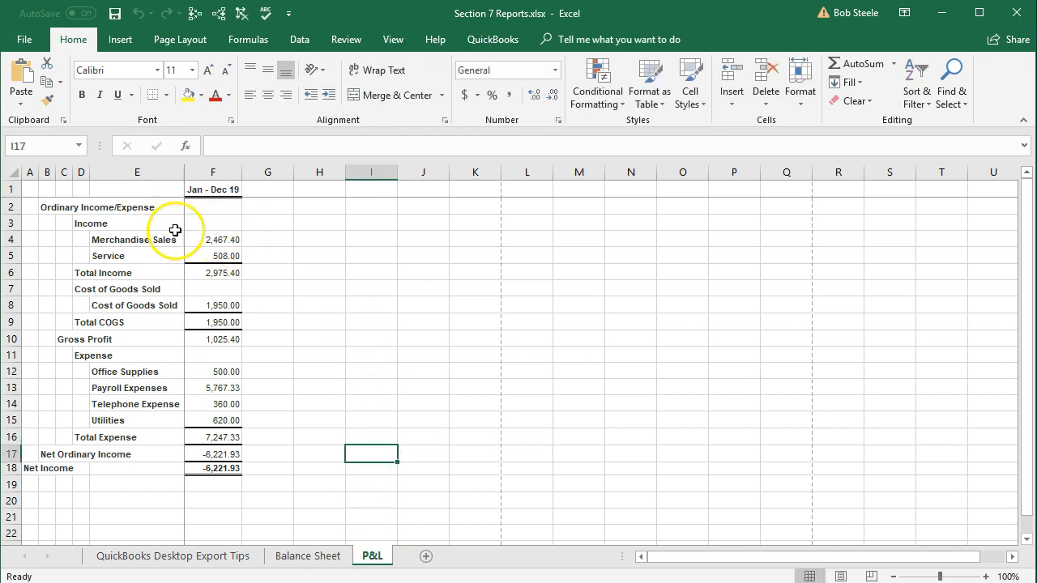
Remove the window split from the P&L worksheet.
left_click(394, 39)
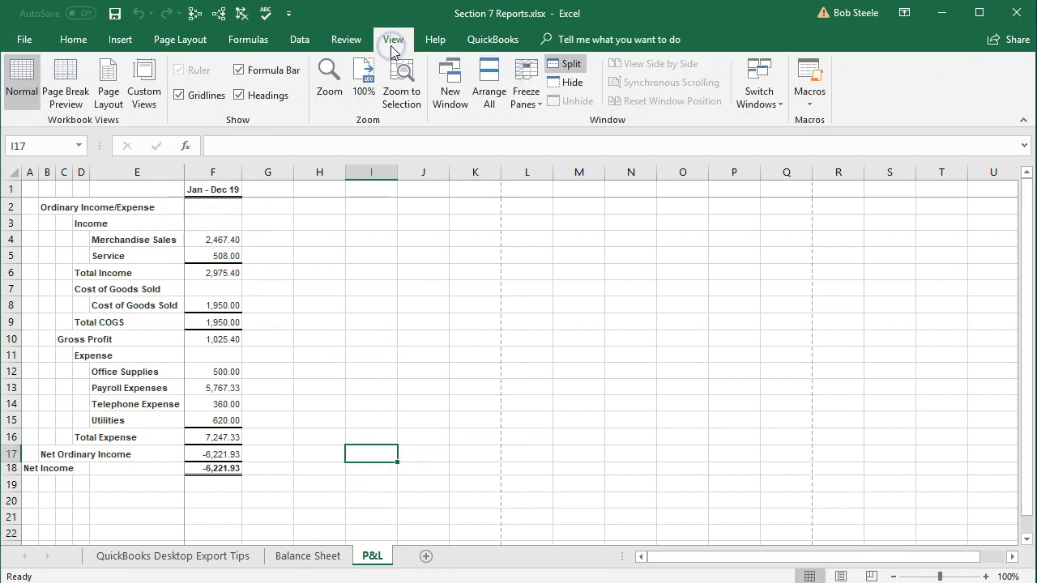
left_click(571, 65)
left_click(458, 321)
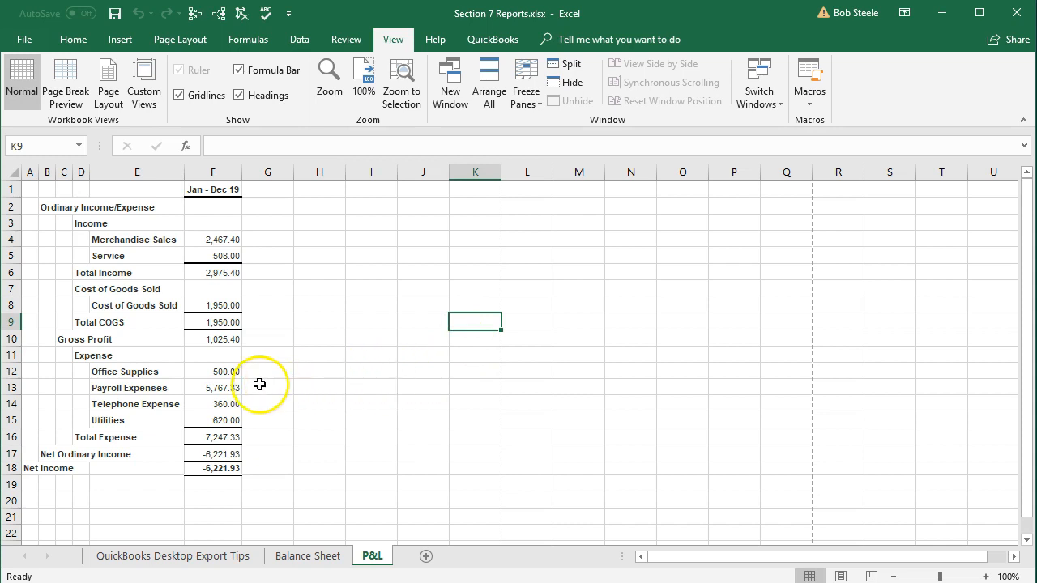
left_click(173, 373)
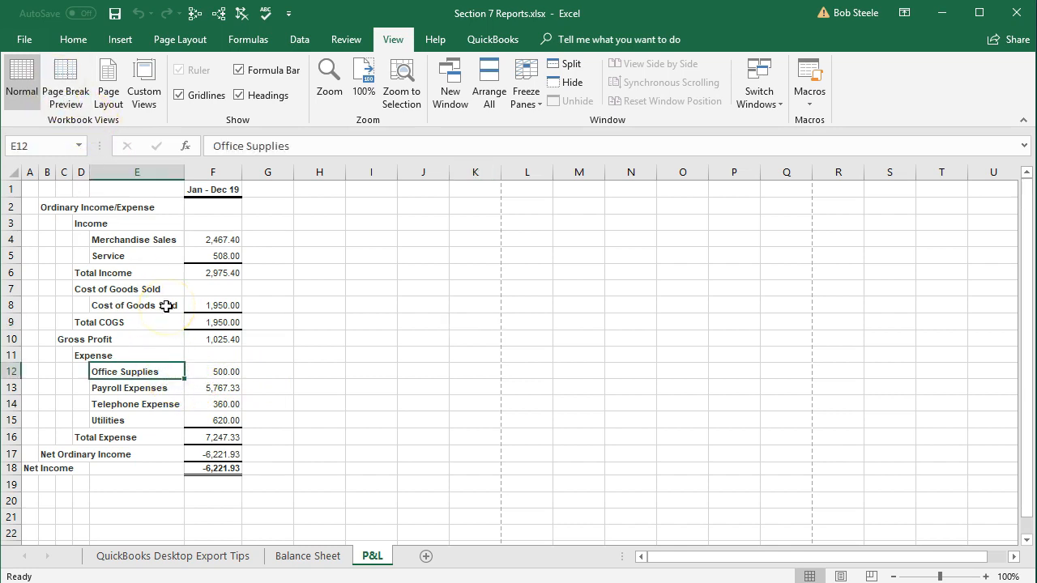
Bring up the print settings for the P&L worksheet and choose CutePDF Writer as the printer.
left_click(24, 40)
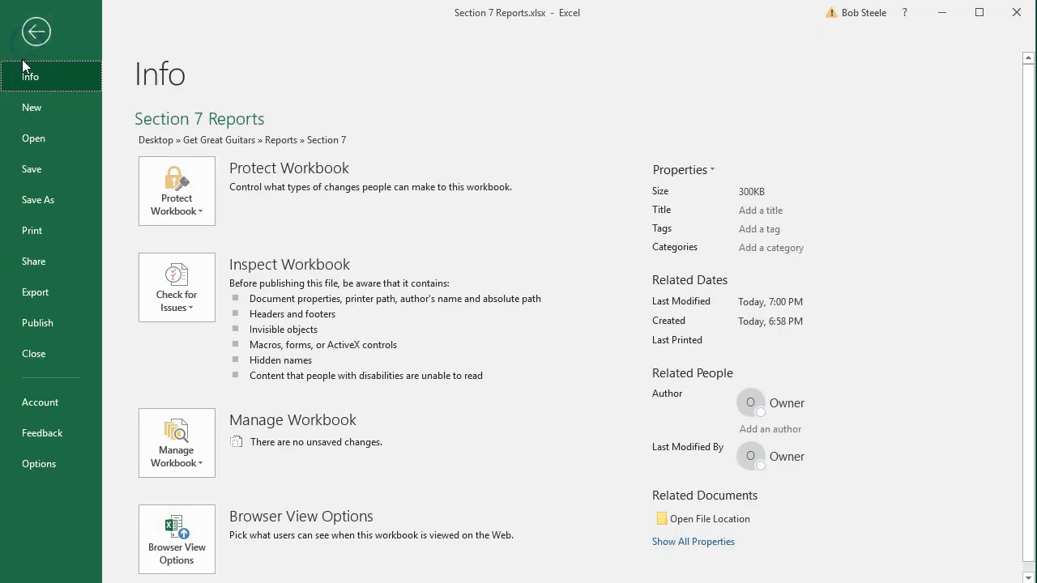
left_click(36, 235)
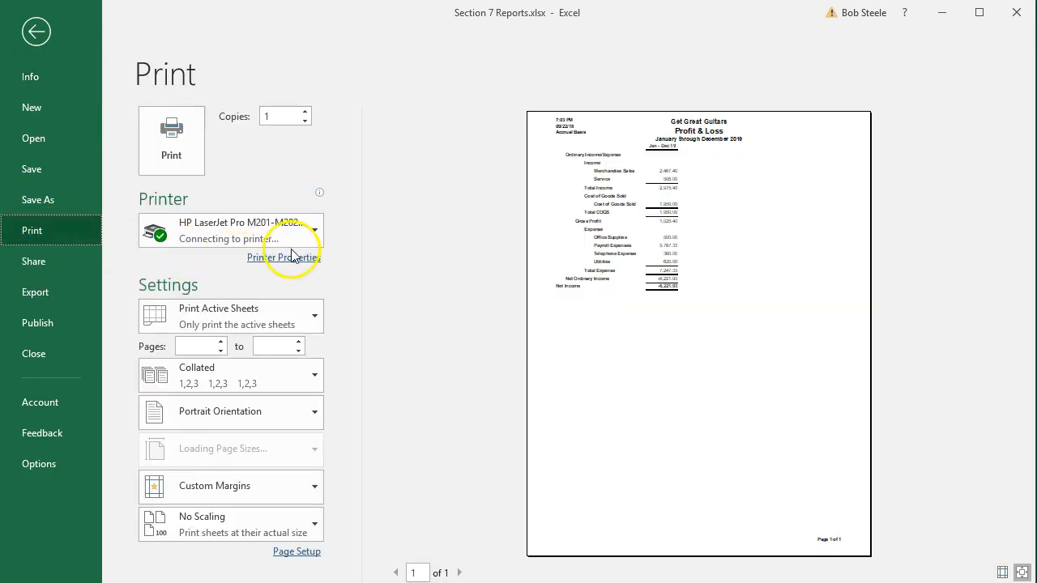
left_click(301, 235)
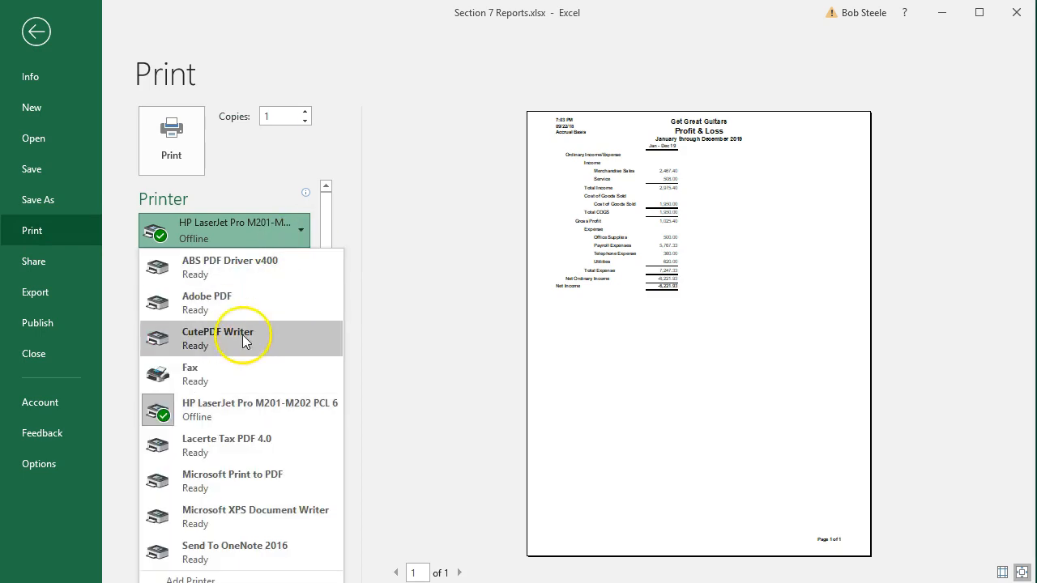
left_click(245, 338)
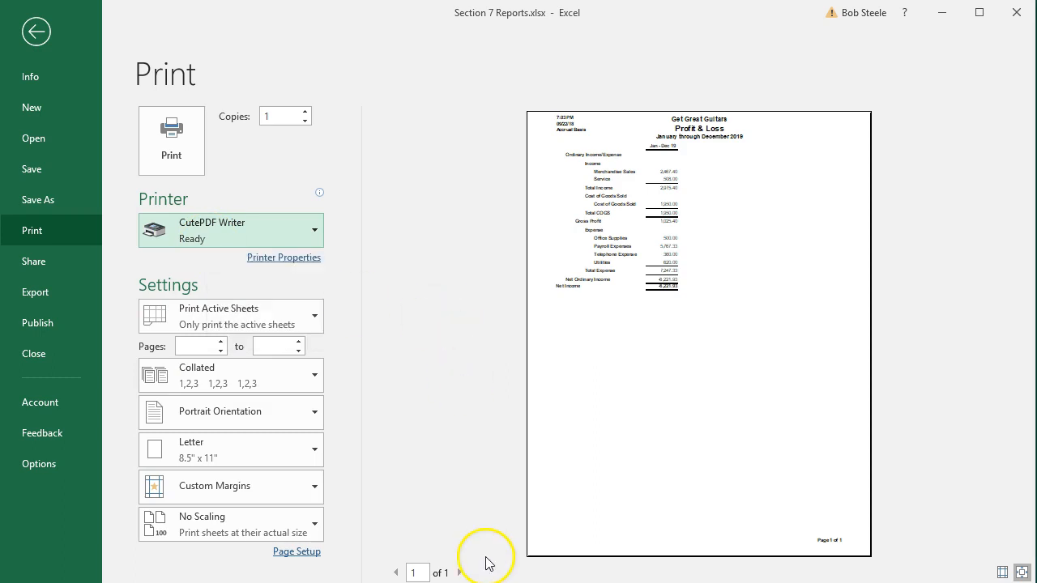
Set the print scope to the entire workbook, preview its pages through the Profit & Loss, and return to the worksheet without printing.
left_click(309, 319)
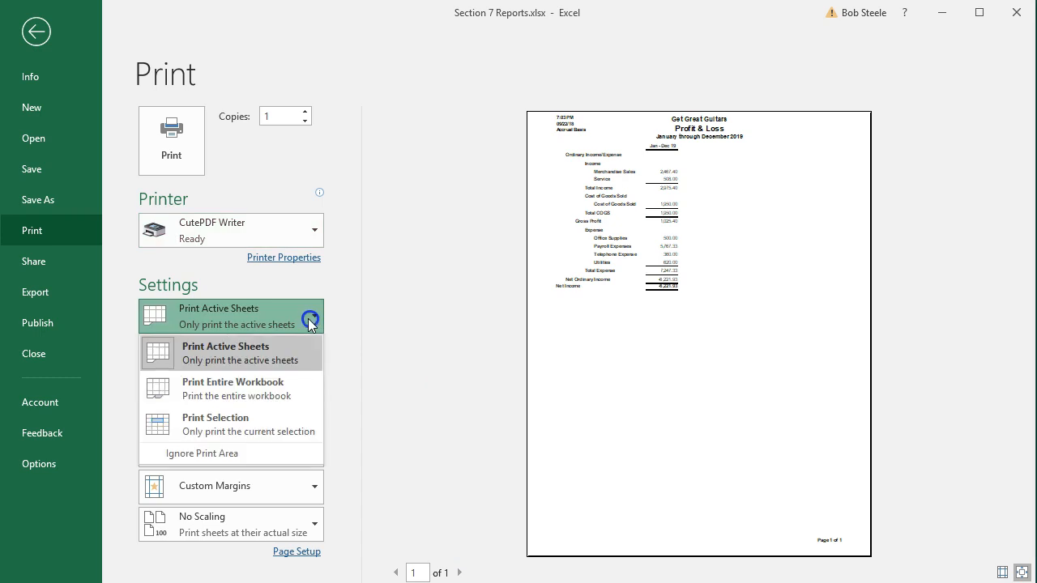
left_click(279, 387)
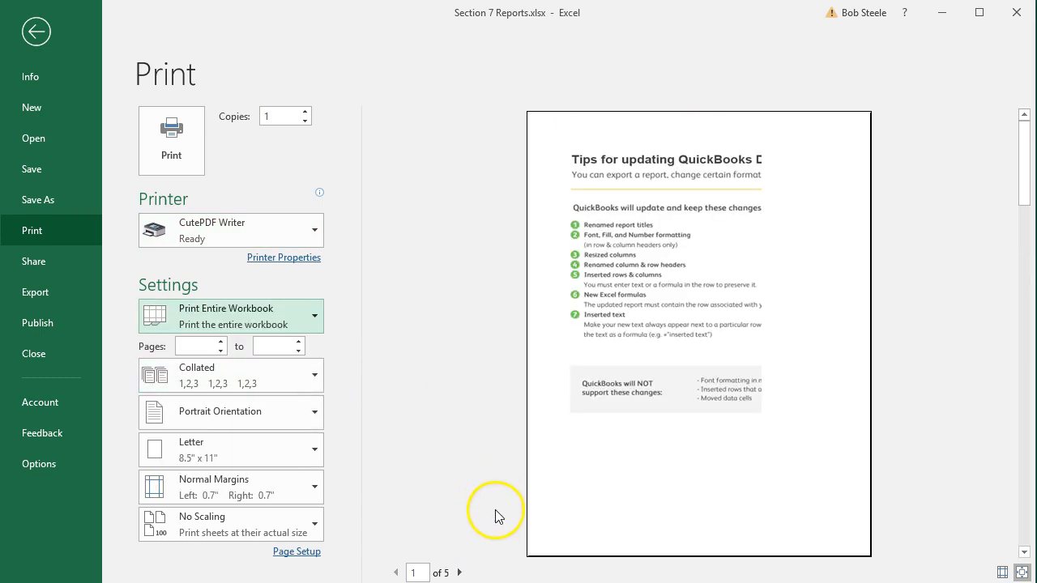
left_click(460, 573)
left_click(461, 573)
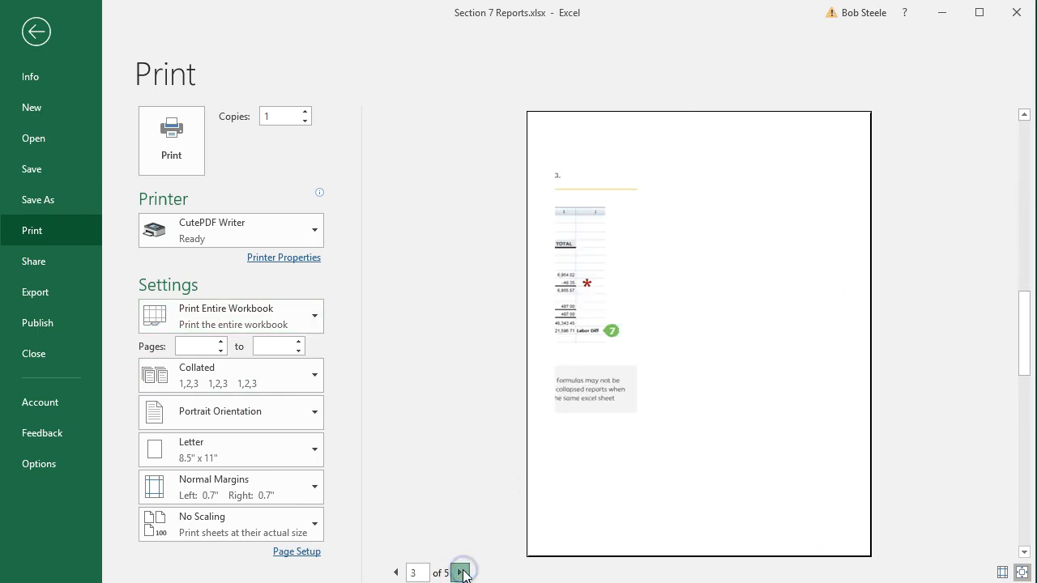
left_click(460, 573)
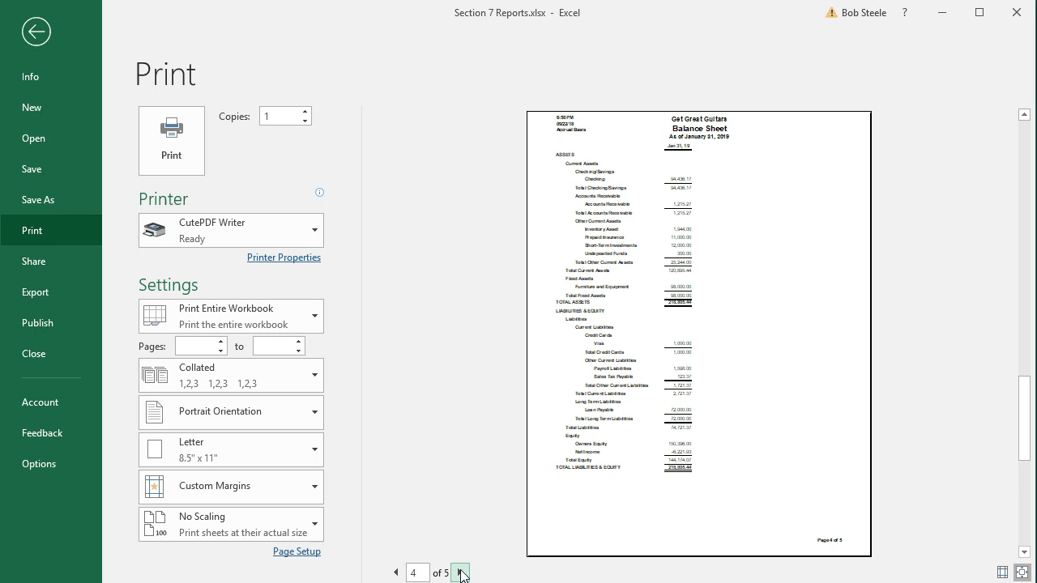
left_click(461, 573)
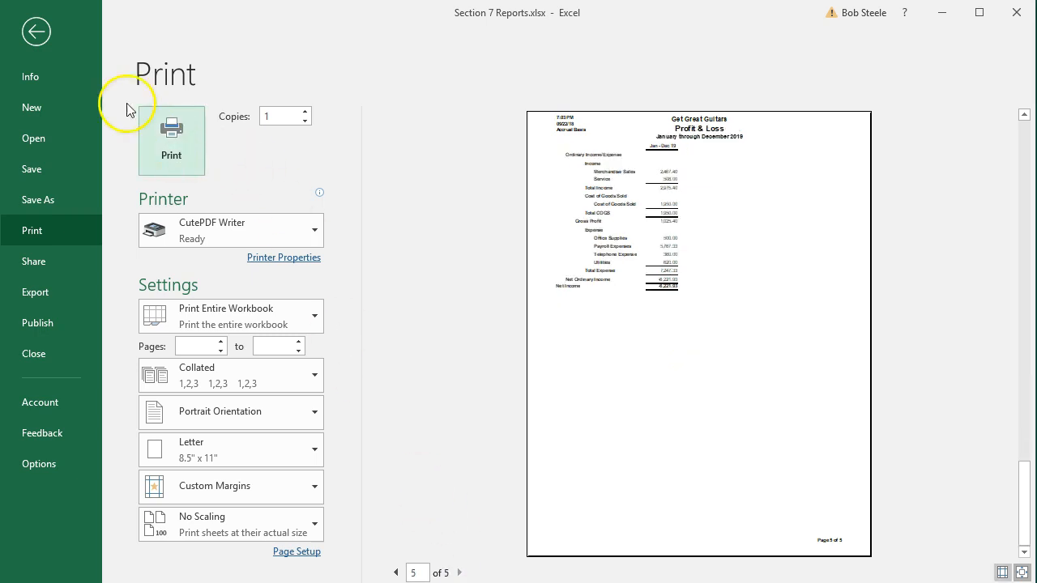
left_click(43, 36)
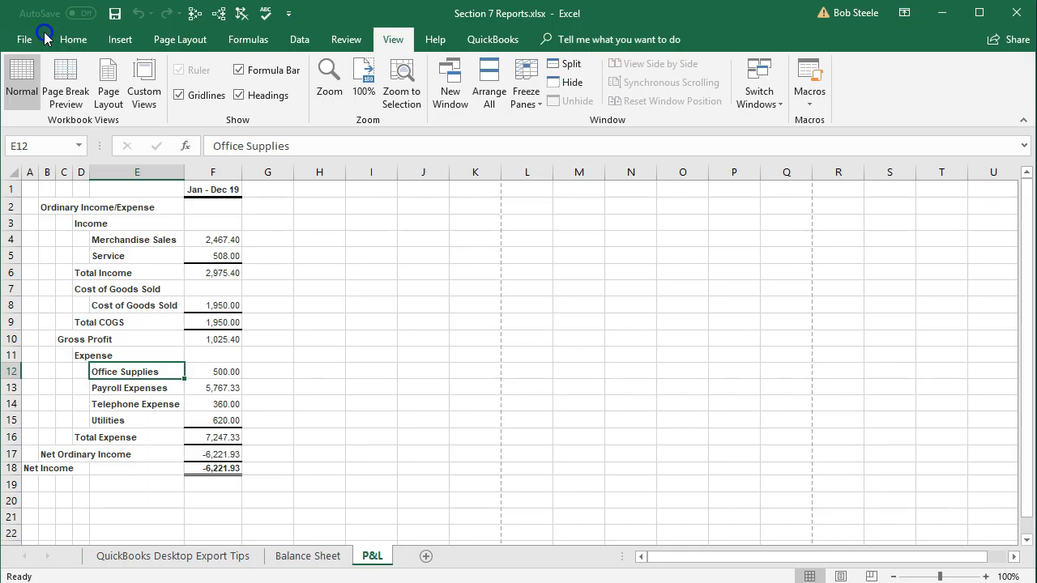
left_click(433, 350)
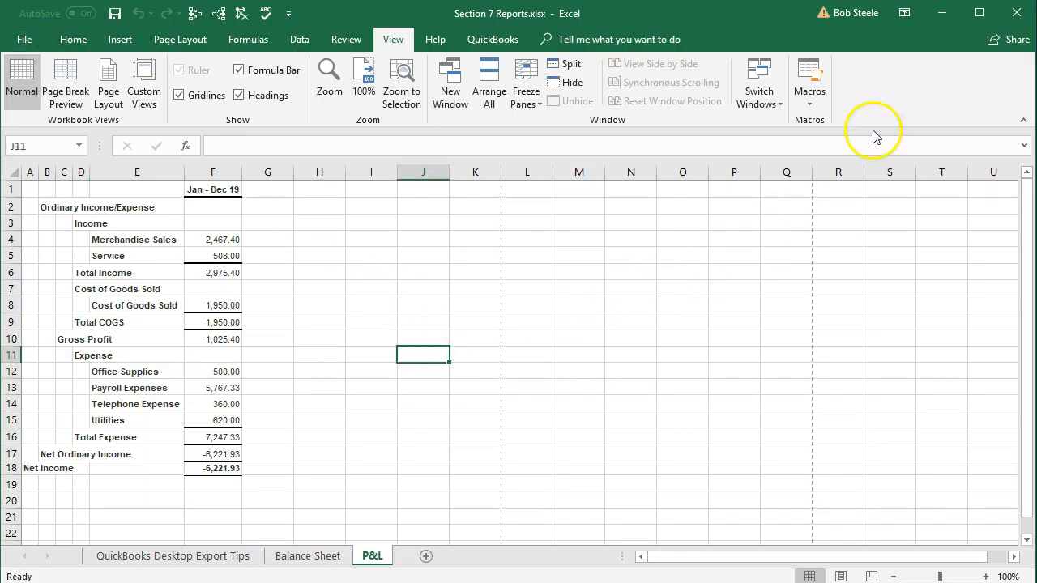
Switch back to QuickBooks and open the Transaction List by Date report from the Accountant & Taxes reports.
left_click(1003, 18)
left_click(450, 304)
left_click(457, 354)
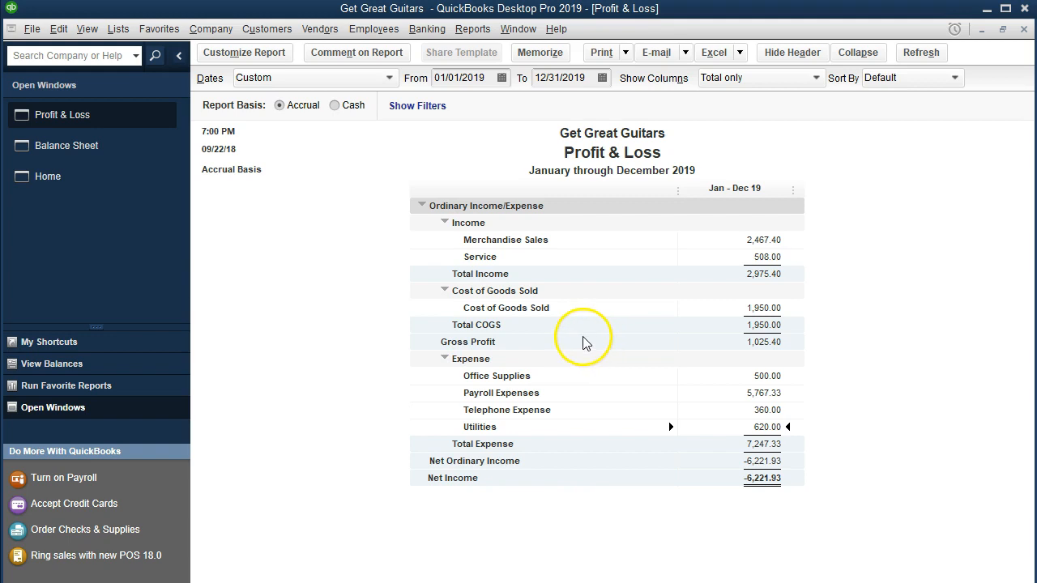
left_click(472, 29)
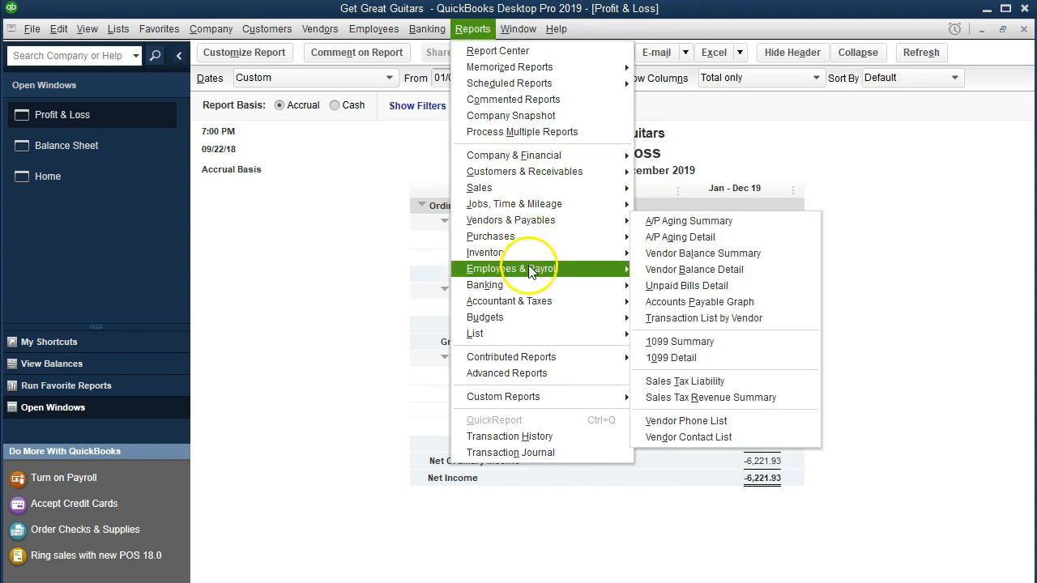
mouse_move(534, 308)
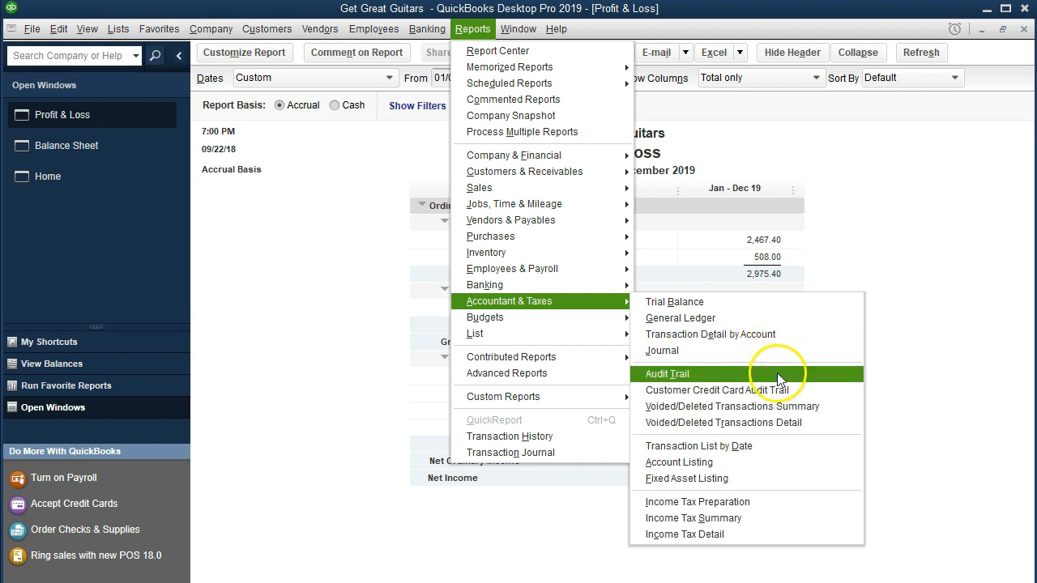
left_click(778, 447)
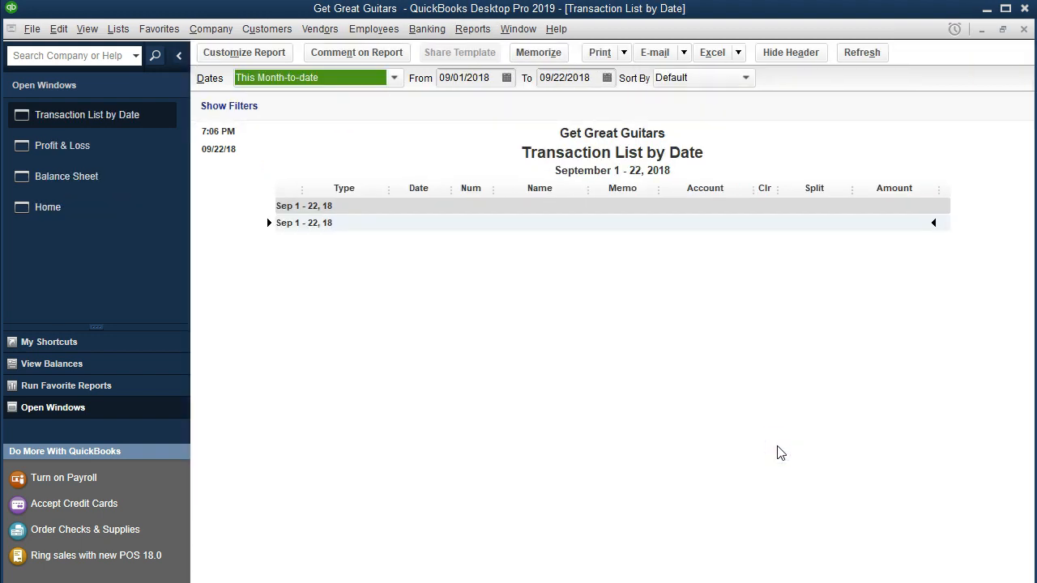
Set the Transaction List by Date range from 01/01/2019 to 01/31/2019.
key("Tab")
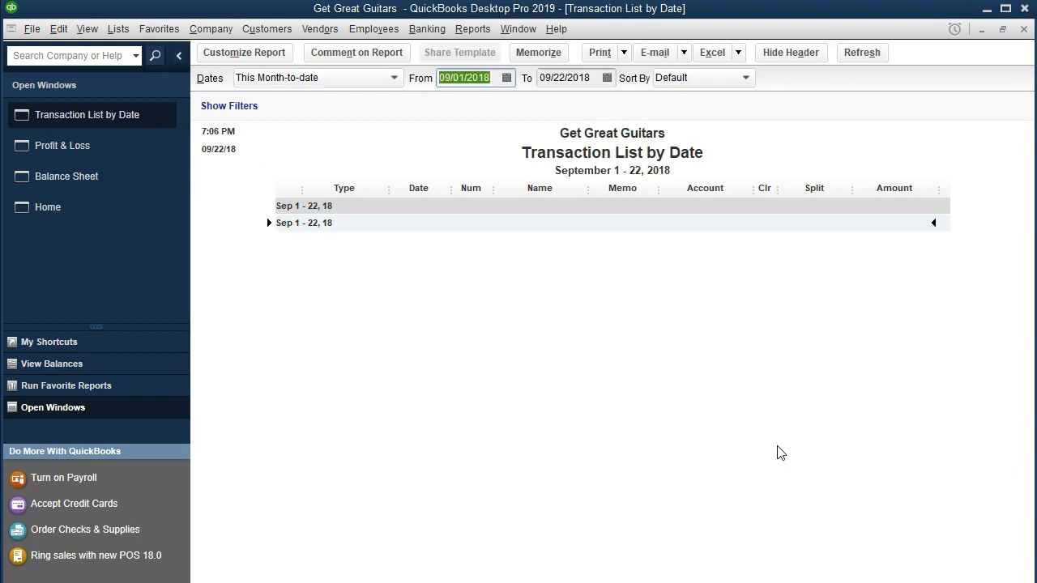
type("1/1/19")
key("Tab")
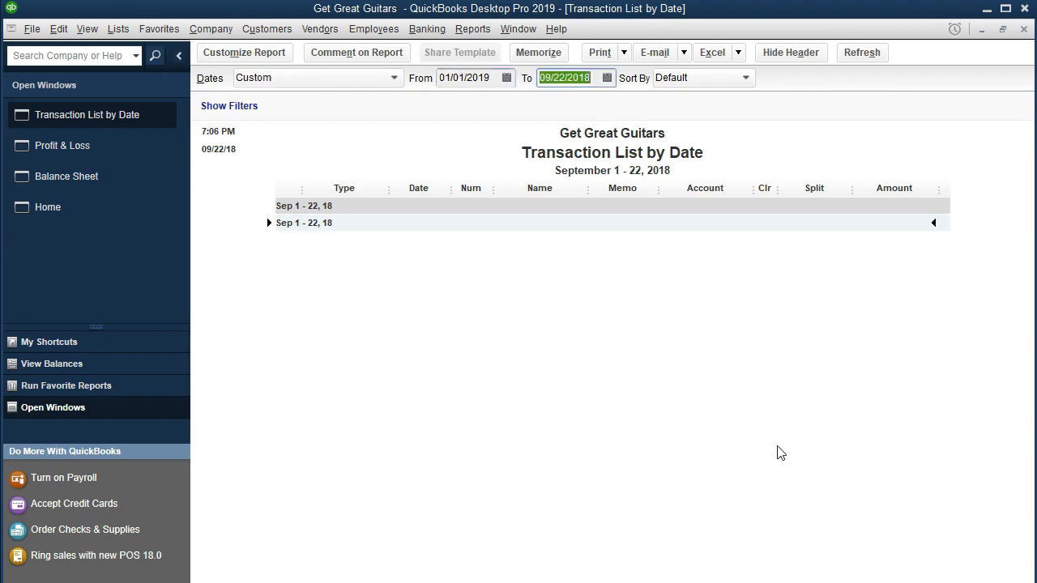
type("1/31/19")
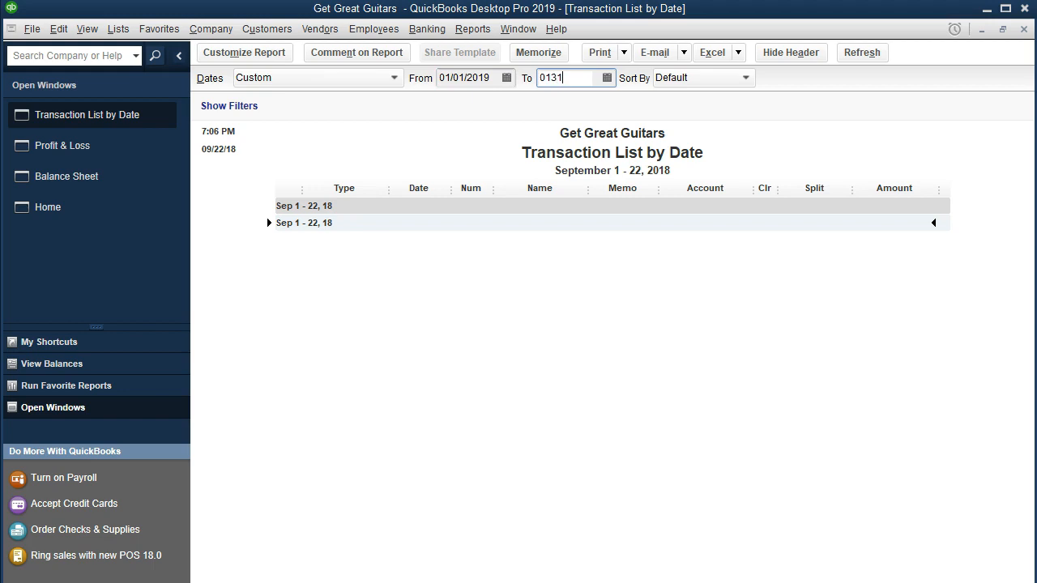
key("Tab")
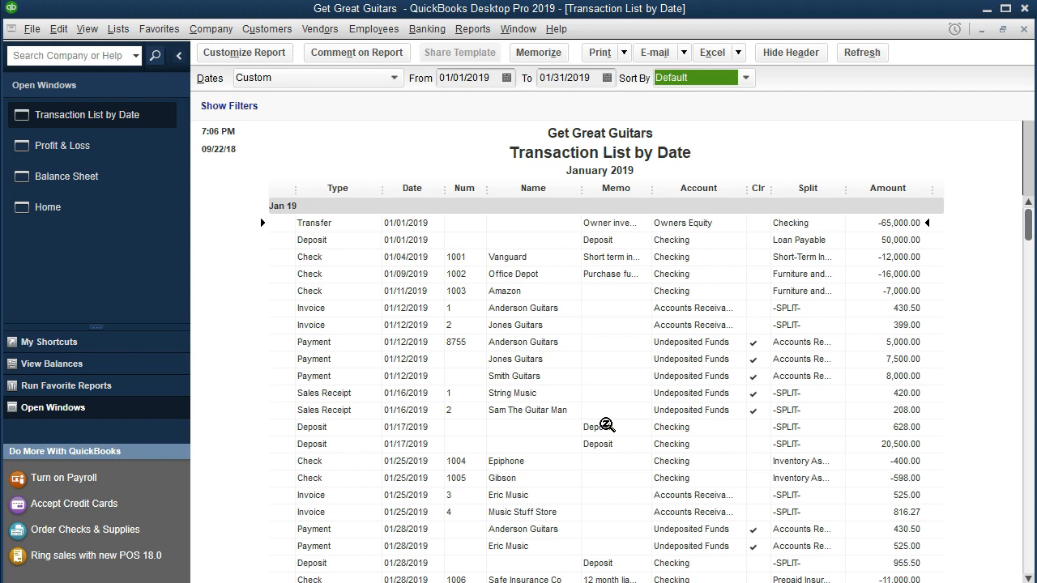
Examine the January 2019 transactions row by row, from the opening transfer down to the last sales receipt.
left_click(889, 223)
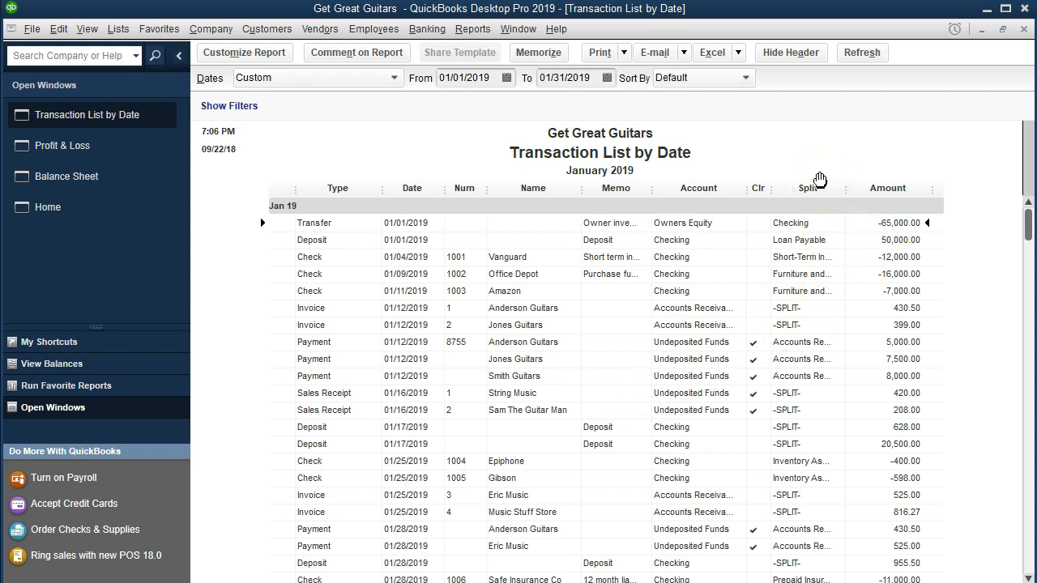
key("Down")
key("Down")
key("Down")
key("Down")
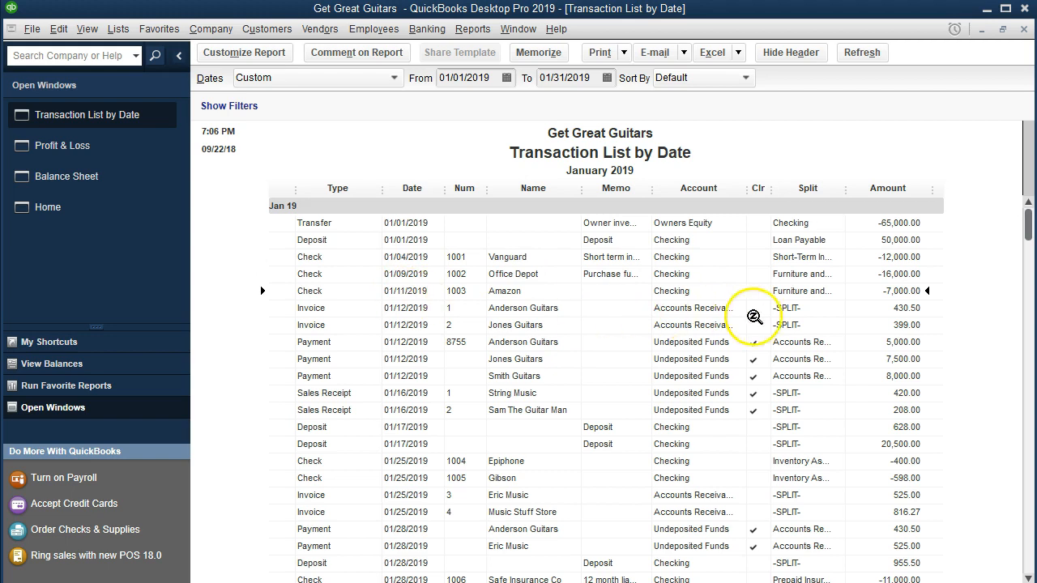
left_click(793, 314)
left_click(735, 305)
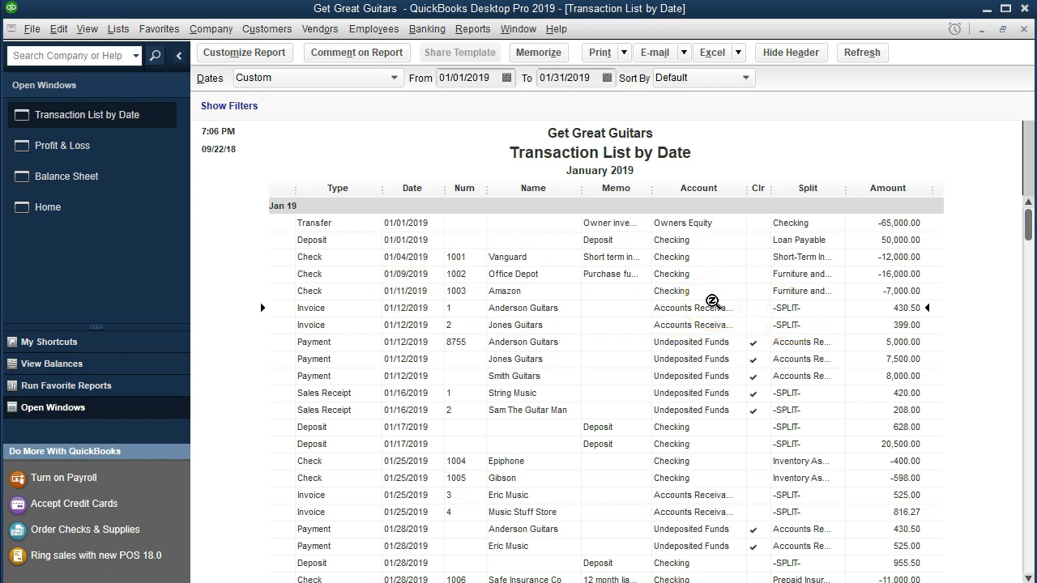
key("Down")
key("Down")
key("Down")
key("Down")
key("Down")
key("Down")
key("Down")
key("Down")
key("Down")
key("Down")
key("Down")
key("Down")
key("Down")
key("Down")
key("Down")
key("Down")
key("Down")
key("Down")
key("Down")
key("Down")
key("Down")
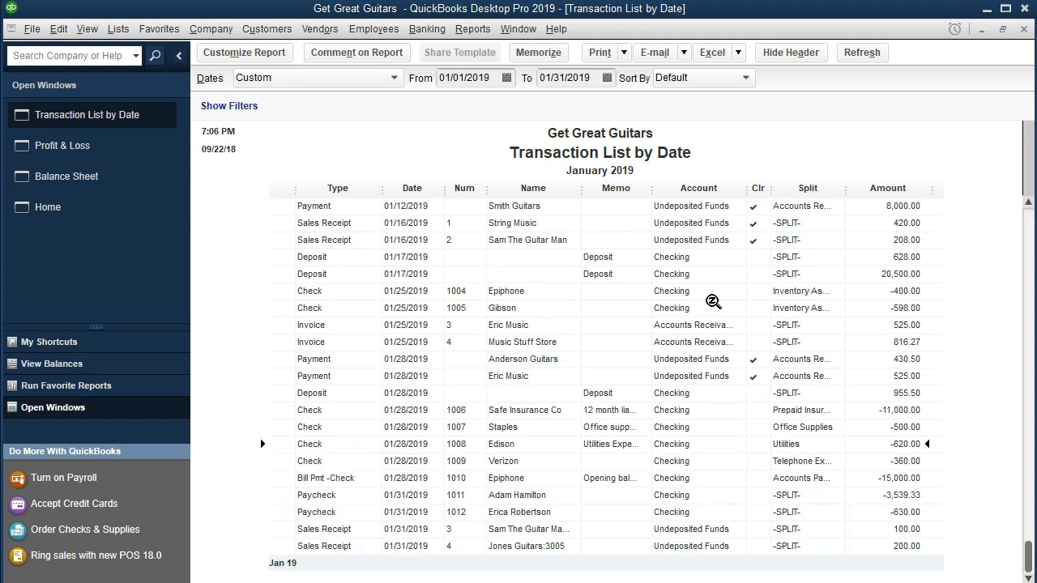
key("Down")
key("Down")
key("Down")
double_click(372, 308)
Widen the report's date range to run from 01/01/2018 to 01/31/2020, and update the transaction list.
left_click(494, 80)
key("BackSpace")
type("8")
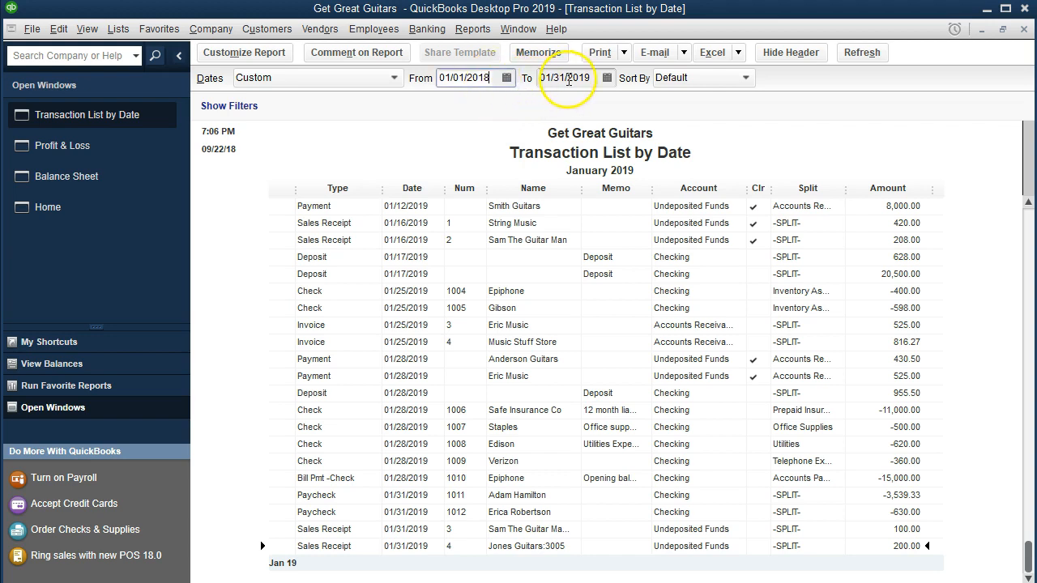
left_click(593, 79)
key("BackSpace")
key("BackSpace")
type("20")
left_click(583, 281)
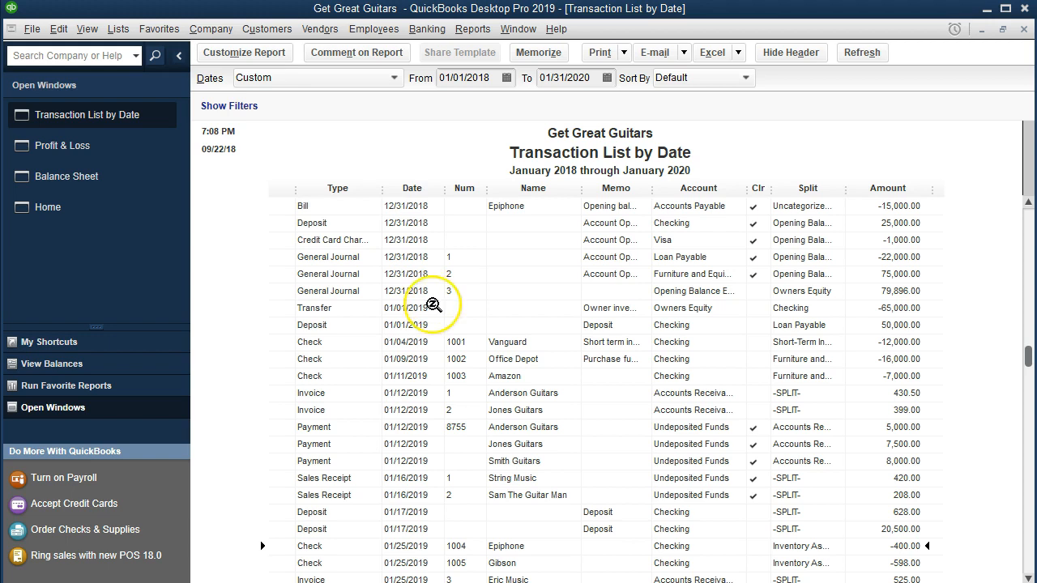
Review the end of the transaction list, inspect the 525.00 customer payment dated 01/28/2019, and return to the report.
scroll(434, 304, "down", 3)
scroll(435, 303, "down", 2)
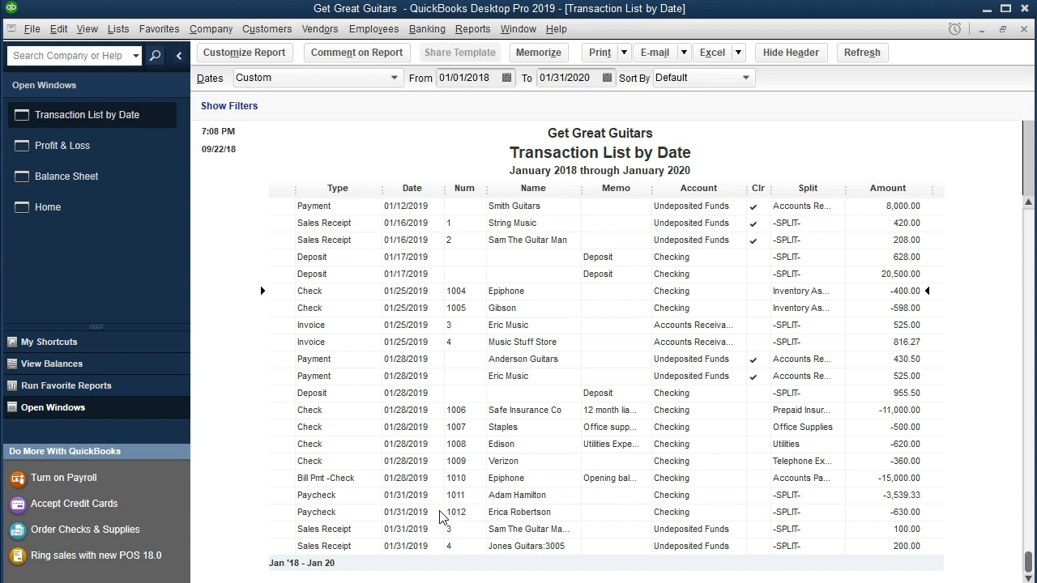
left_click(416, 374)
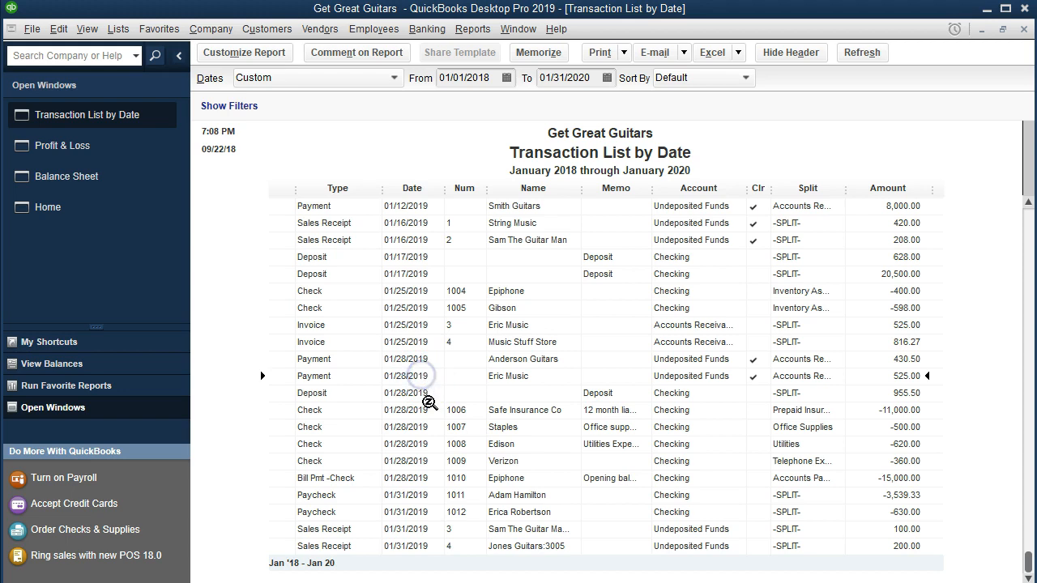
left_click(421, 374)
double_click(420, 372)
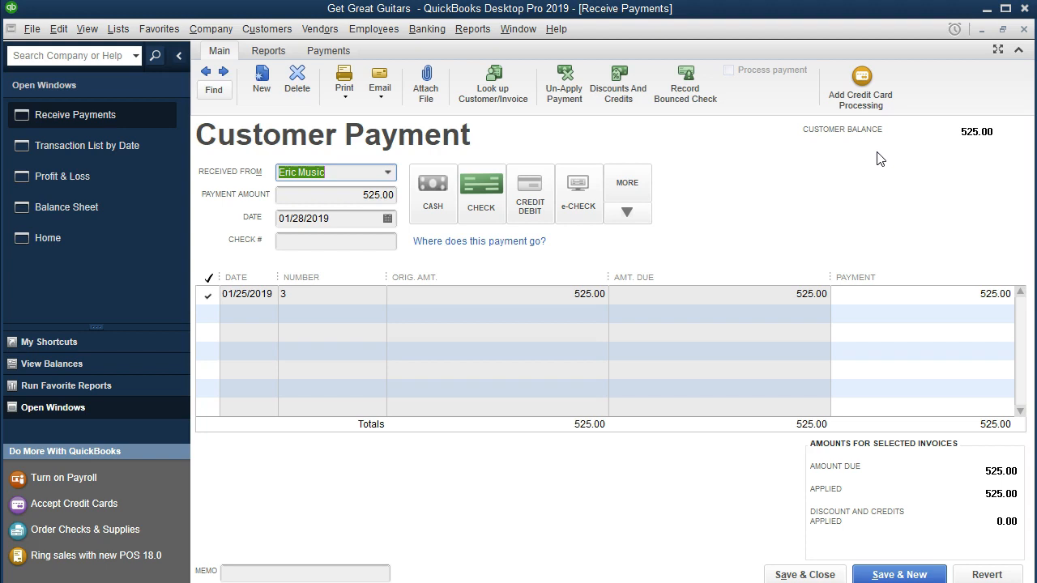
left_click(1025, 31)
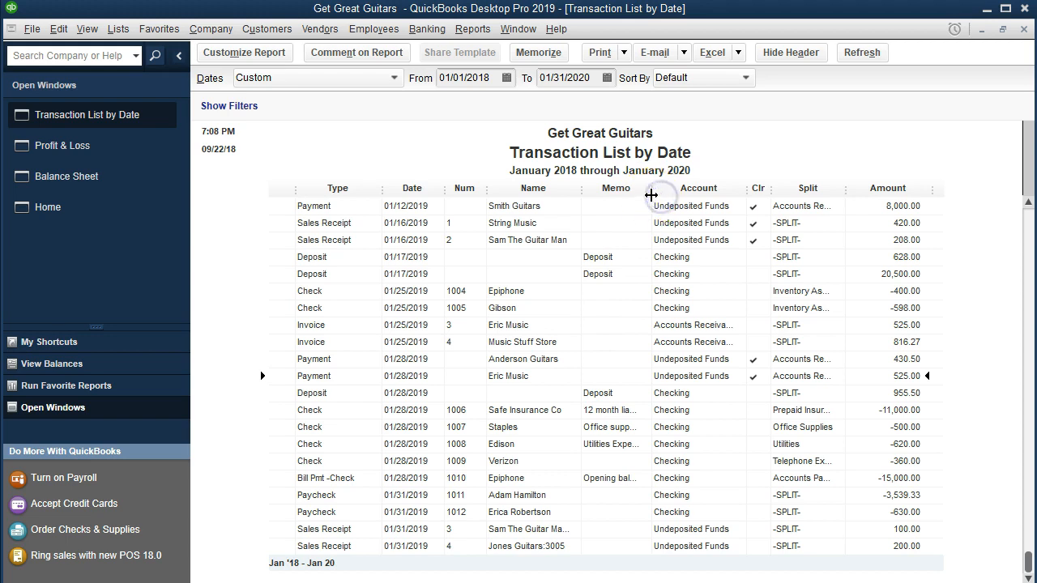
Widen the Memo, Account and Split columns of the transaction list so their entries are easier to read.
left_click_drag(651, 188, 685, 189)
left_click_drag(762, 188, 779, 194)
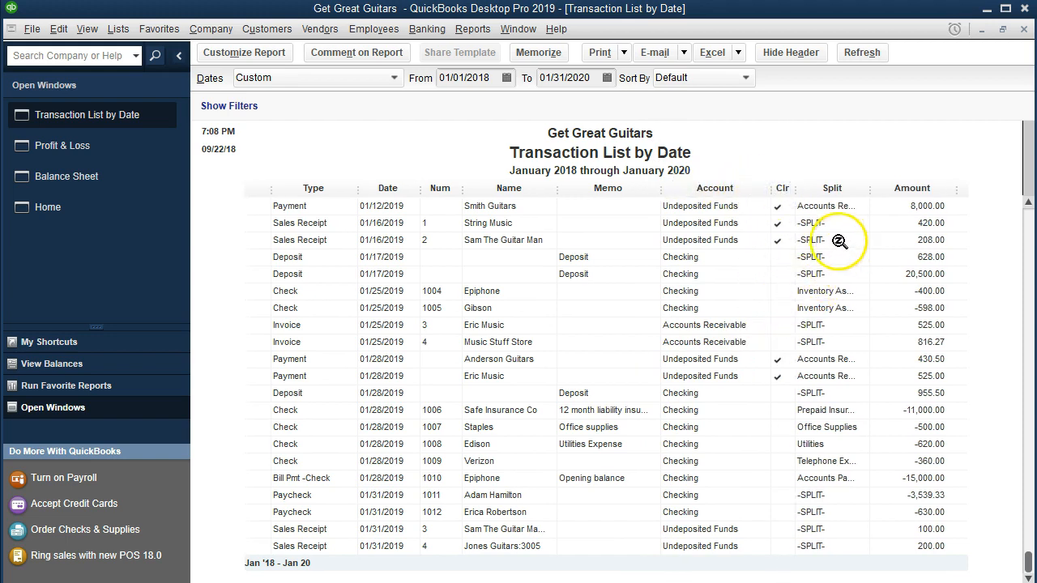
left_click_drag(871, 189, 887, 189)
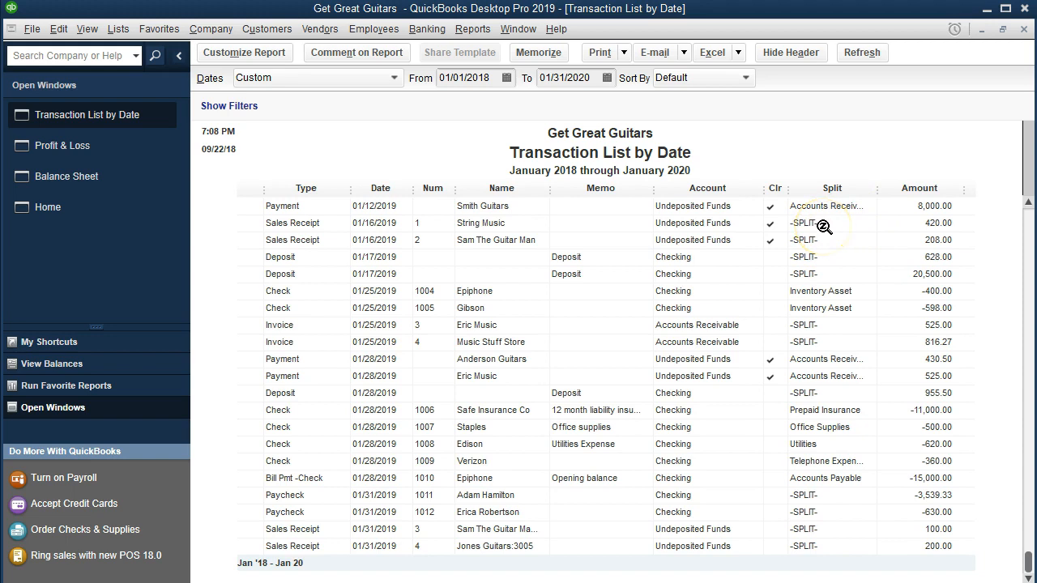
left_click(840, 207)
left_click(836, 408)
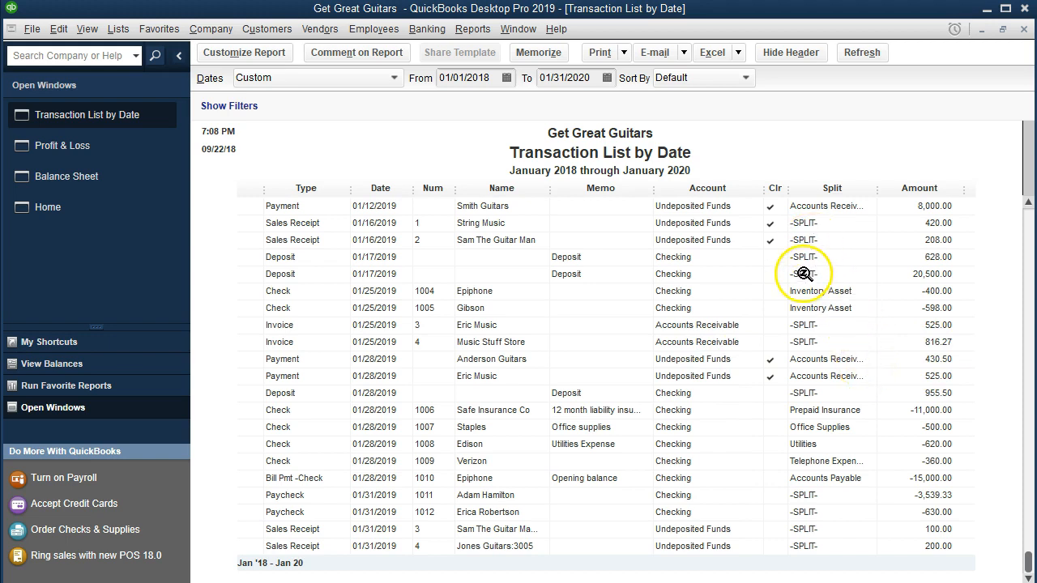
Export the transaction list as a new worksheet in the existing workbook Section 7 Reports.xlsx from the Reports > Section 7 folder.
left_click(738, 53)
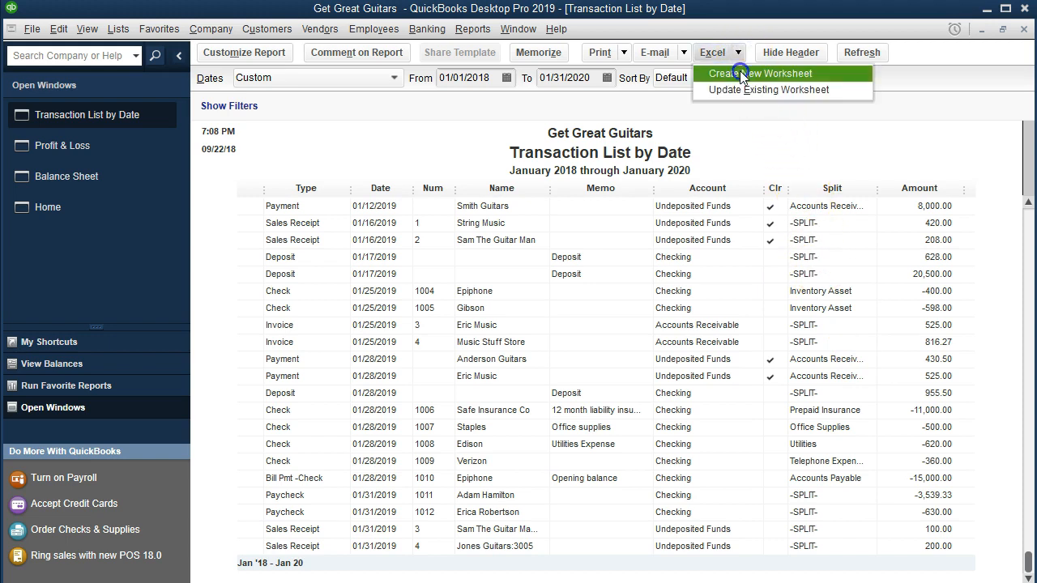
left_click(740, 75)
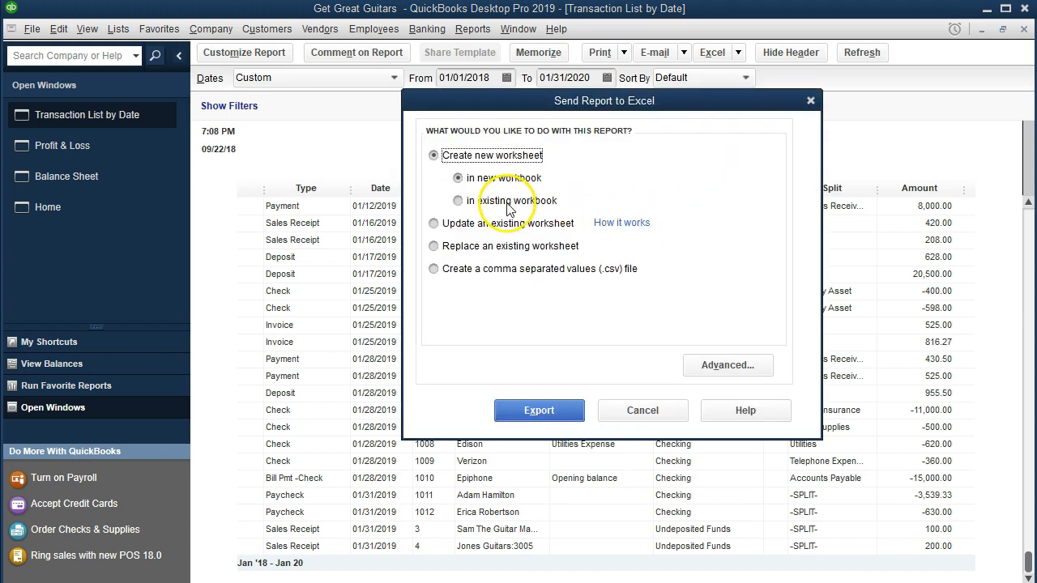
left_click(504, 202)
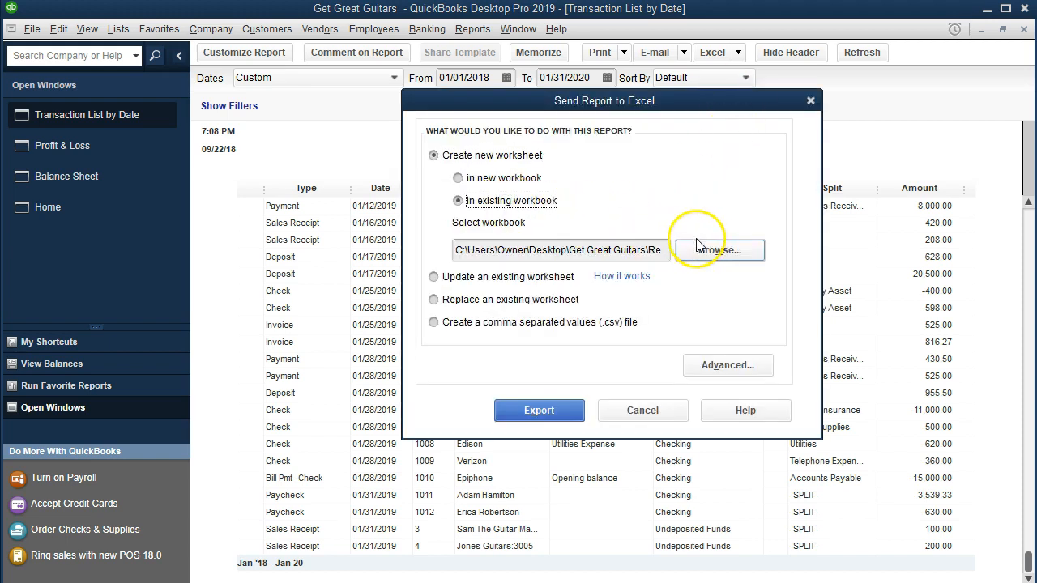
left_click(721, 252)
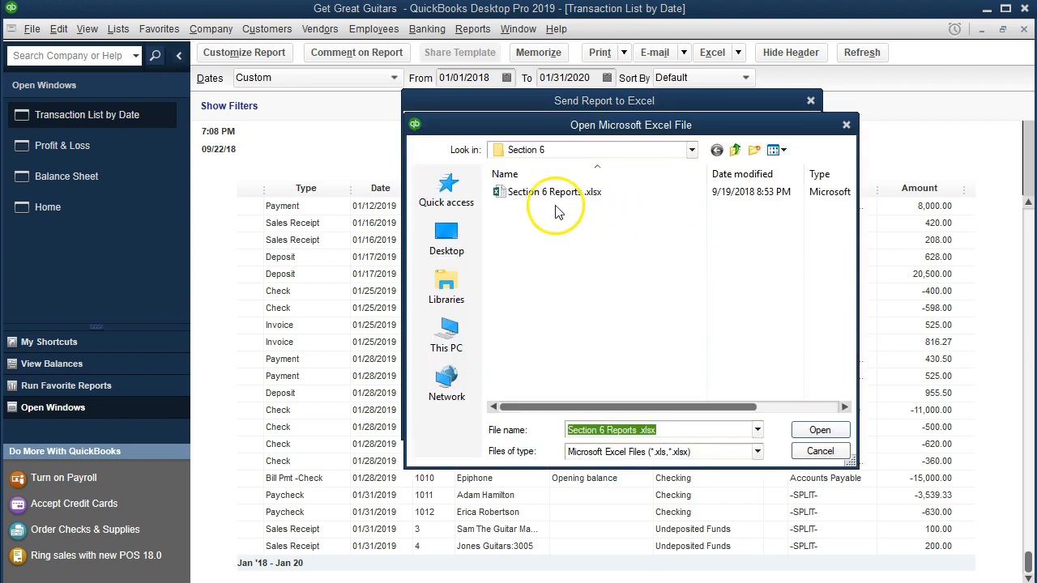
left_click(692, 150)
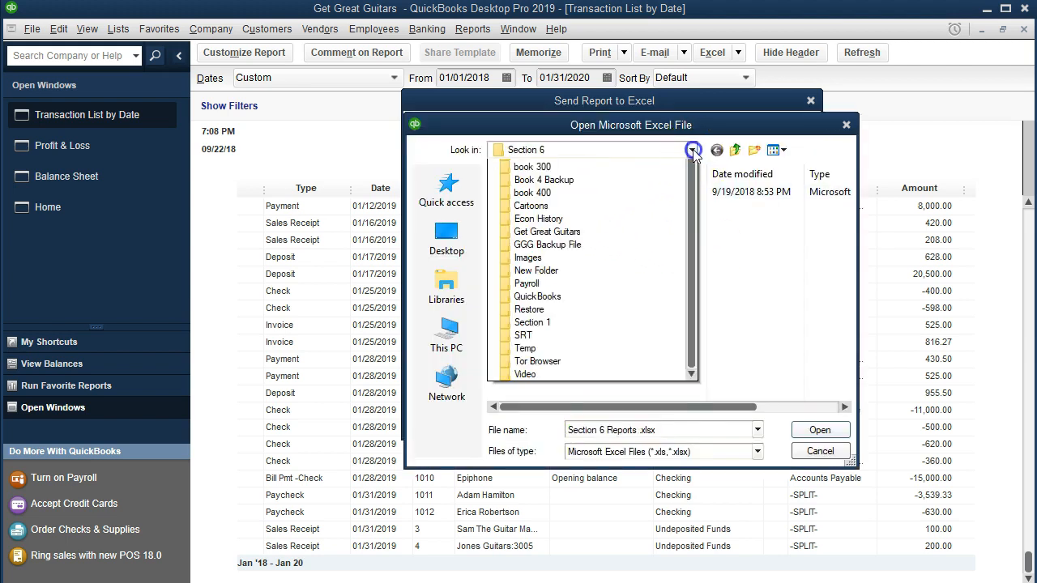
scroll(685, 188, "up", 3)
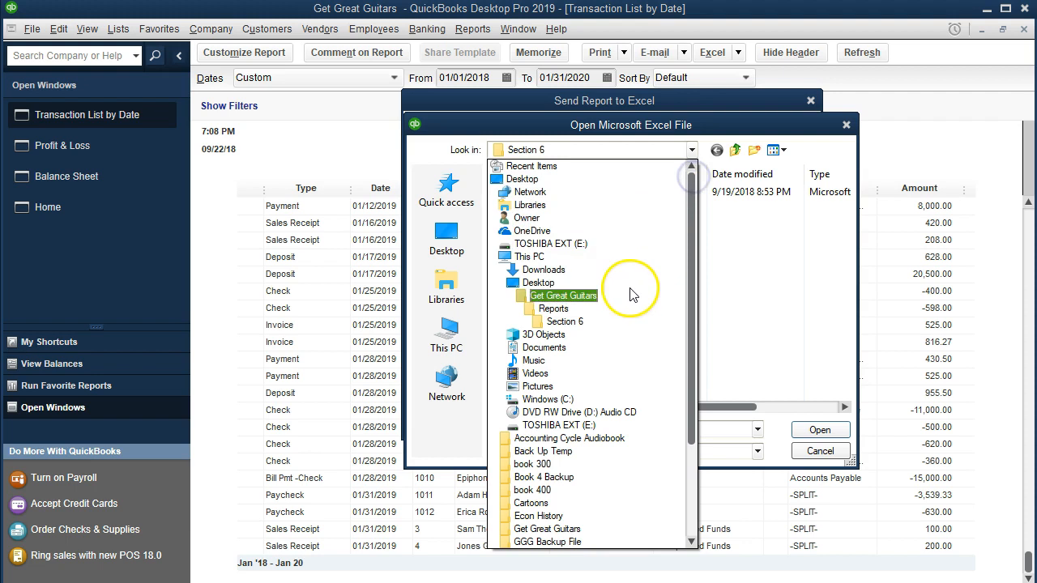
left_click(629, 313)
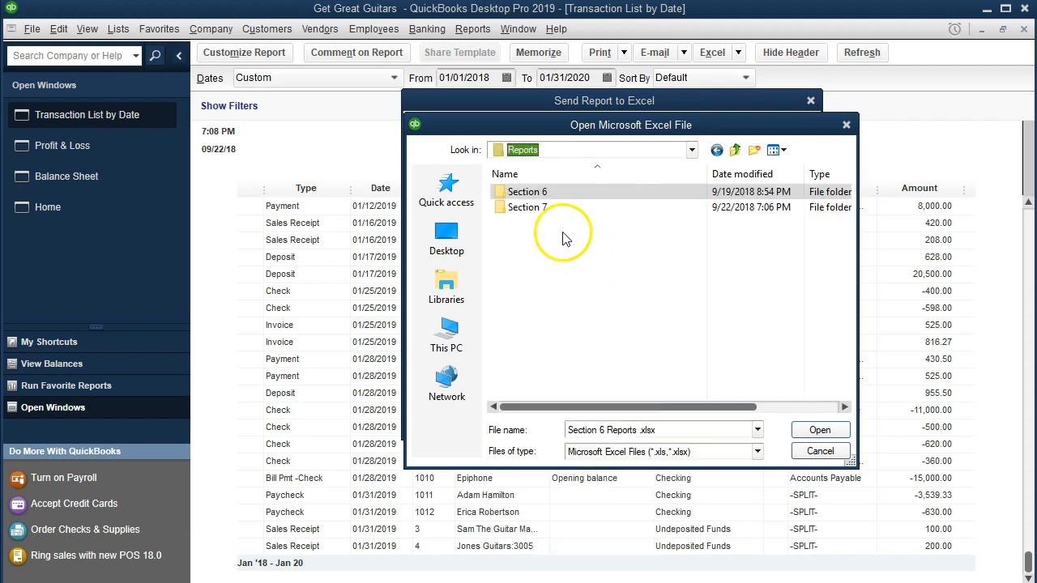
double_click(535, 210)
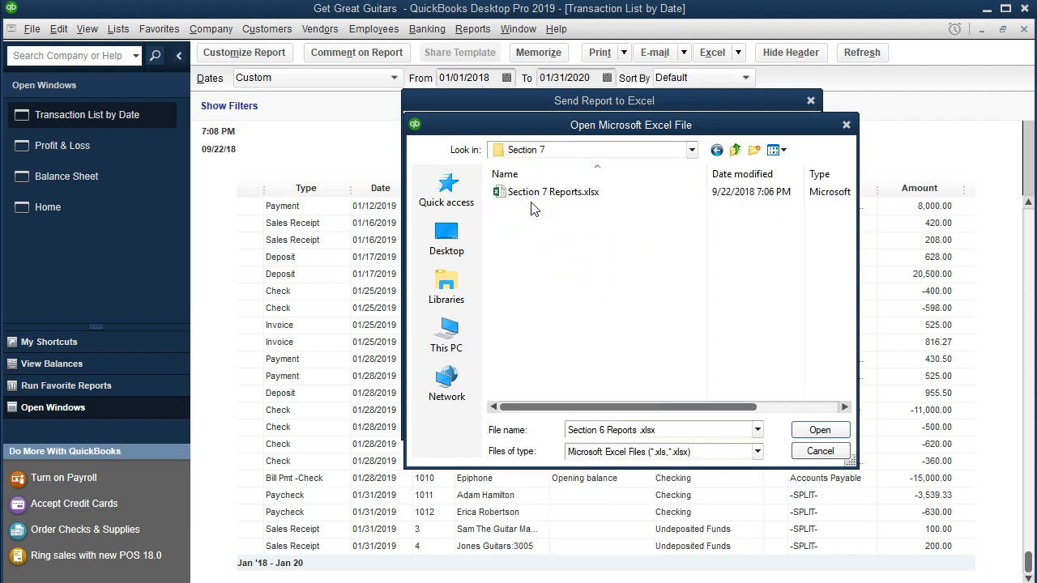
double_click(532, 201)
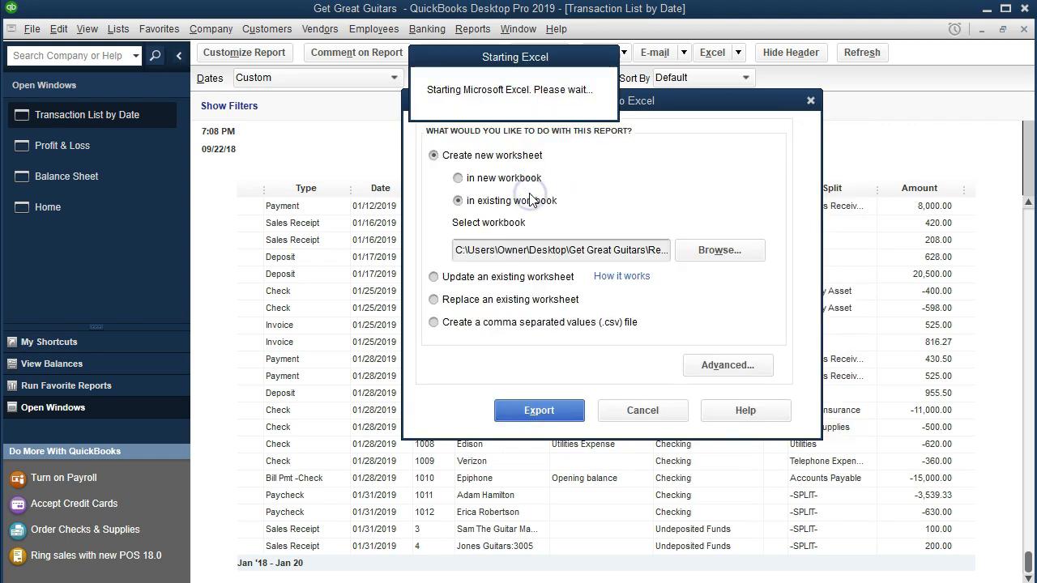
left_click(544, 410)
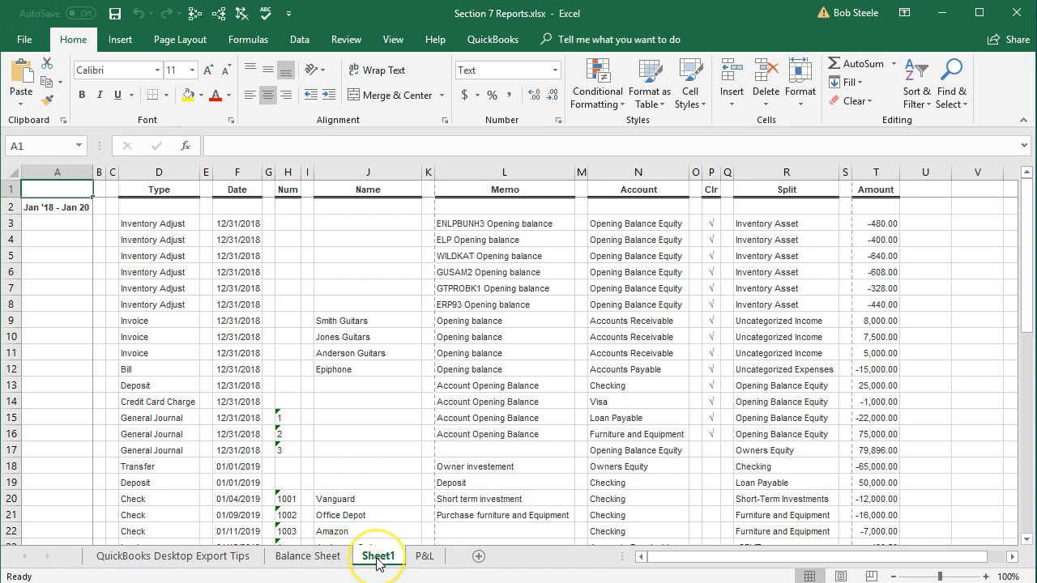
Move the exported Sheet1 after the P&L worksheet and rename it Trans Detail.
mouse_move(377, 565)
left_mouse_down()
mouse_move(474, 553)
mouse_move(418, 556)
mouse_move(441, 533)
left_mouse_up()
type("Trans Detail")
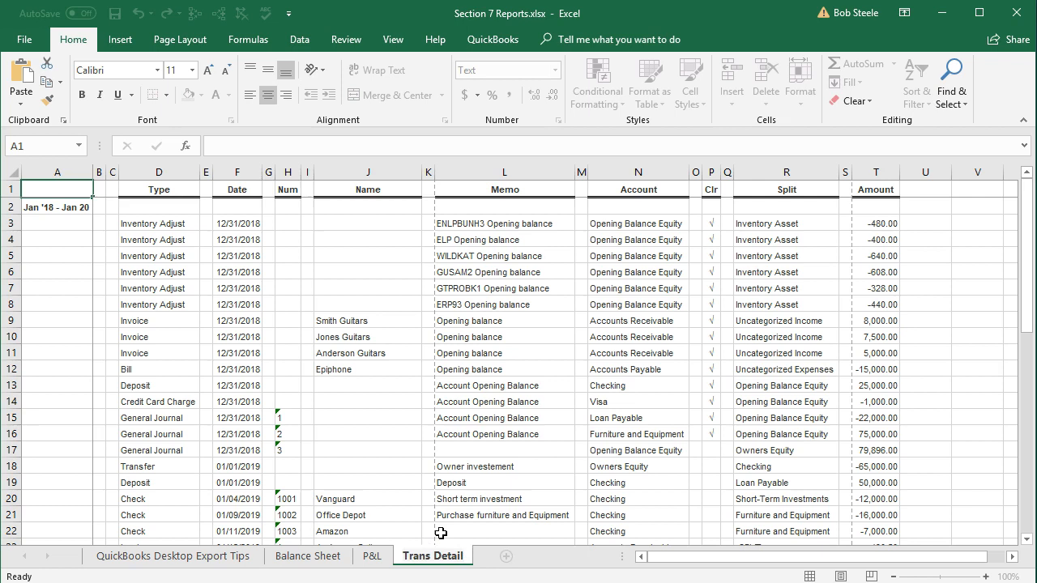
left_click(437, 515)
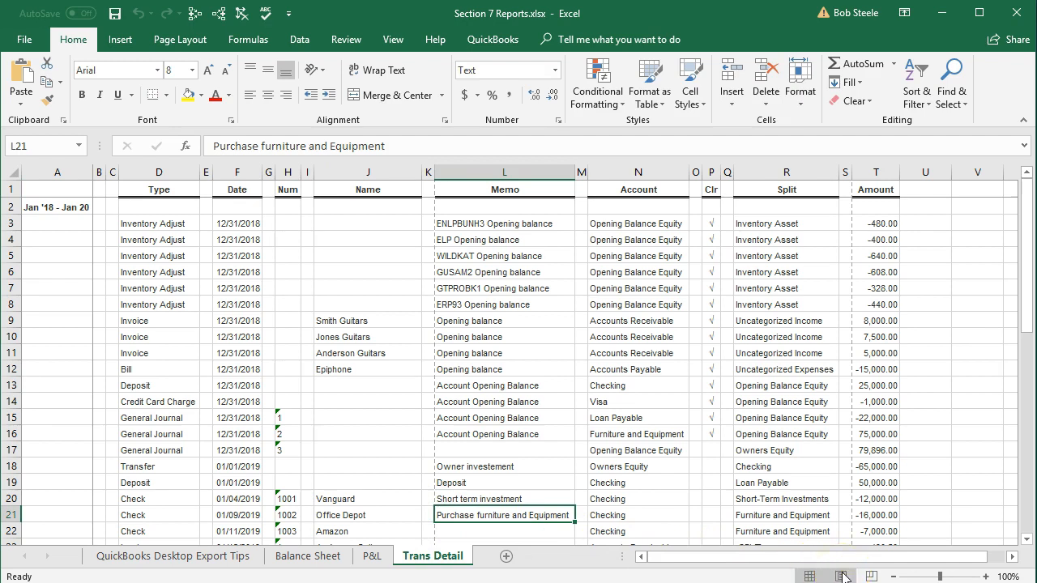
Check how the Trans Detail columns break across pages in Page Layout view, and return to Normal view.
left_click(843, 576)
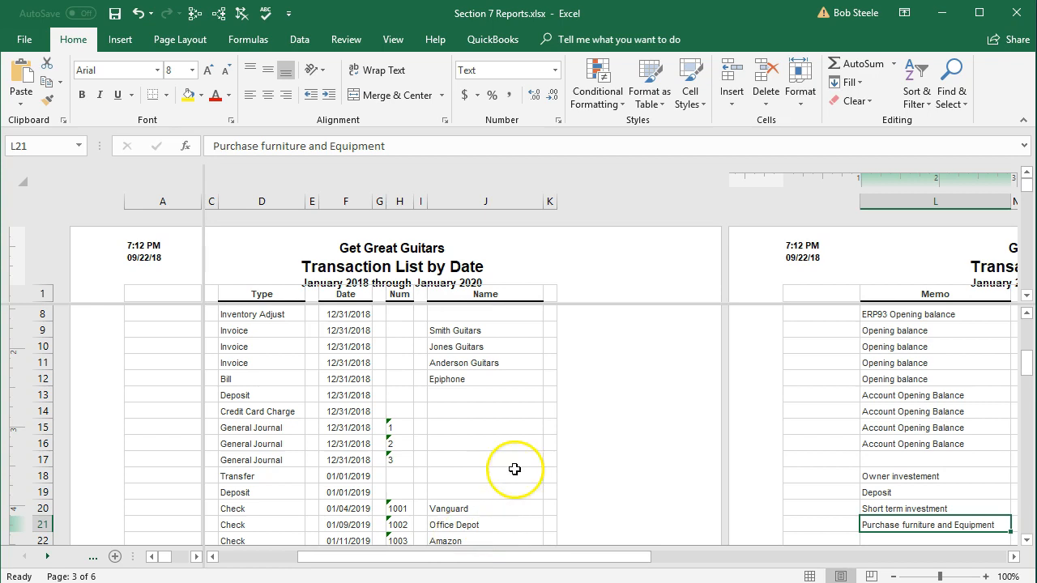
left_click_drag(641, 556, 568, 560)
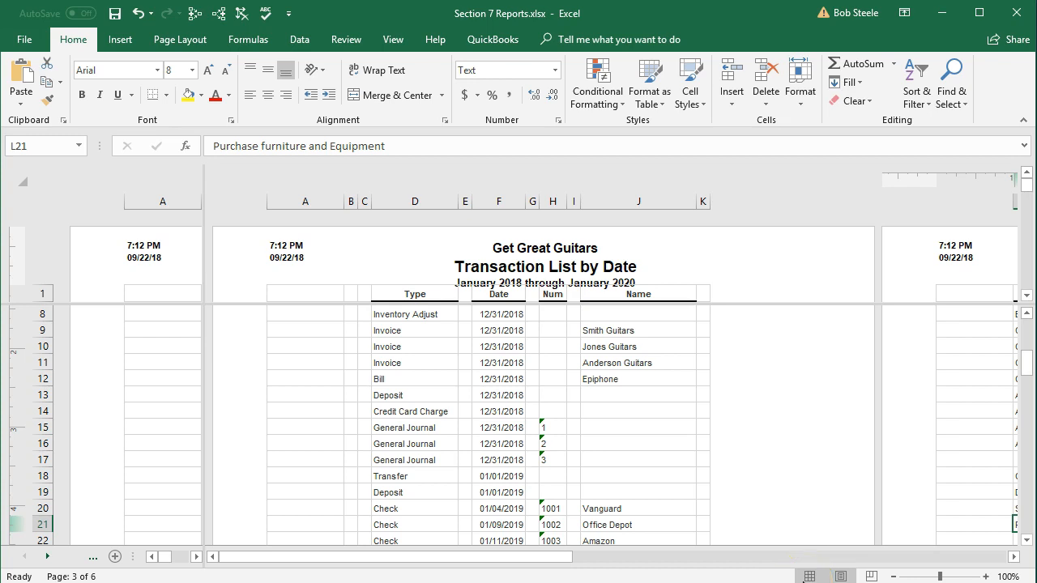
left_click(808, 576)
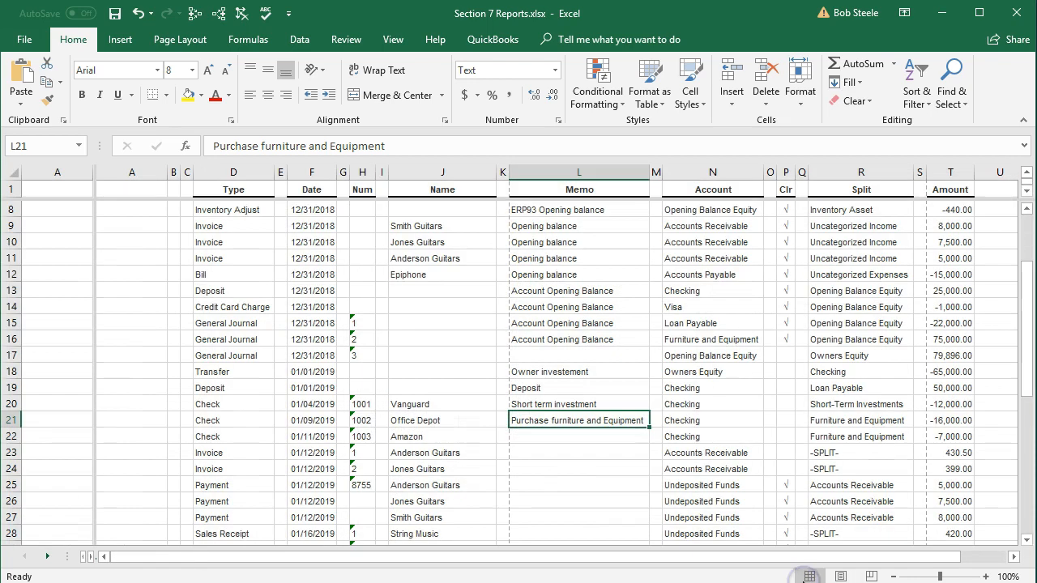
Remove the window split from the Trans Detail worksheet.
left_click(499, 302)
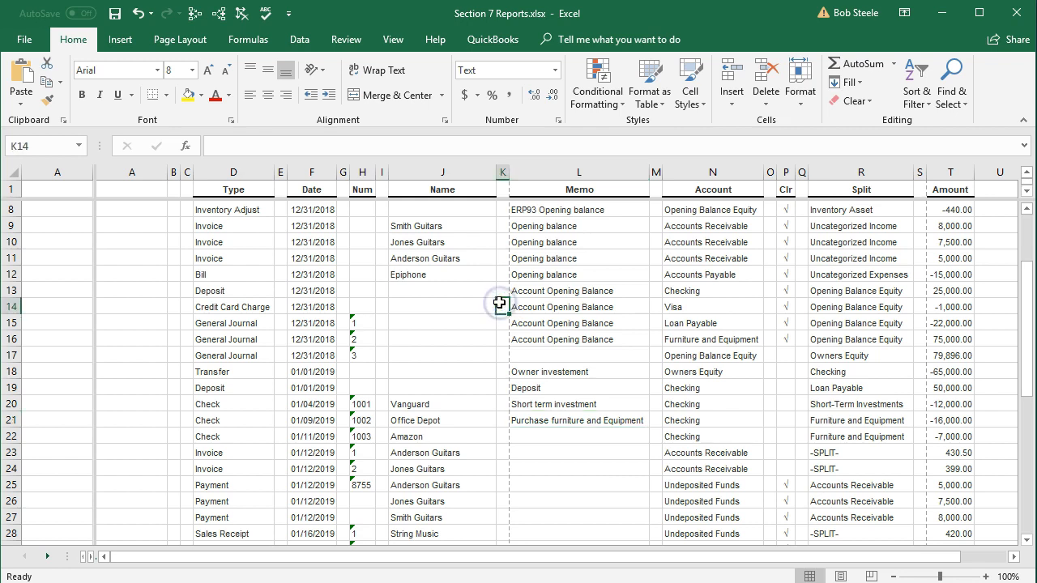
left_click(393, 40)
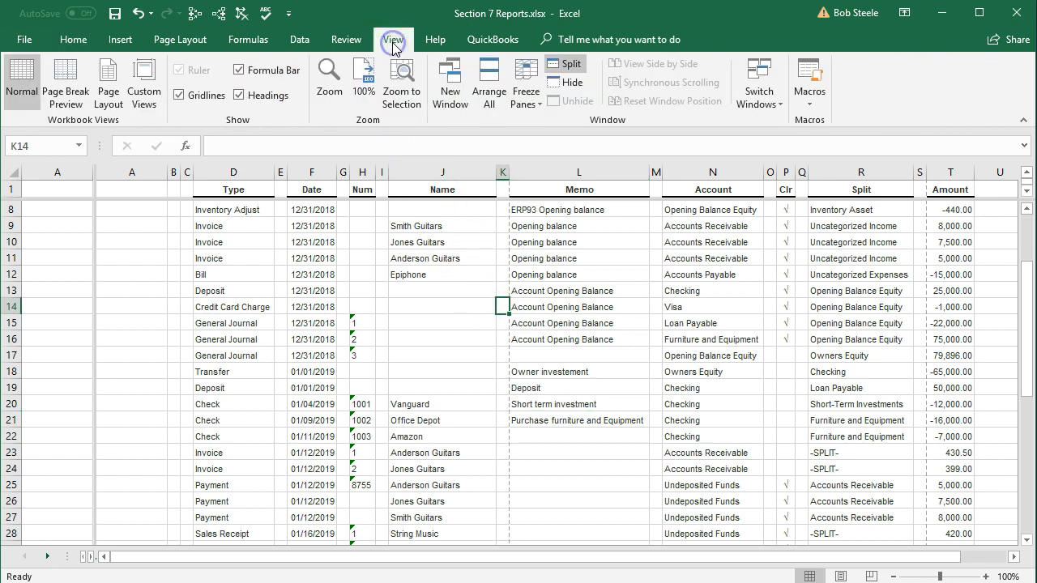
left_click(571, 65)
left_click_drag(721, 560, 695, 546)
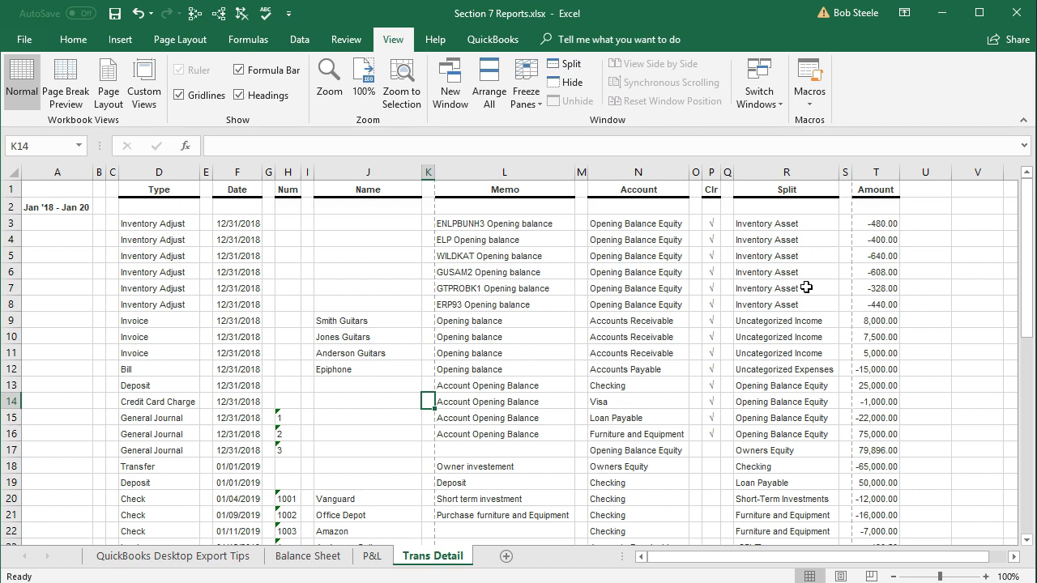
Set the Trans Detail worksheet's page orientation to Landscape.
left_click(194, 47)
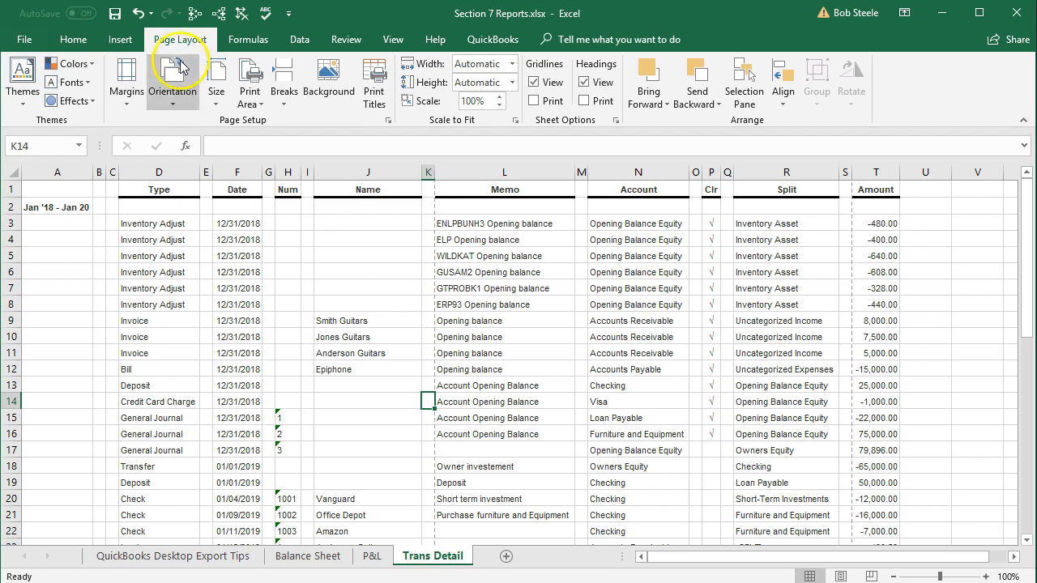
left_click(175, 84)
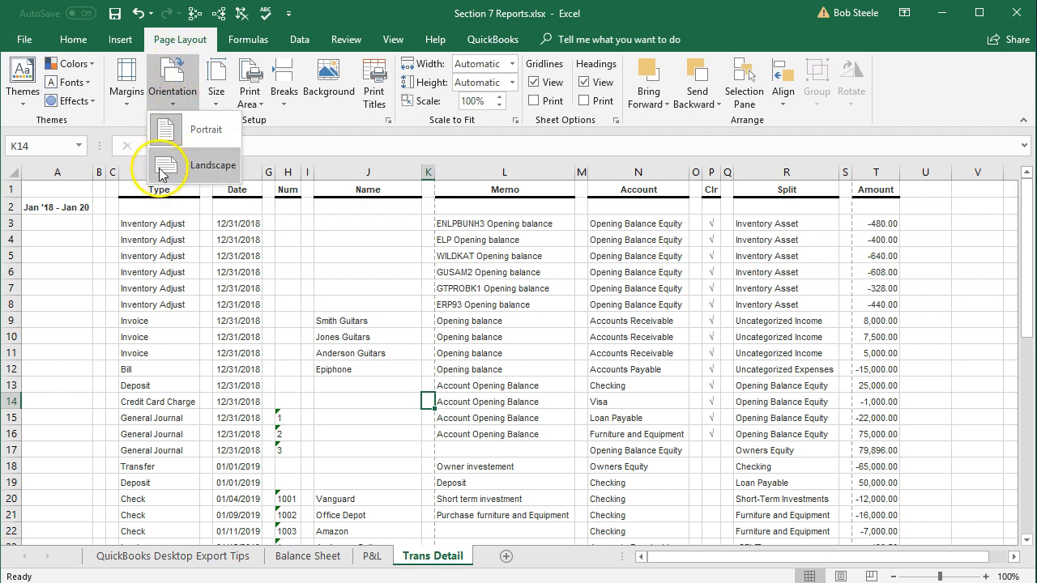
left_click(209, 166)
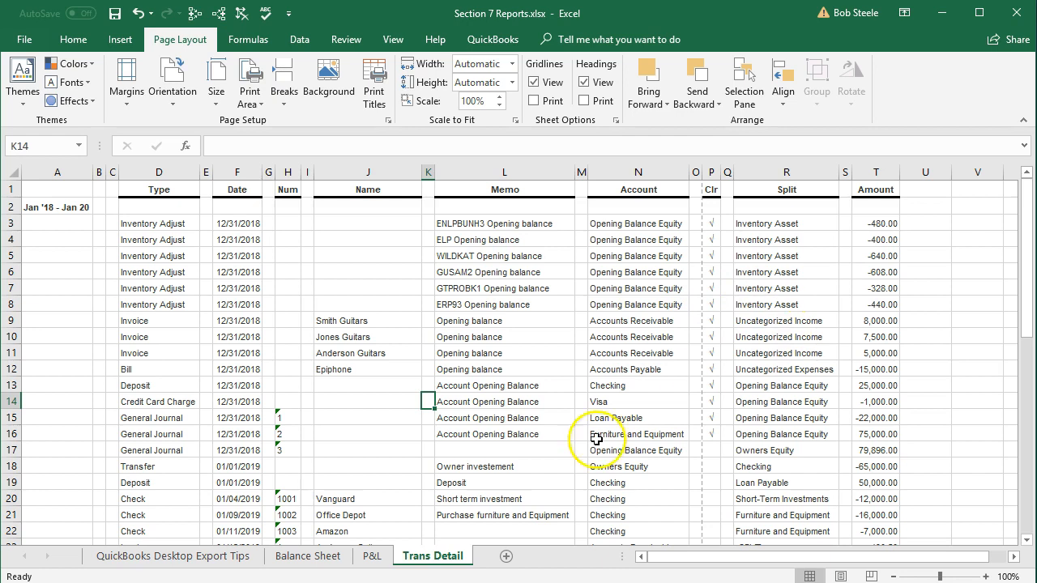
Try Fit Sheet on One Page for the Trans Detail printout, settle on Fit All Columns on One Page, and check the previewed pages.
left_click(24, 39)
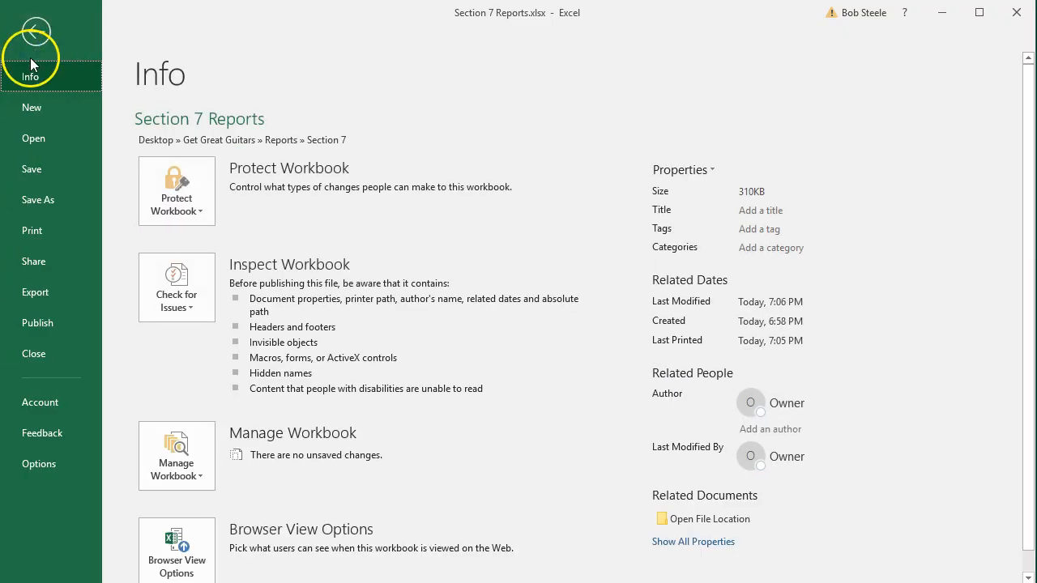
left_click(37, 233)
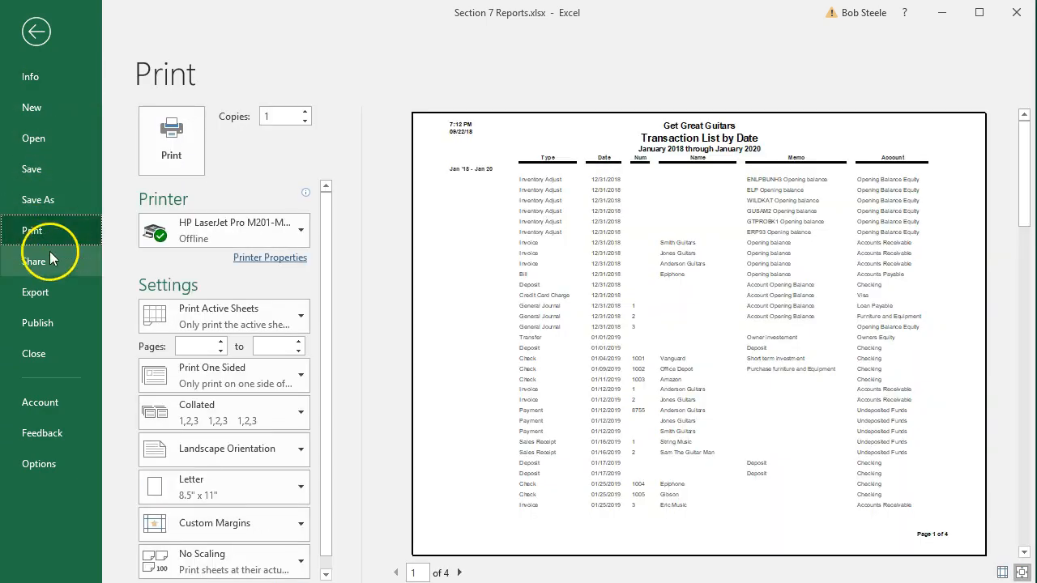
left_click(294, 561)
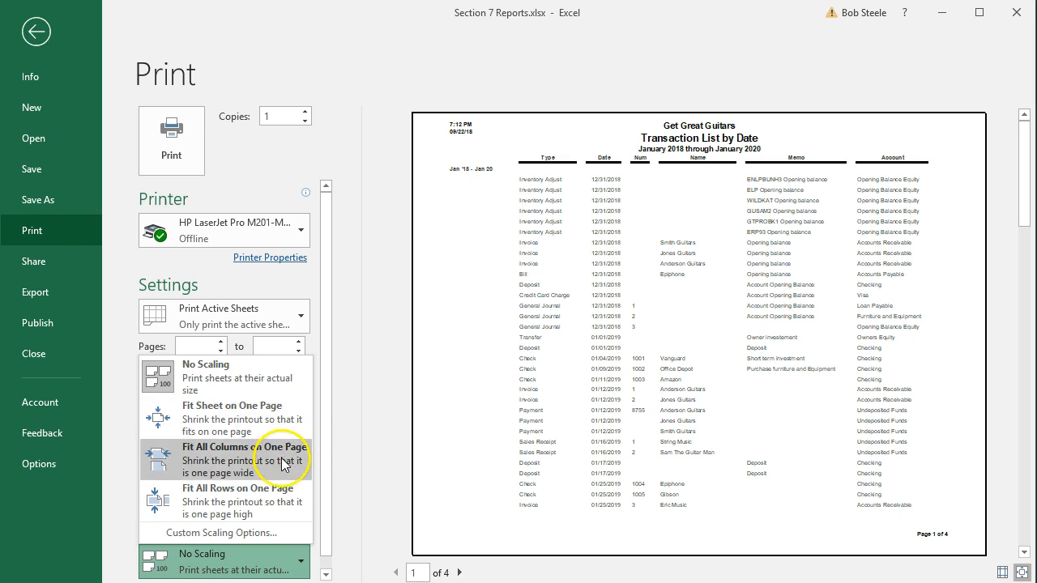
left_click(267, 422)
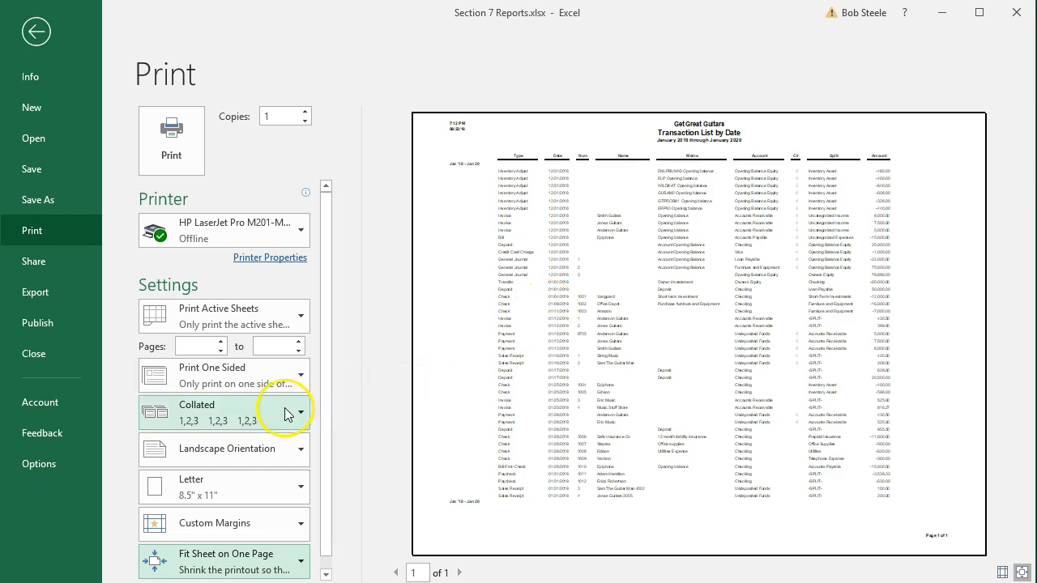
left_click(300, 562)
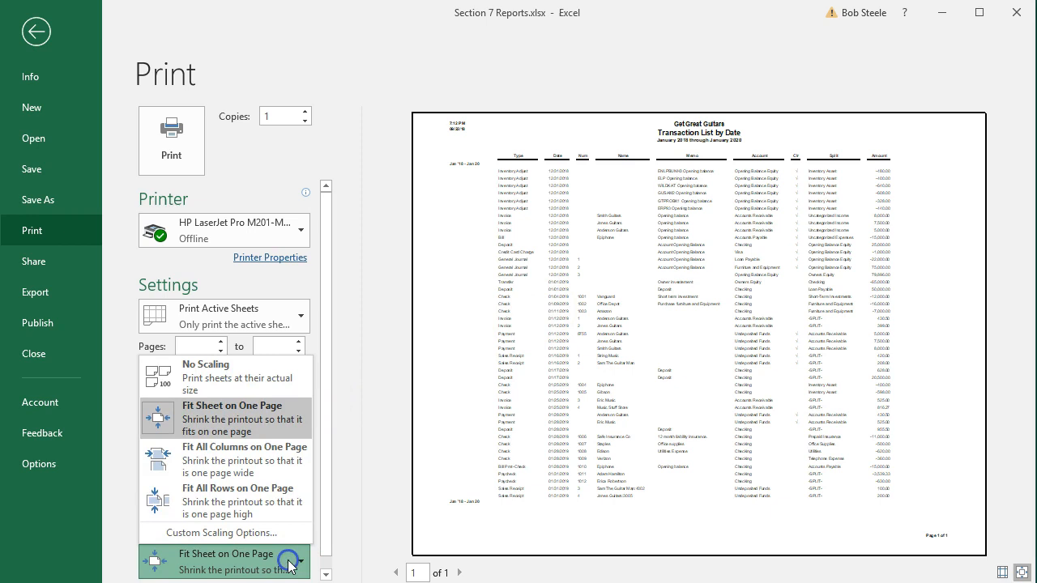
left_click(290, 460)
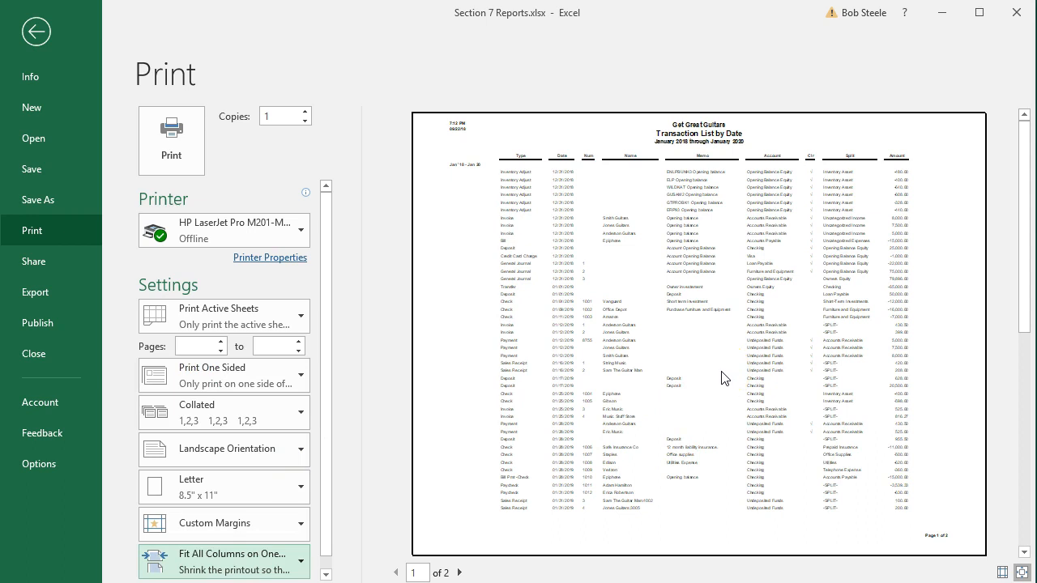
left_click(458, 574)
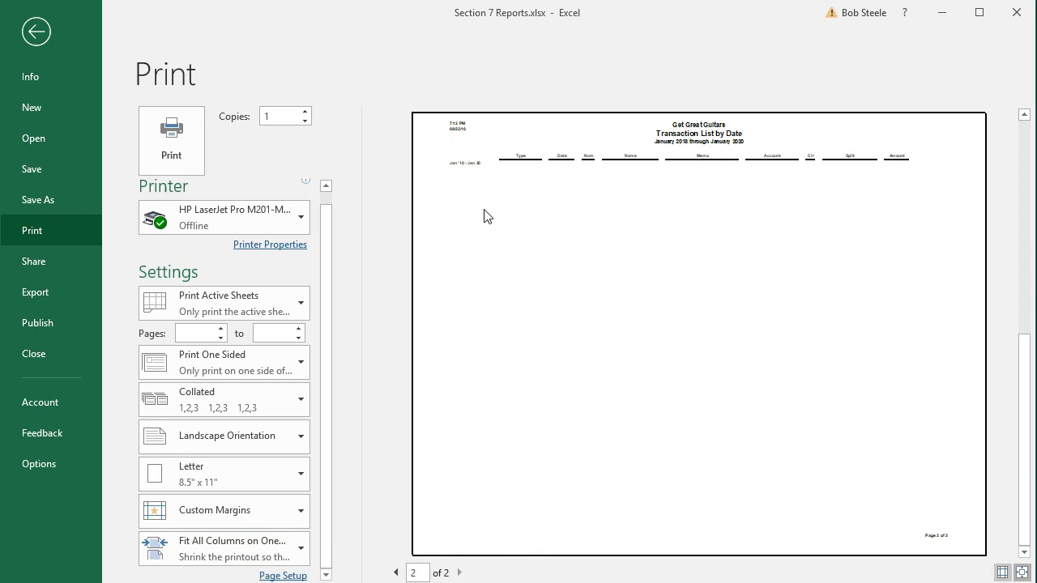
left_click(396, 573)
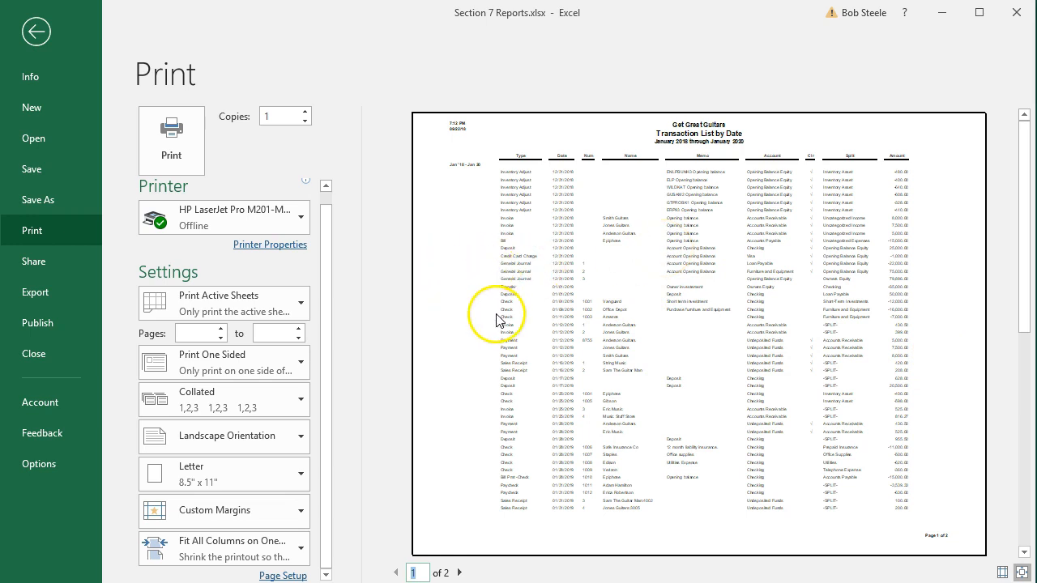
Switch the print scope to Print Entire Workbook and review the previewed pages of all worksheets.
left_click(300, 303)
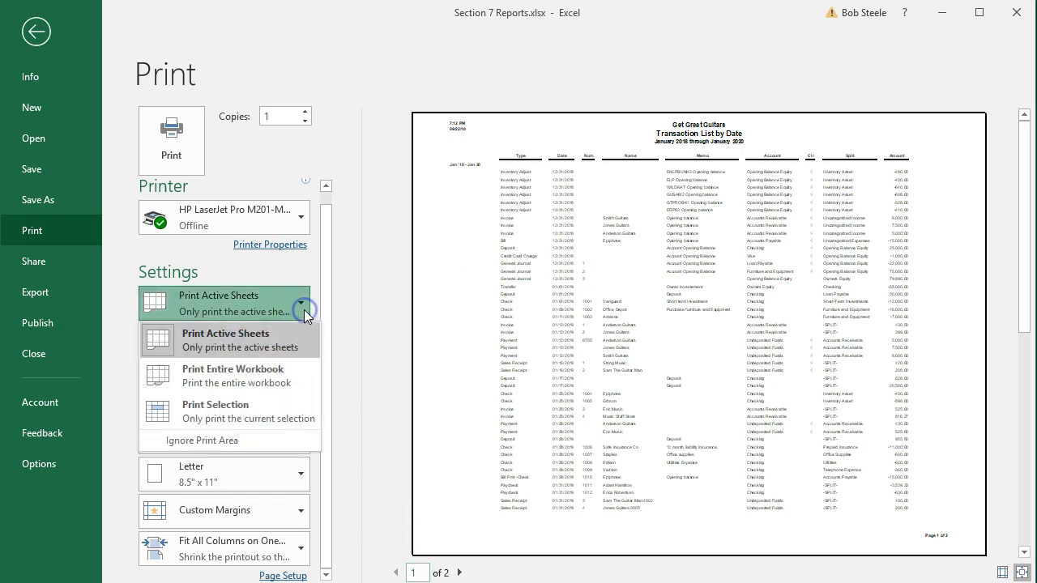
left_click(289, 378)
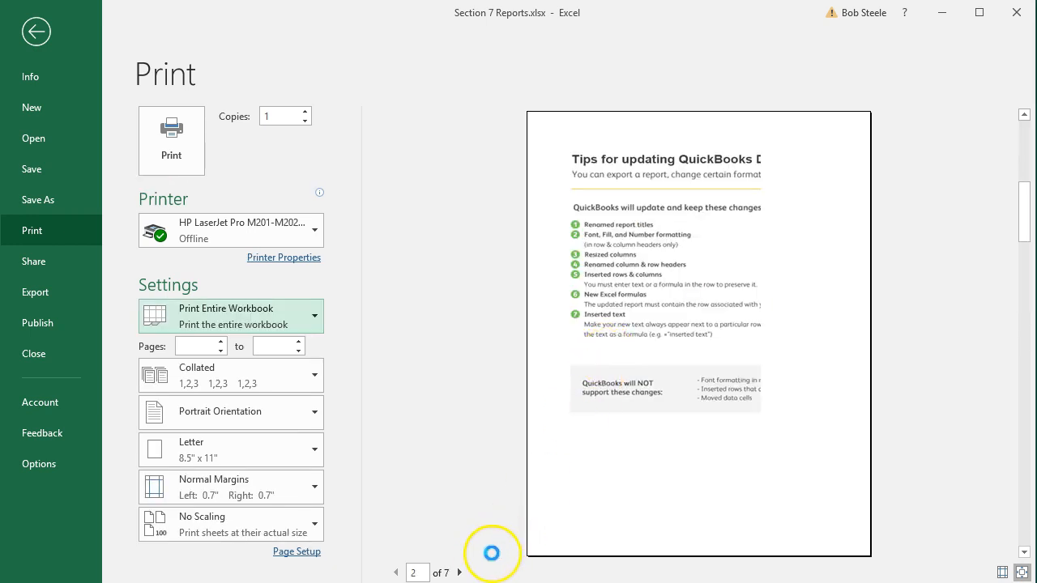
left_click(459, 573)
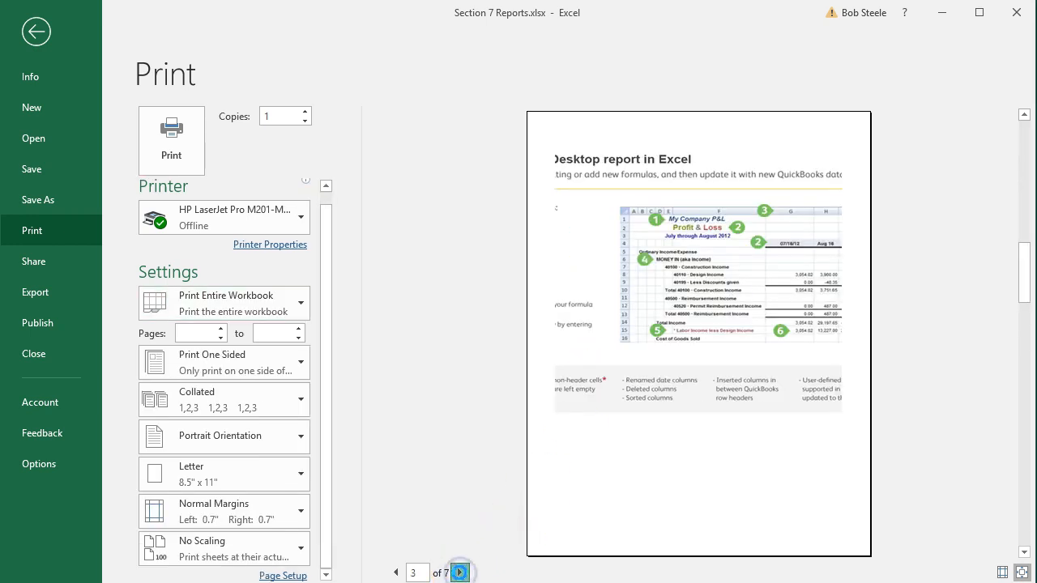
left_click(459, 573)
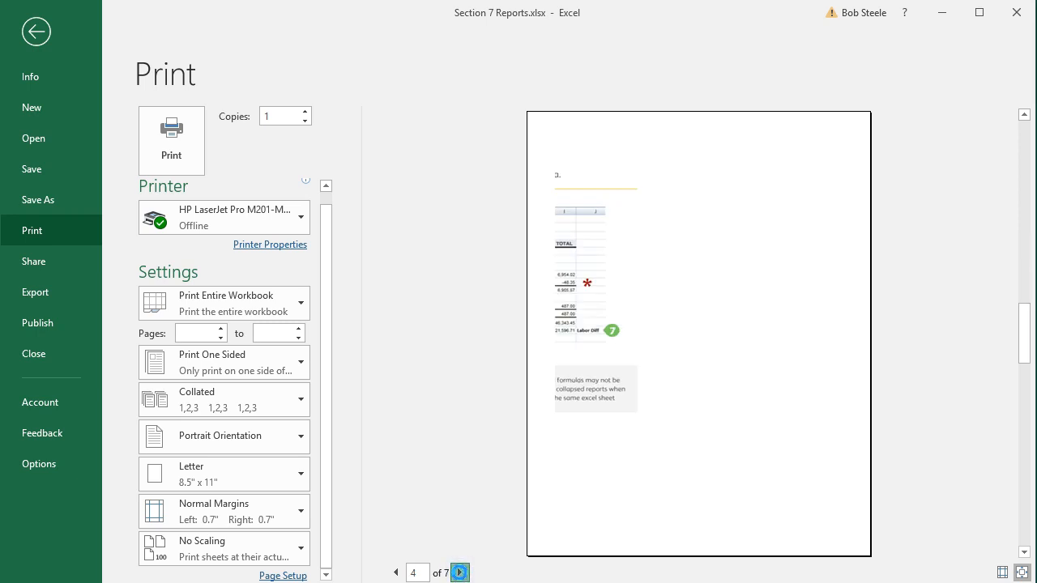
left_click(460, 573)
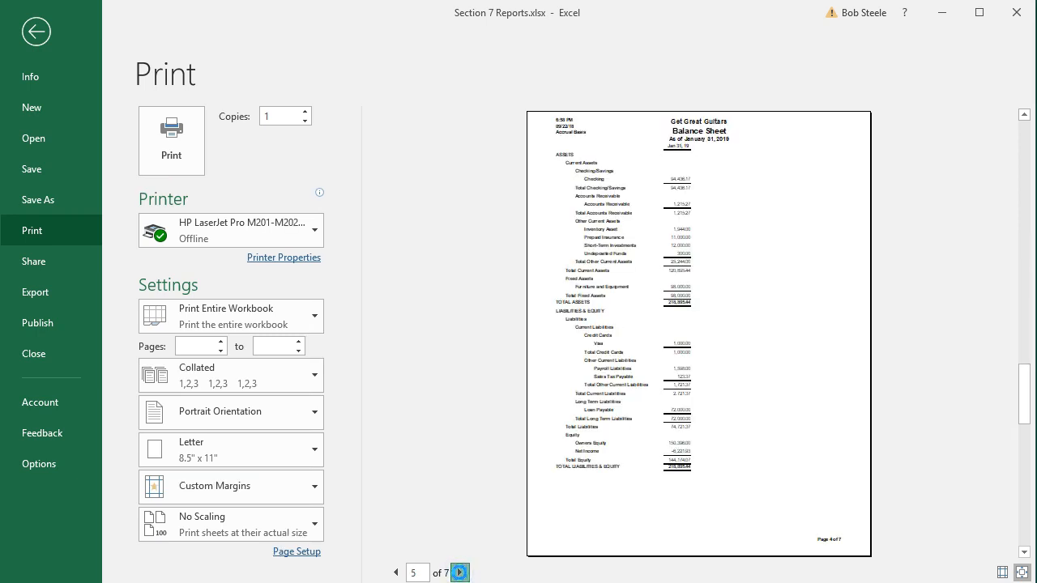
left_click(460, 573)
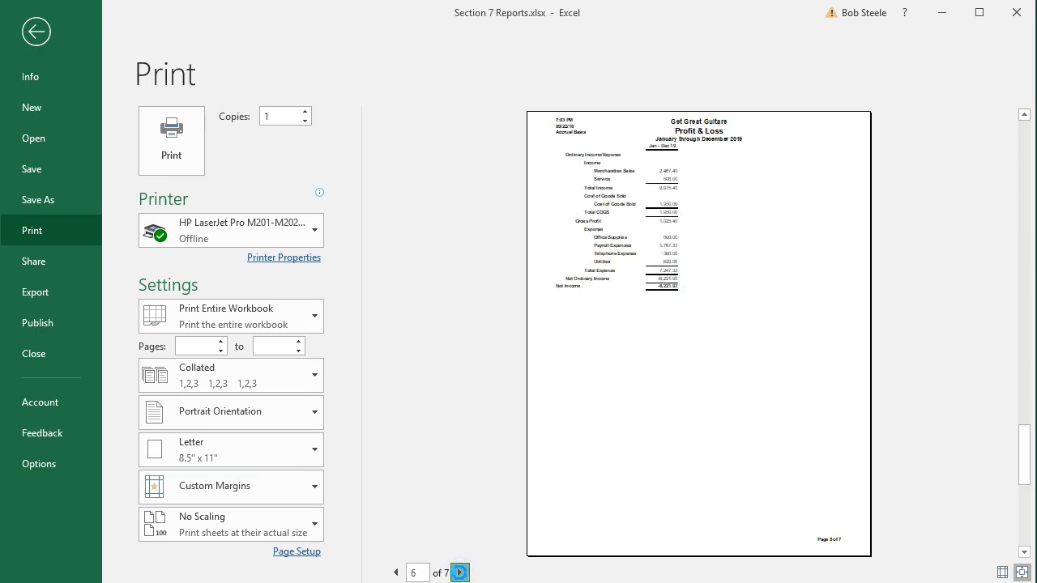
left_click(460, 573)
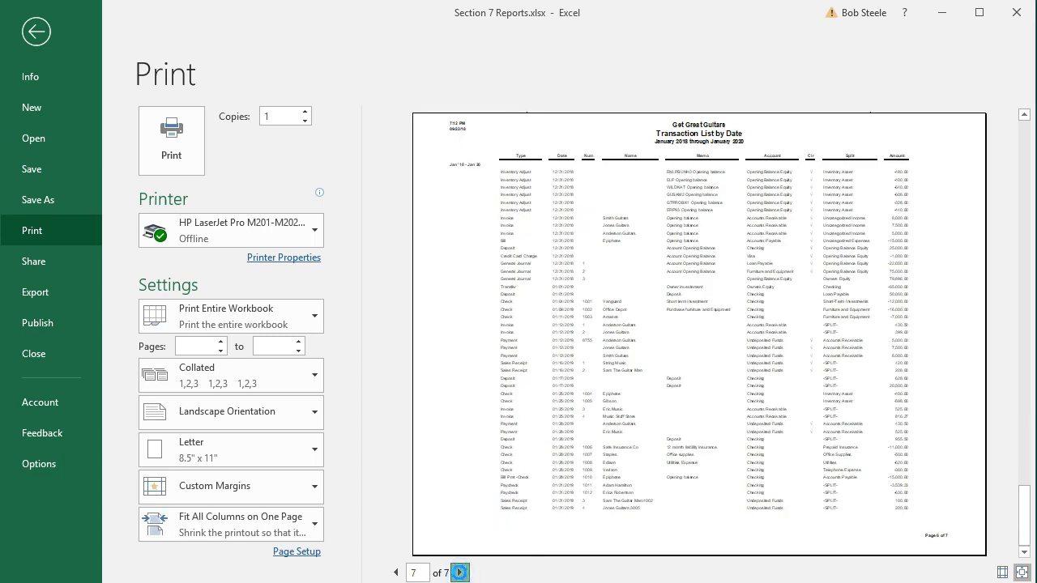
left_click(459, 573)
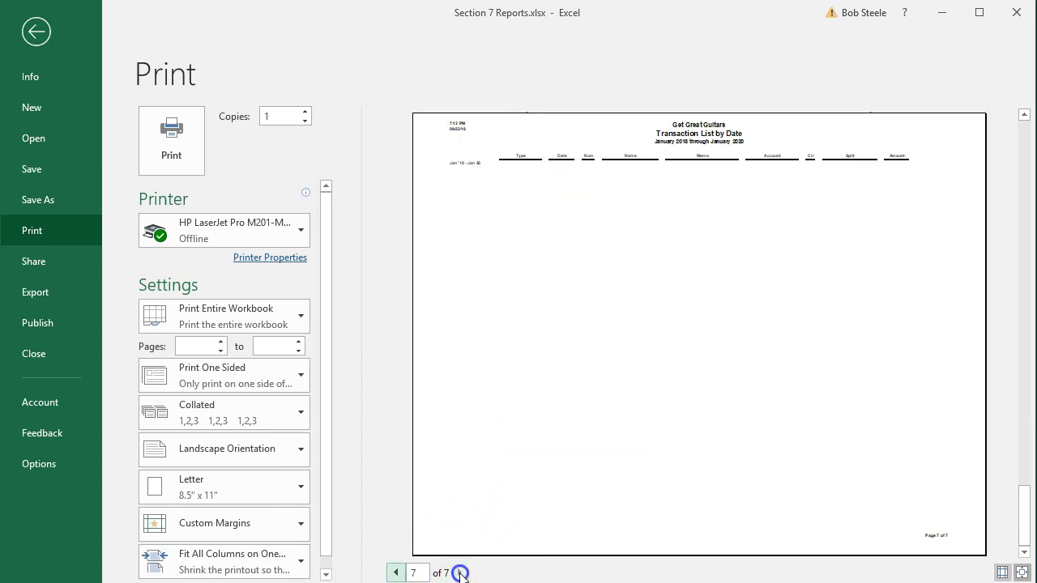
left_click(397, 573)
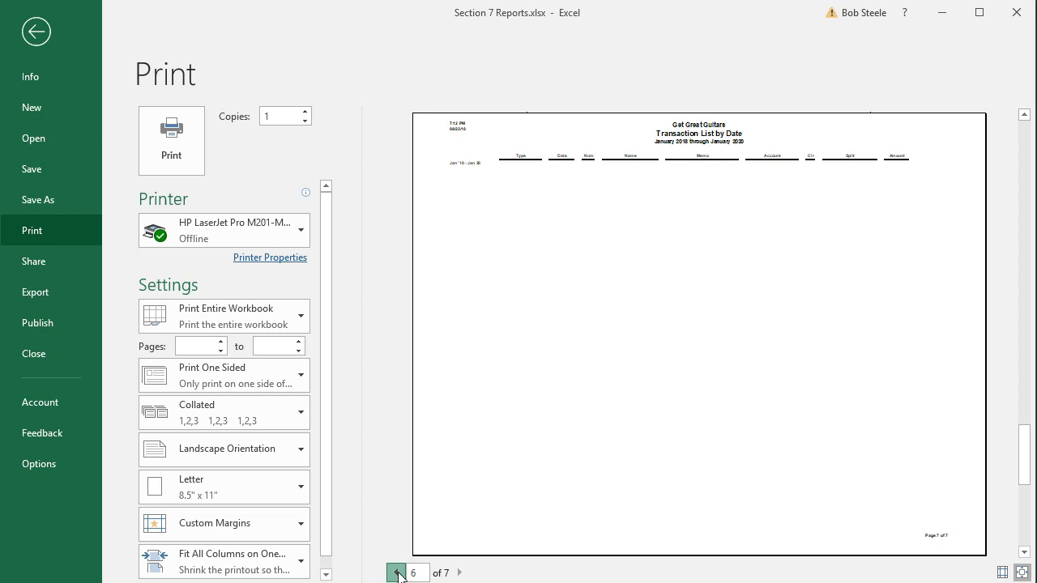
left_click(397, 573)
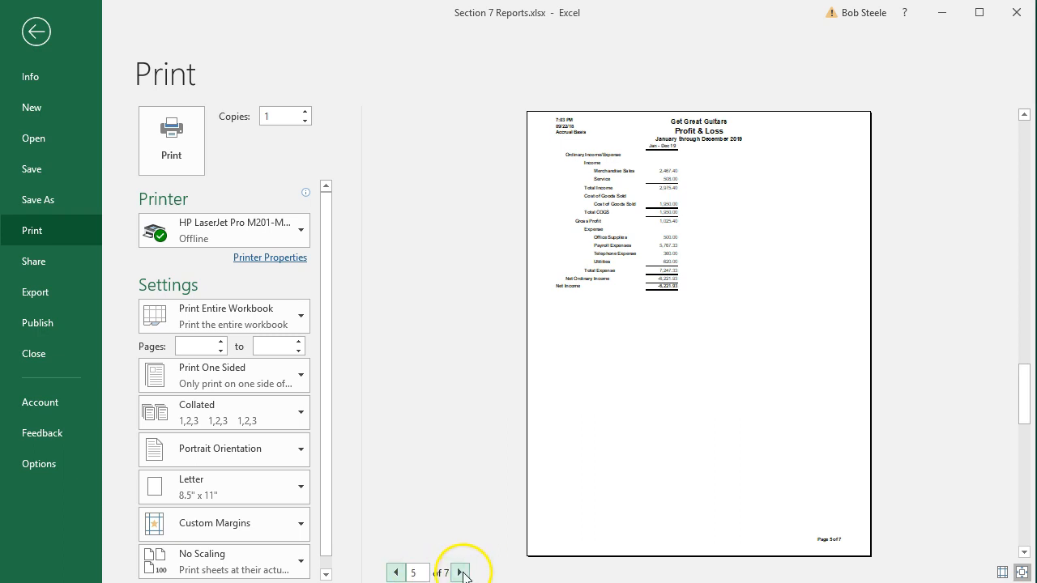
left_click(459, 573)
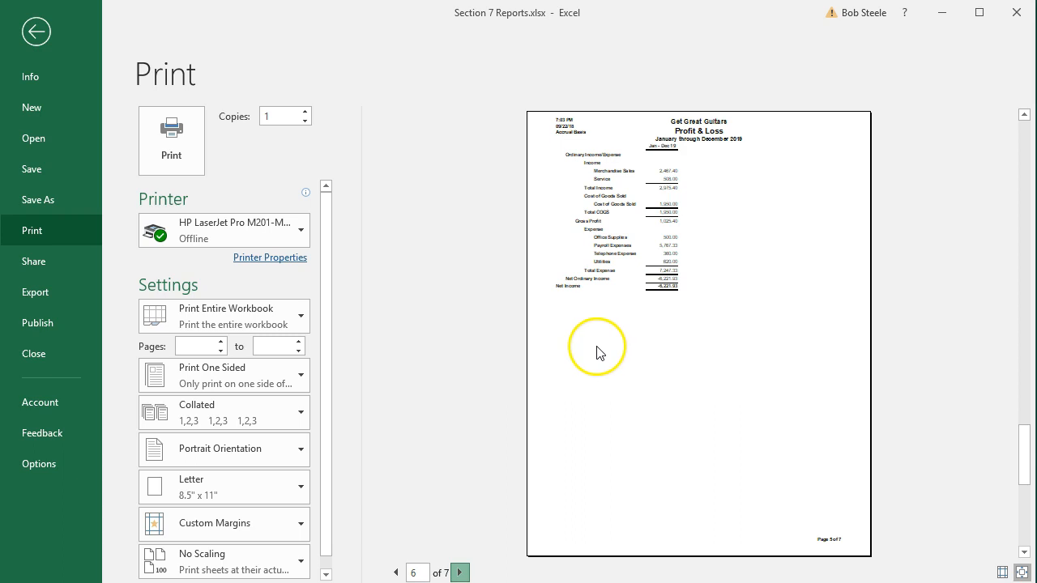
Set the Trans Detail printout to No Scaling and return to the worksheet.
left_click(300, 567)
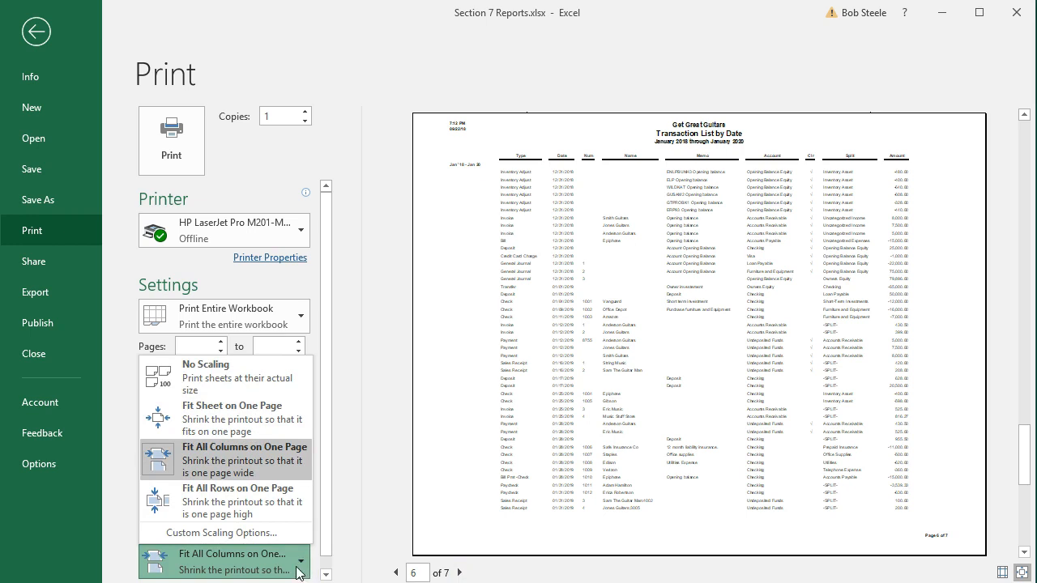
left_click(250, 386)
left_click(36, 34)
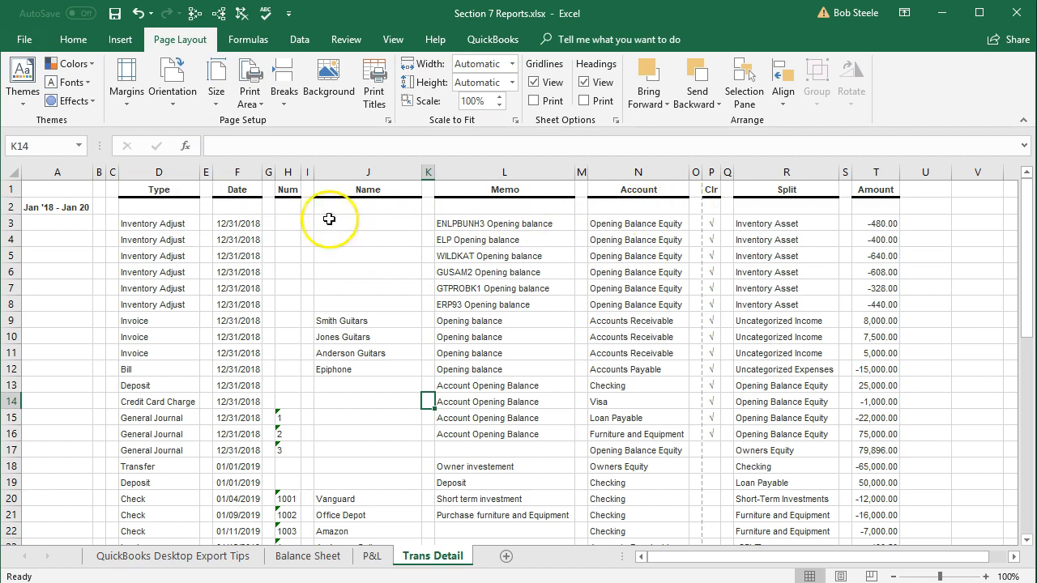
Examine the contents of column A down the Trans Detail sheet and its place in Page Layout view, and return to Normal view.
left_click(73, 240)
scroll(61, 284, "down", 4)
scroll(61, 284, "up", 4)
scroll(57, 284, "down", 6)
scroll(57, 285, "up", 6)
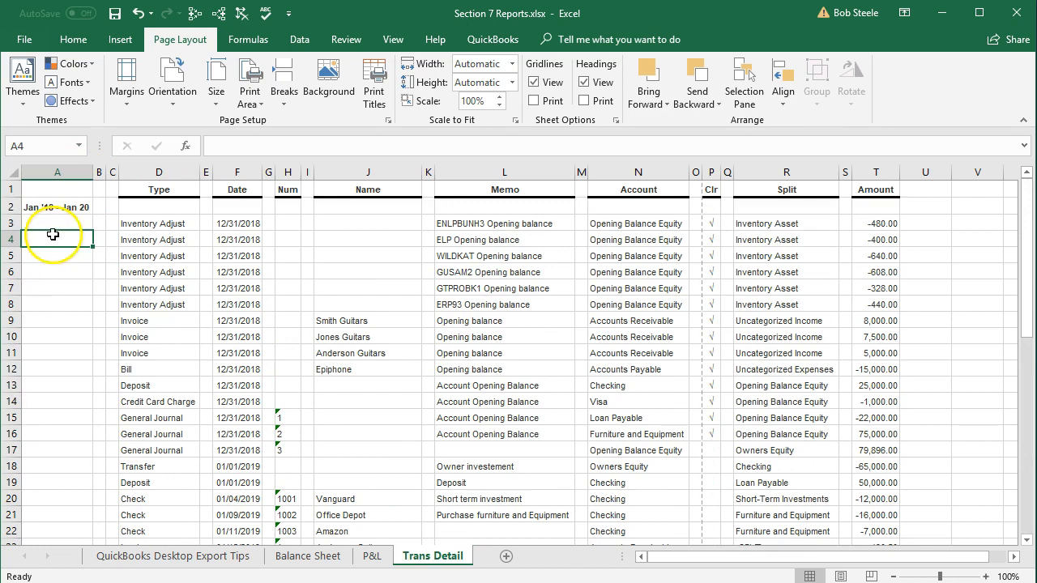
left_click(68, 172)
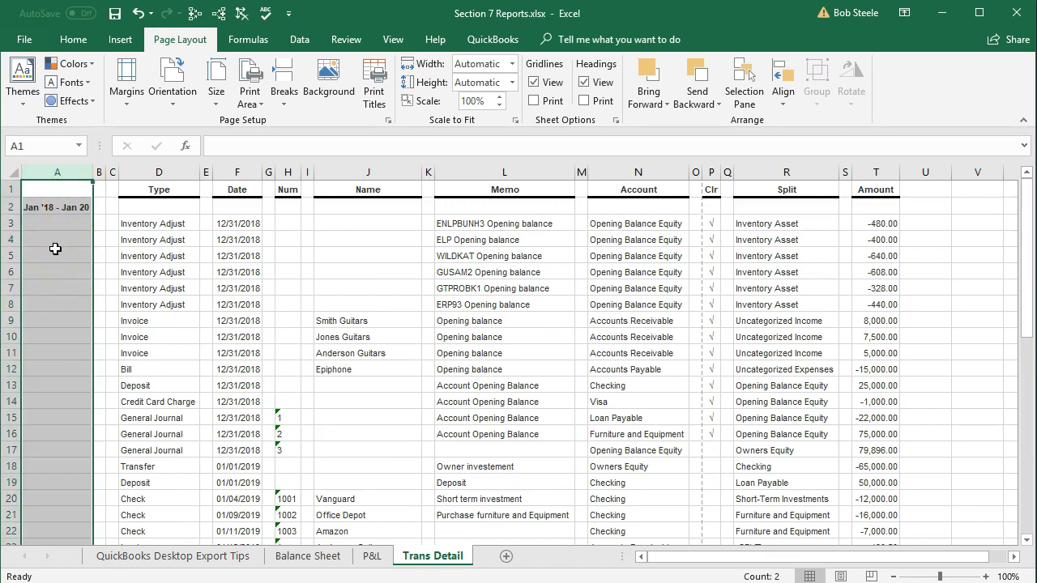
left_click(843, 576)
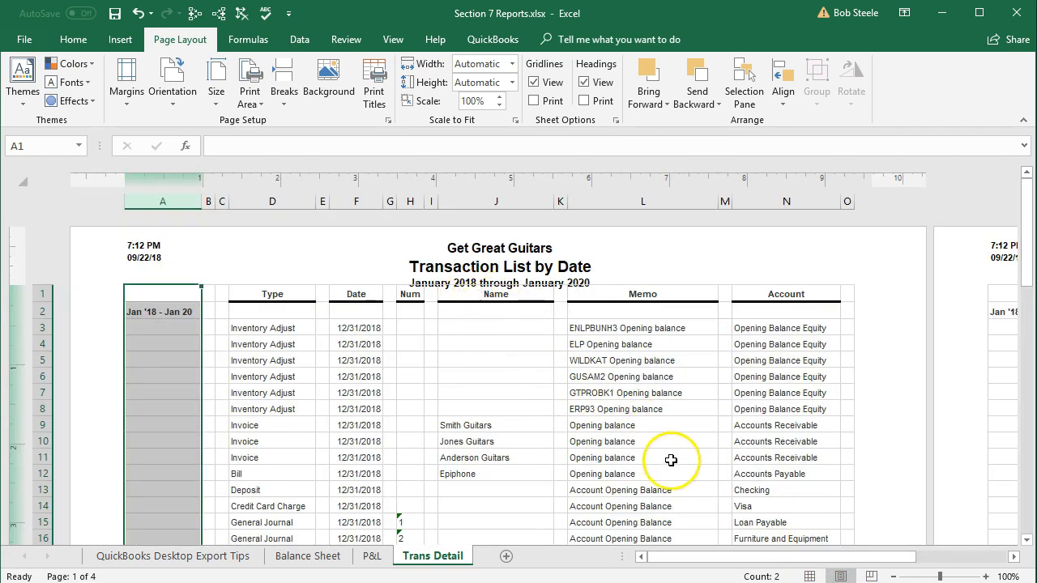
left_click(810, 576)
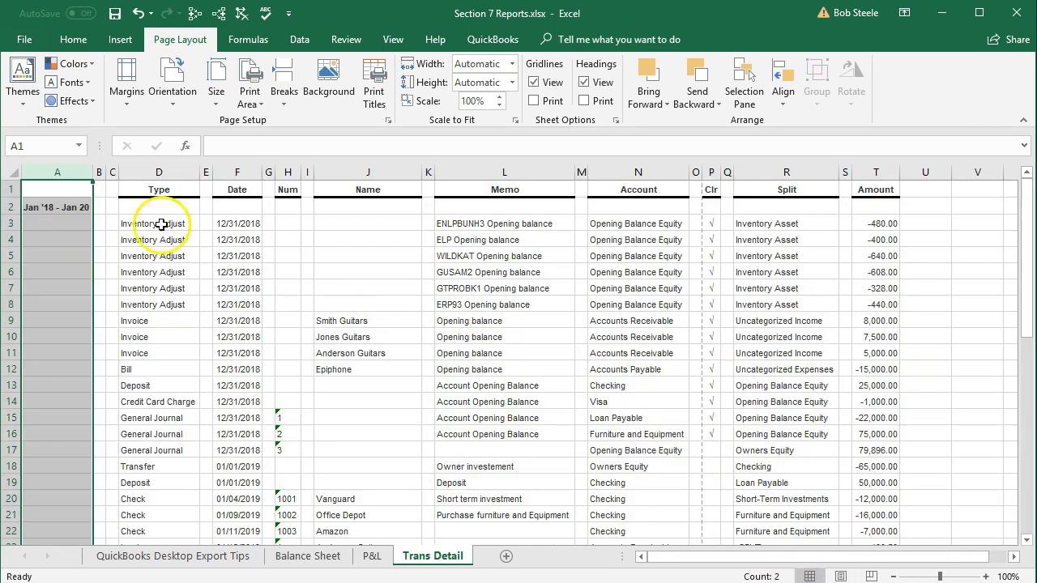
Delete columns A through C, before the Type column, from the Trans Detail worksheet.
left_click_drag(77, 172, 111, 173)
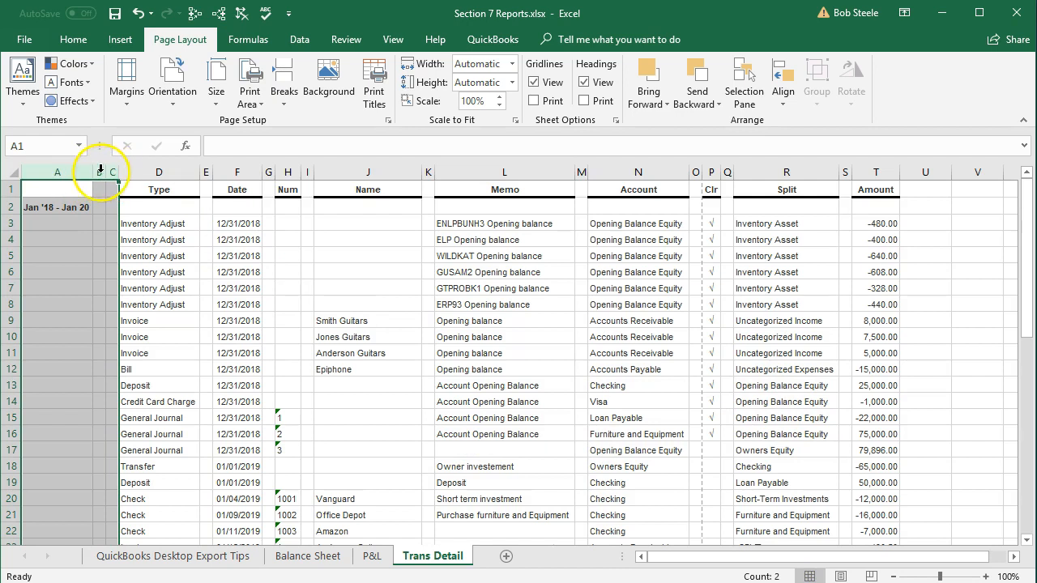
right_click(45, 245)
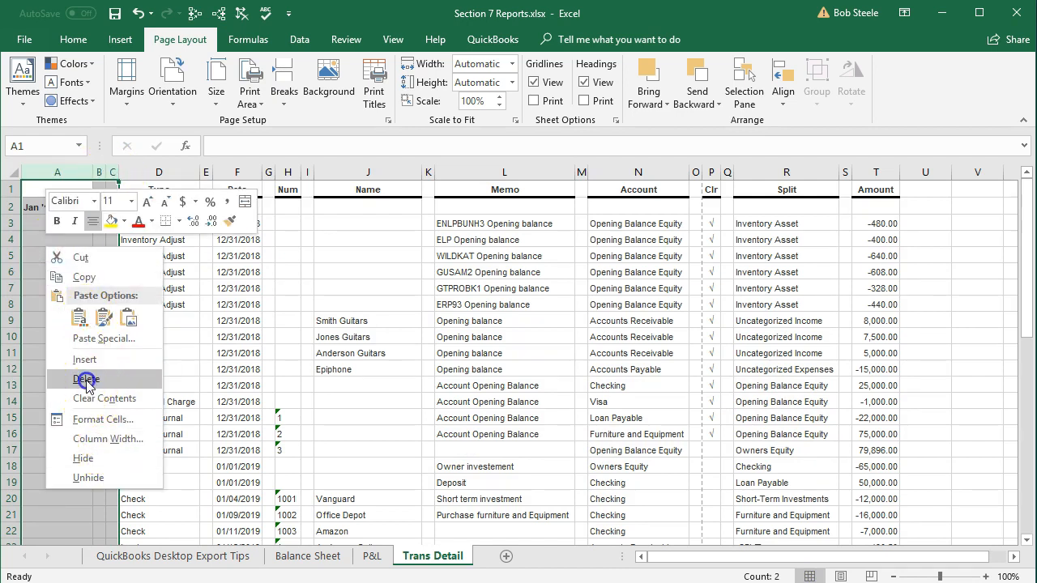
left_click(85, 378)
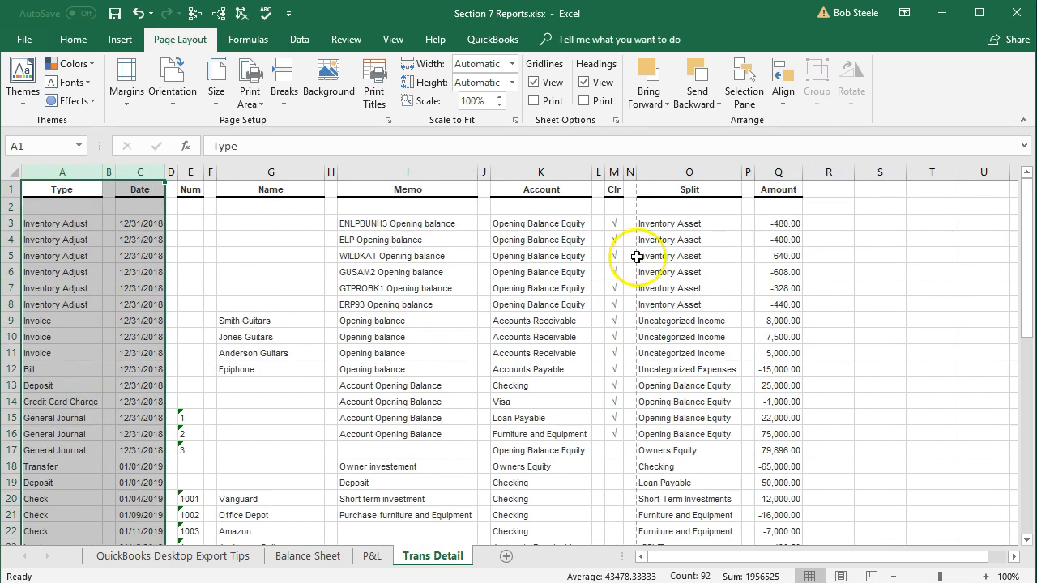
left_click(679, 239)
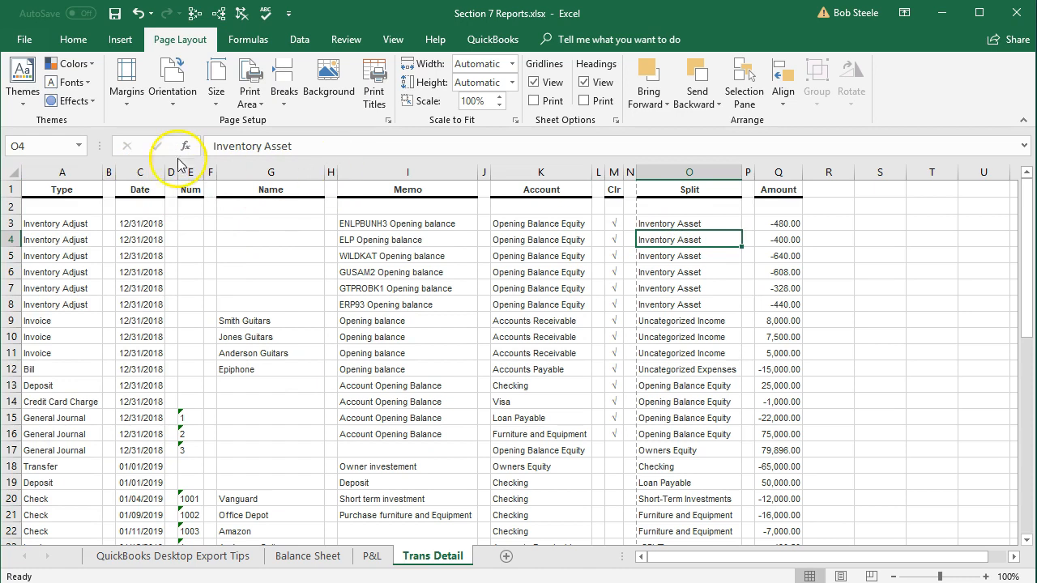
Delete the empty spacer columns B, D, F, H, J, L, N and P from the Trans Detail worksheet.
left_click(108, 169)
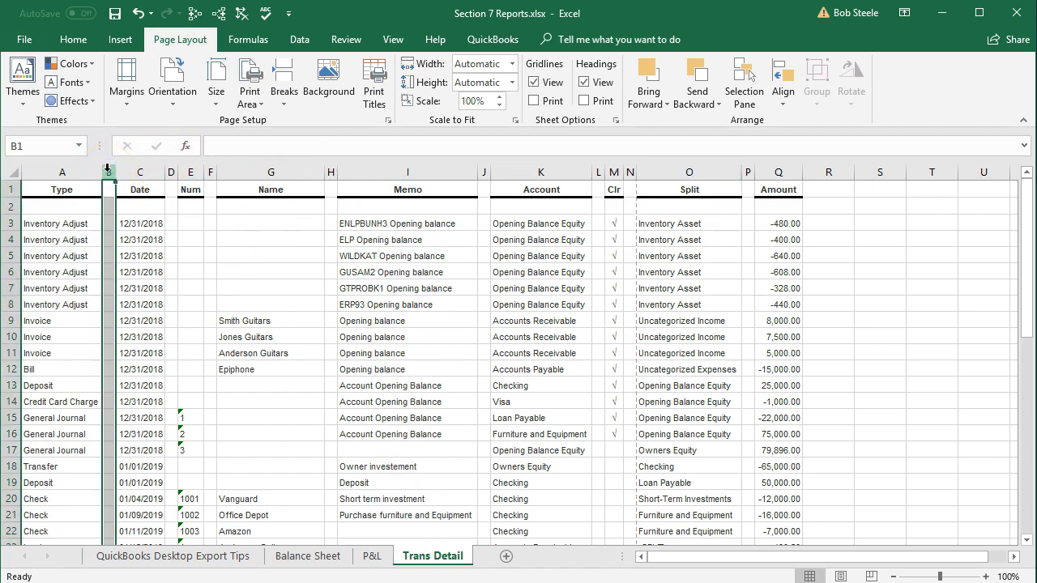
left_click(171, 171, "ctrl")
left_click(210, 172, "ctrl")
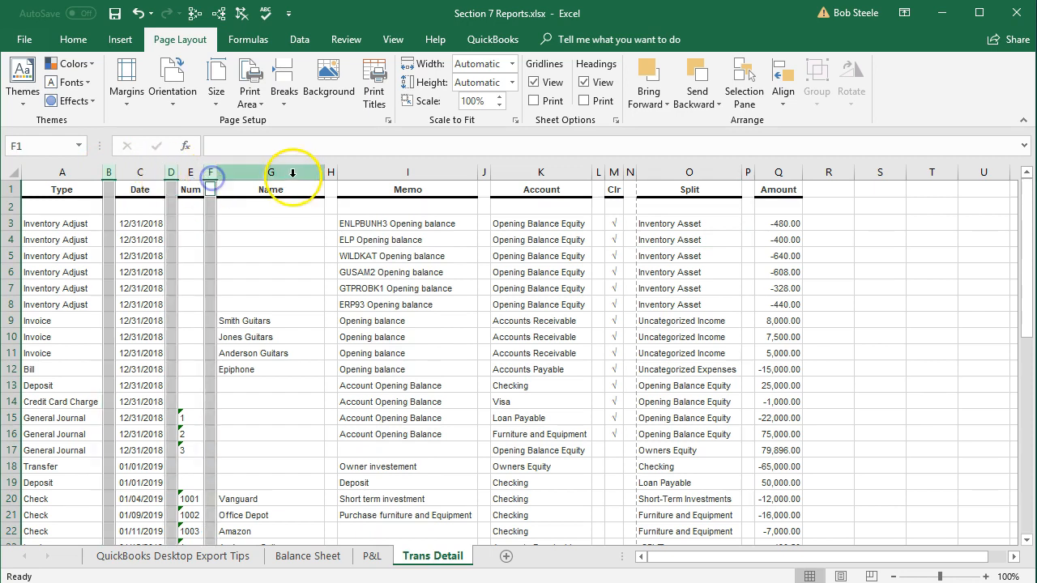
left_click(330, 172, "ctrl")
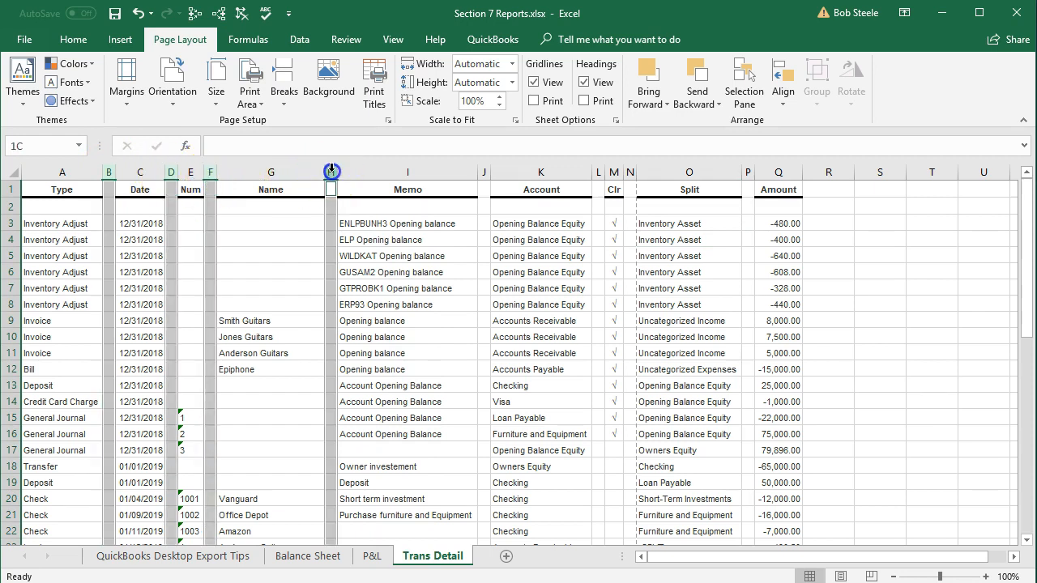
left_click(483, 171, "ctrl")
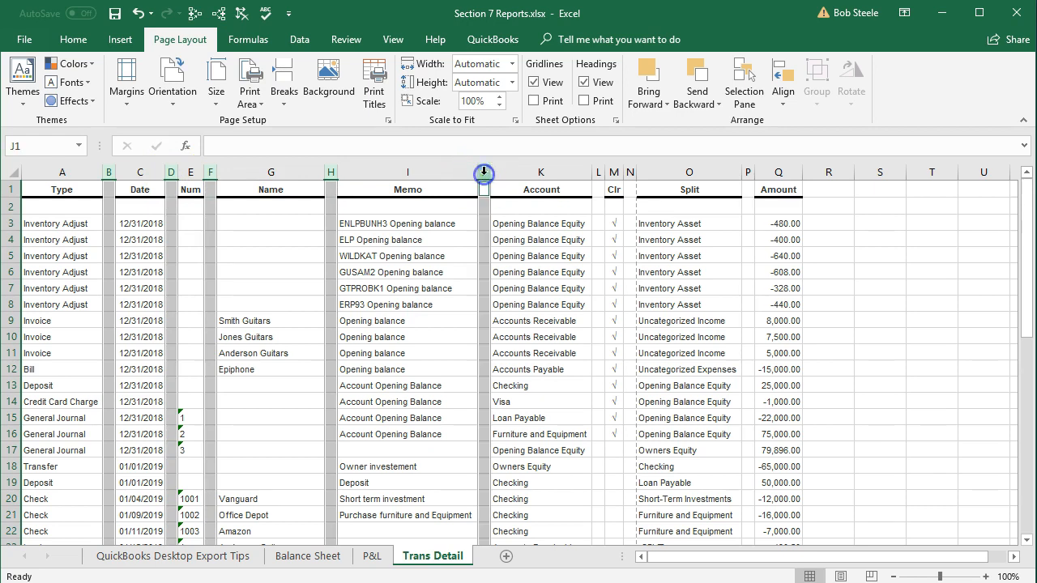
left_click(598, 172, "ctrl")
left_click(631, 171, "ctrl")
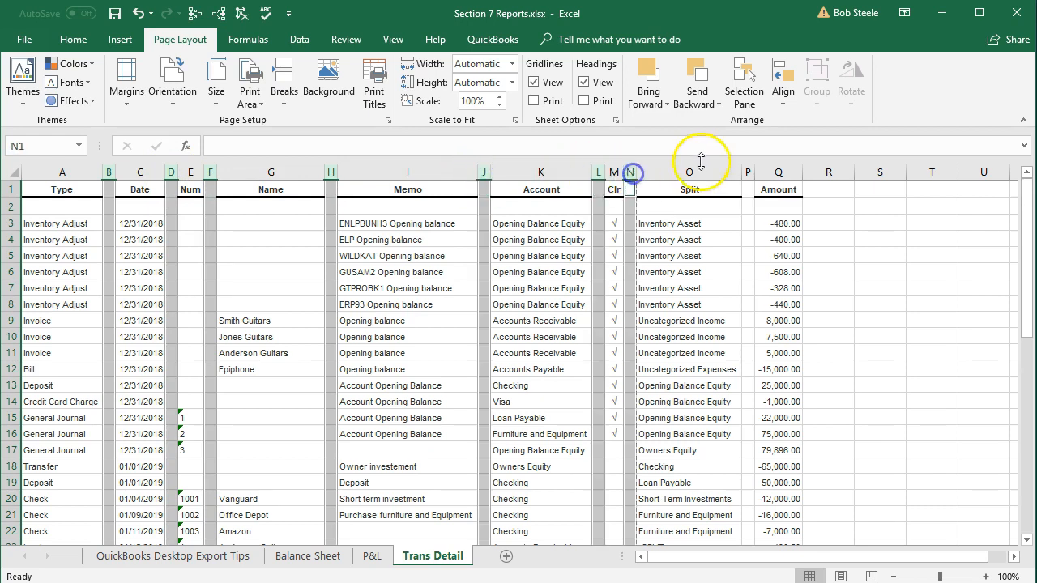
left_click(747, 172, "ctrl")
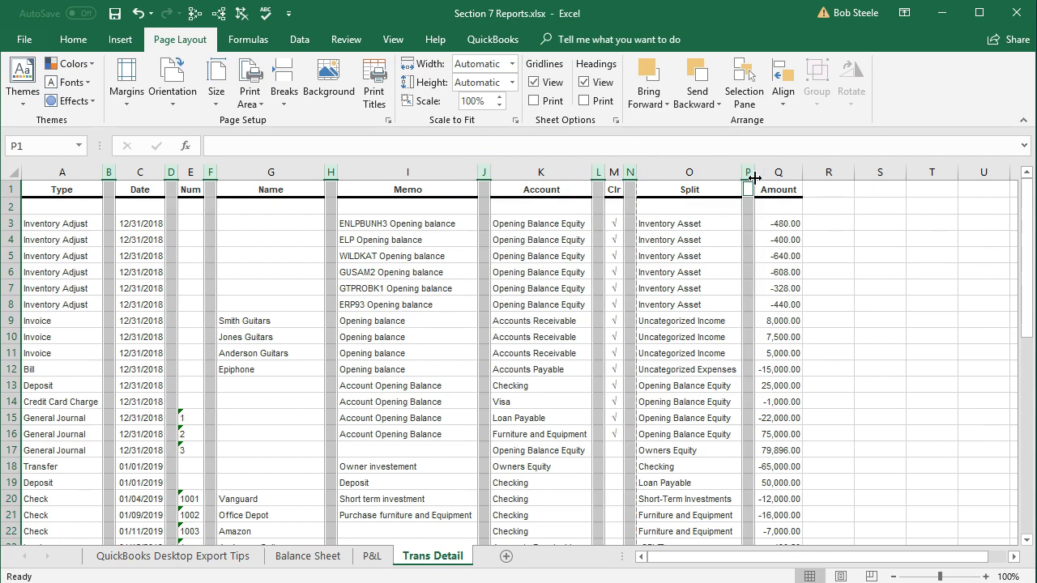
right_click(750, 228)
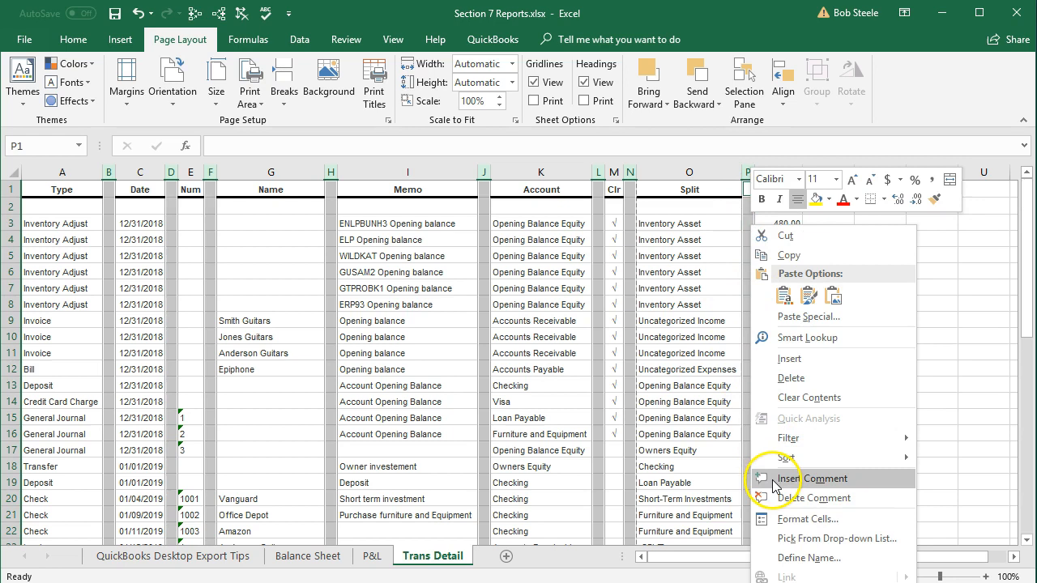
left_click(780, 379)
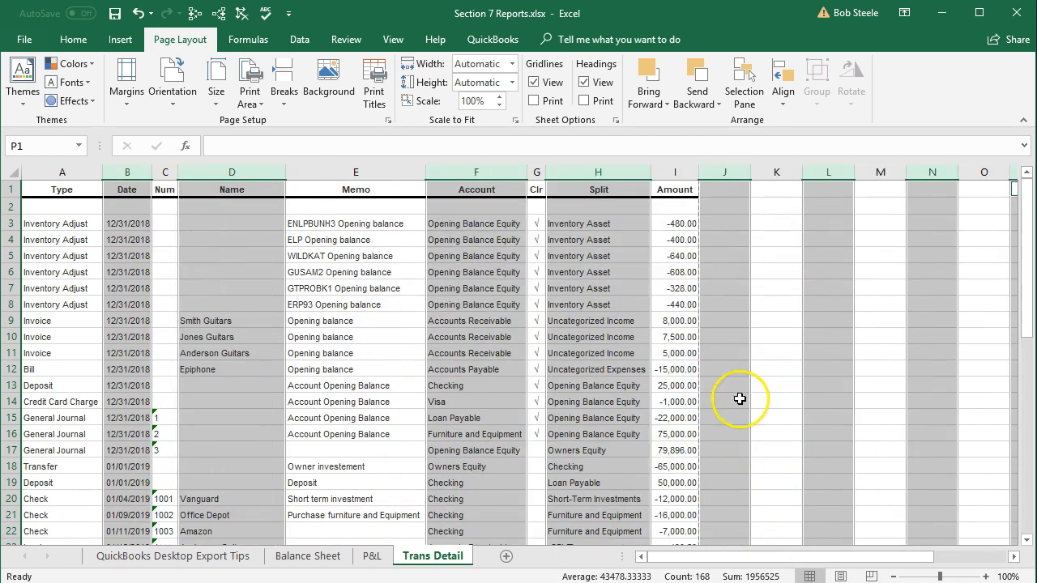
Save the workbook, continuing as a macro-free workbook.
left_click(625, 415)
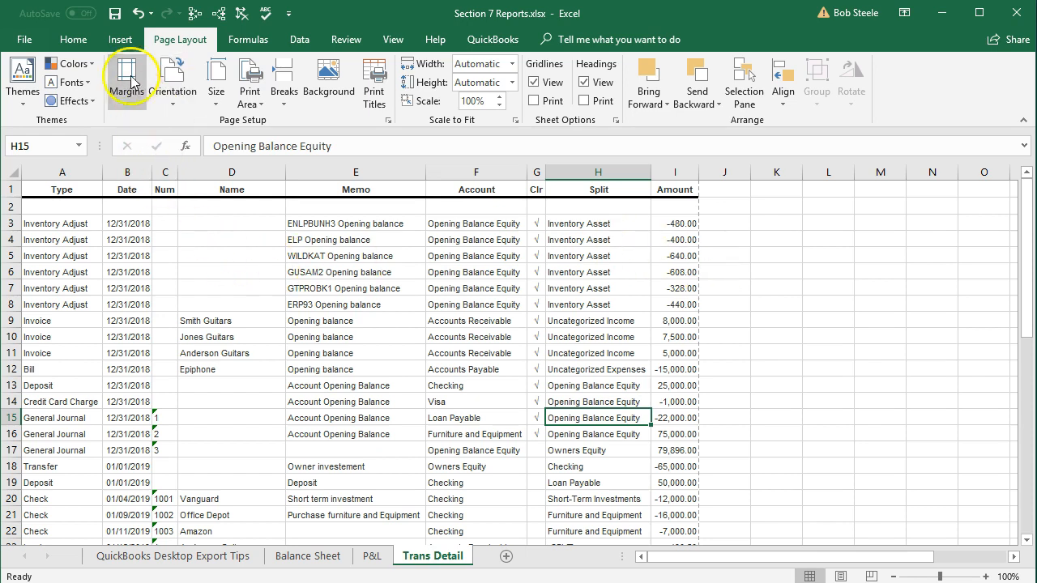
left_click(116, 16)
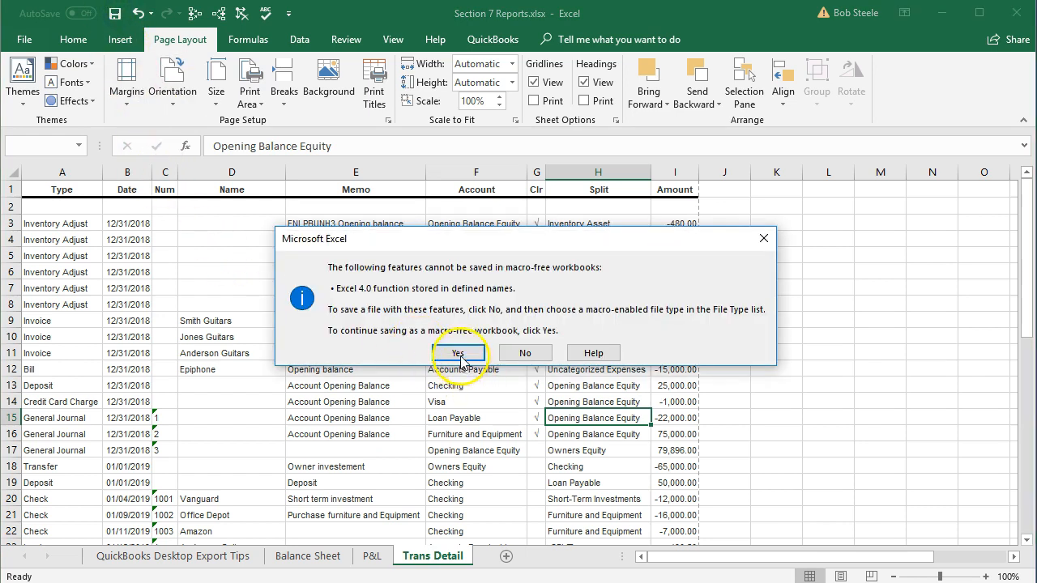
left_click(426, 351)
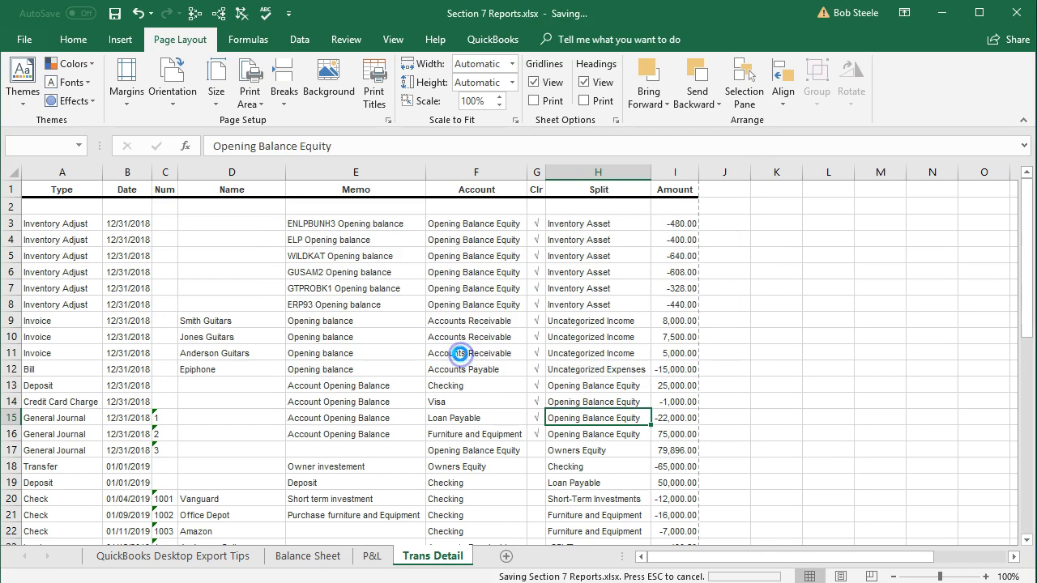
Delete the QuickBooks Desktop Export Tips worksheet from the workbook.
left_click(195, 559)
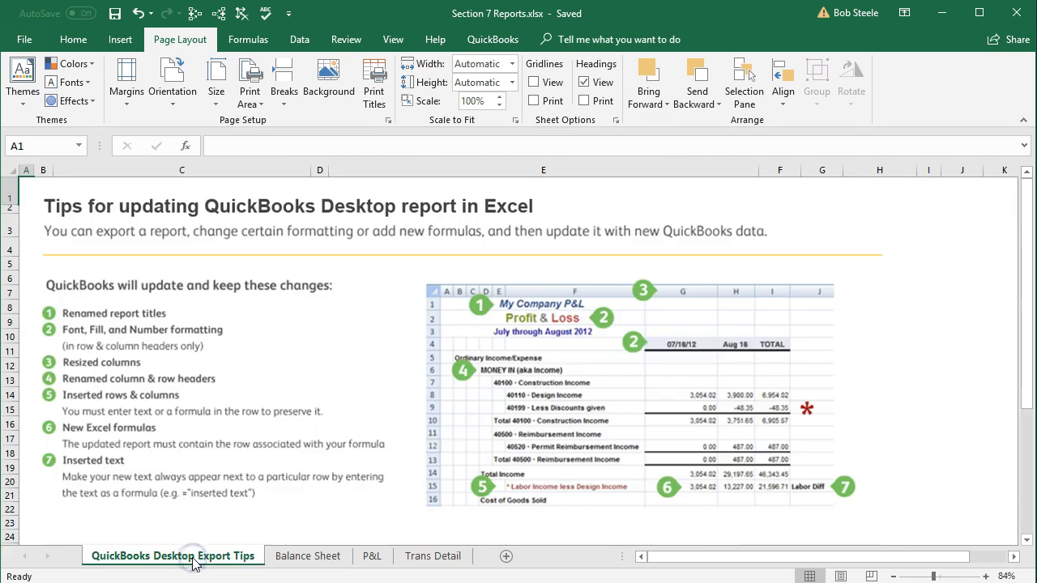
right_click(194, 559)
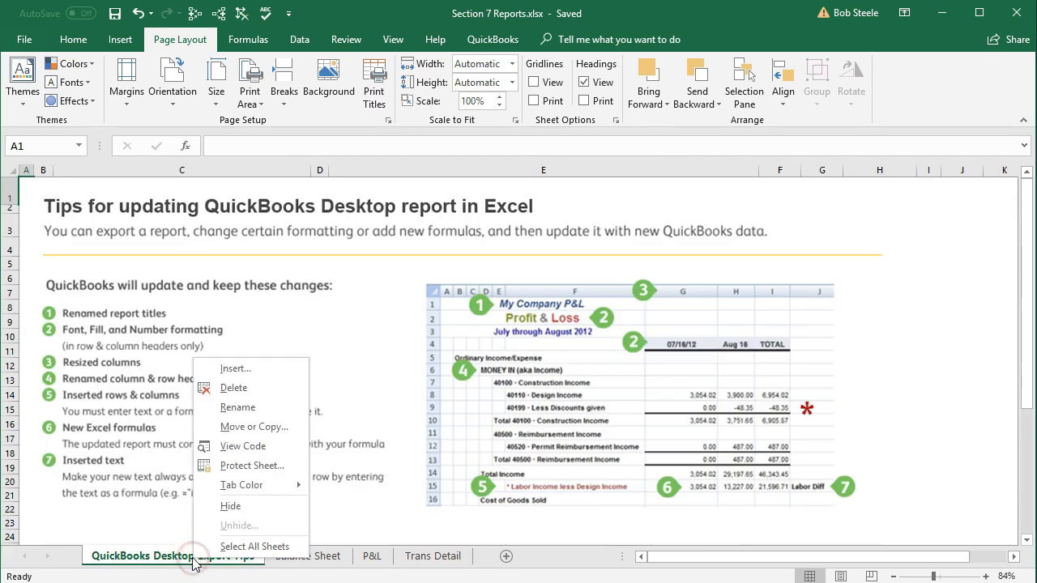
left_click(207, 387)
left_click(494, 329)
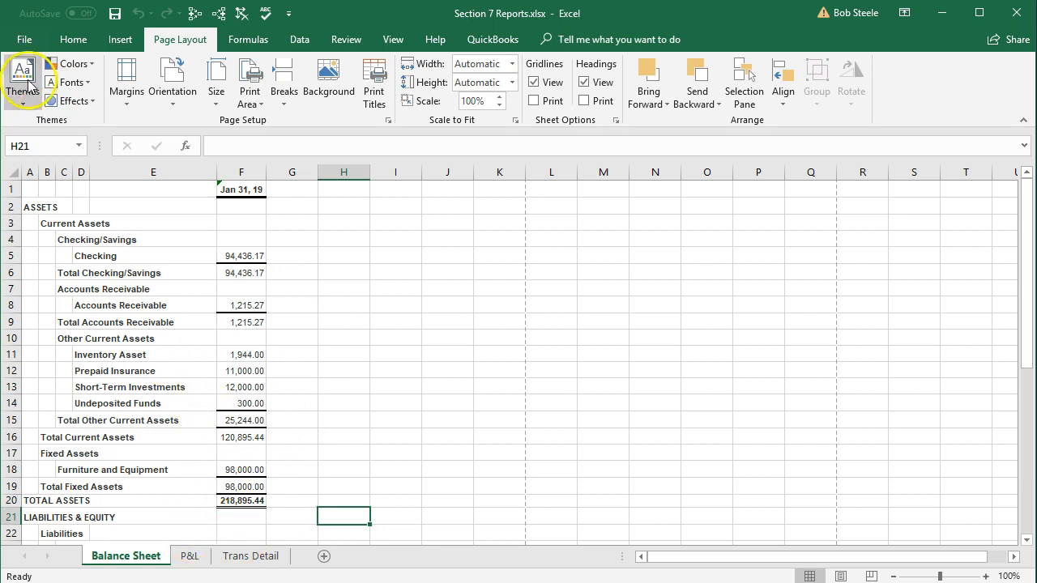
Check every page of the print preview with the entire workbook as the print range, and print the workbook.
left_click(22, 39)
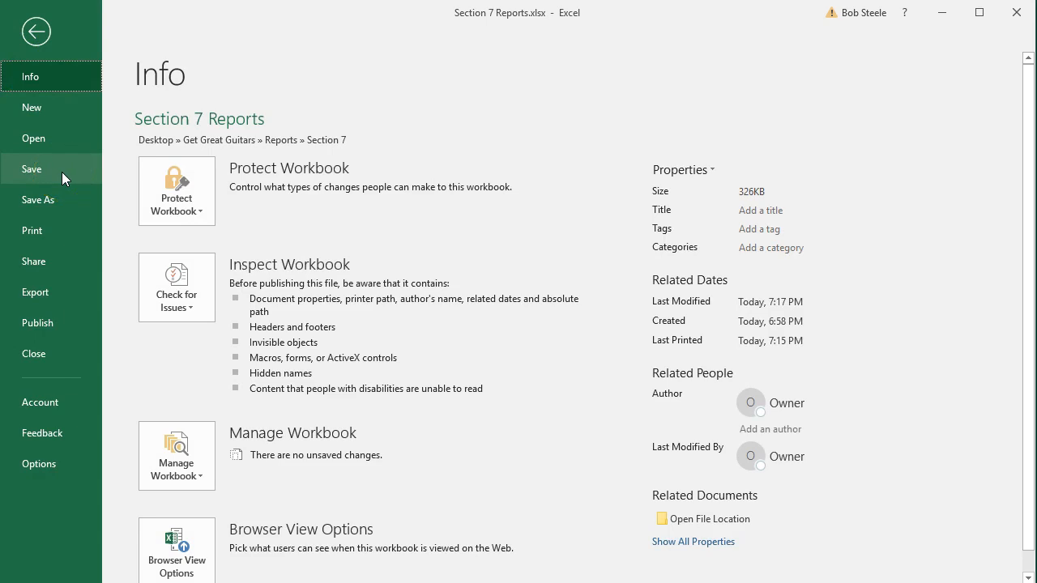
left_click(45, 227)
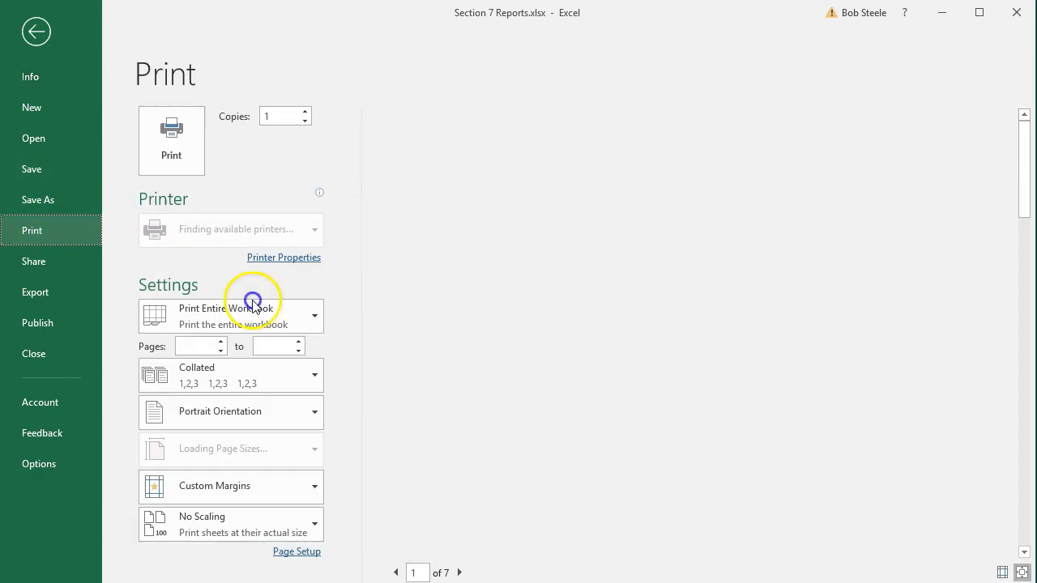
left_click(307, 319)
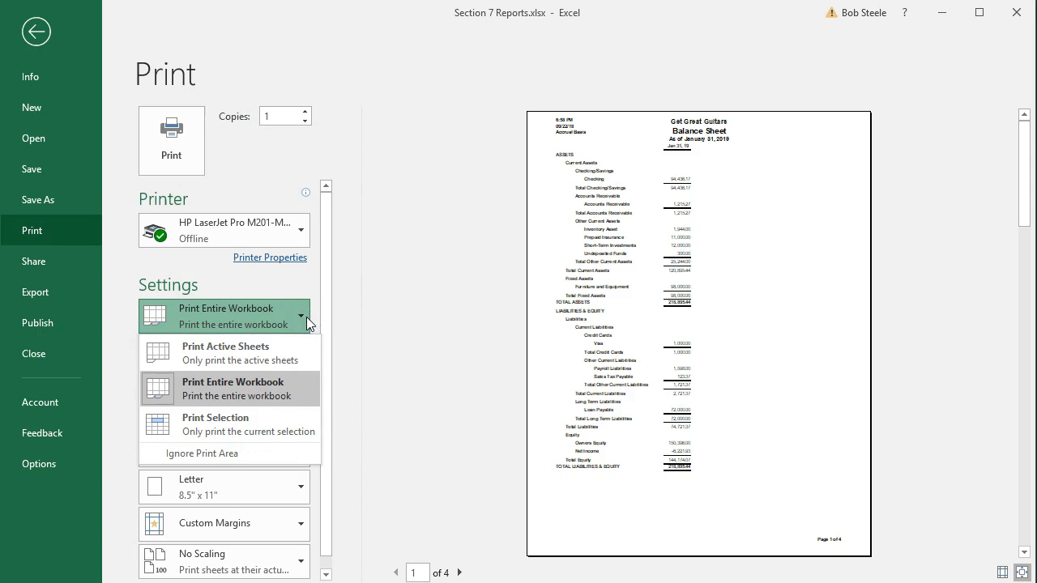
left_click(290, 392)
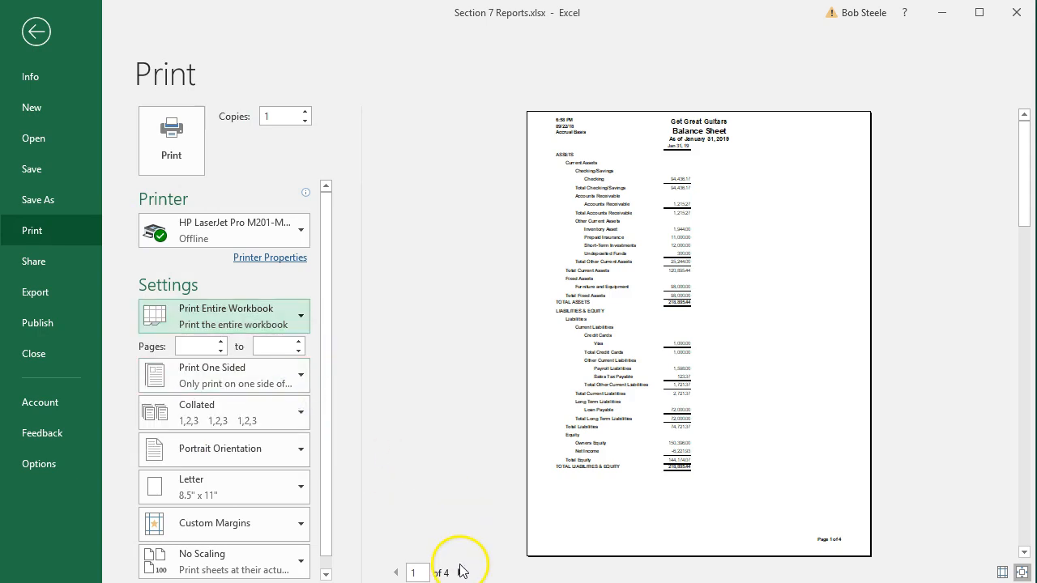
left_click(459, 573)
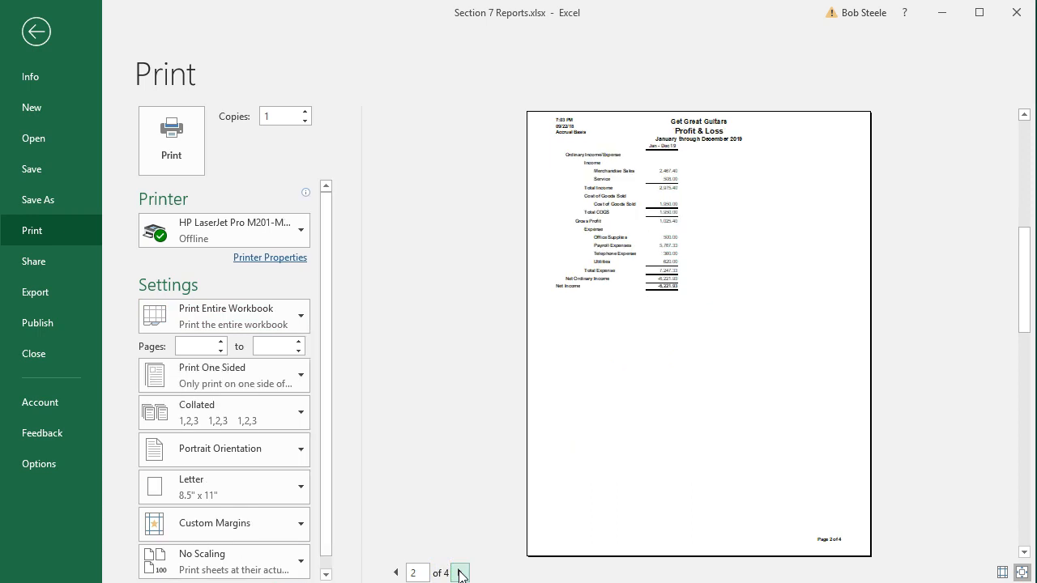
left_click(460, 573)
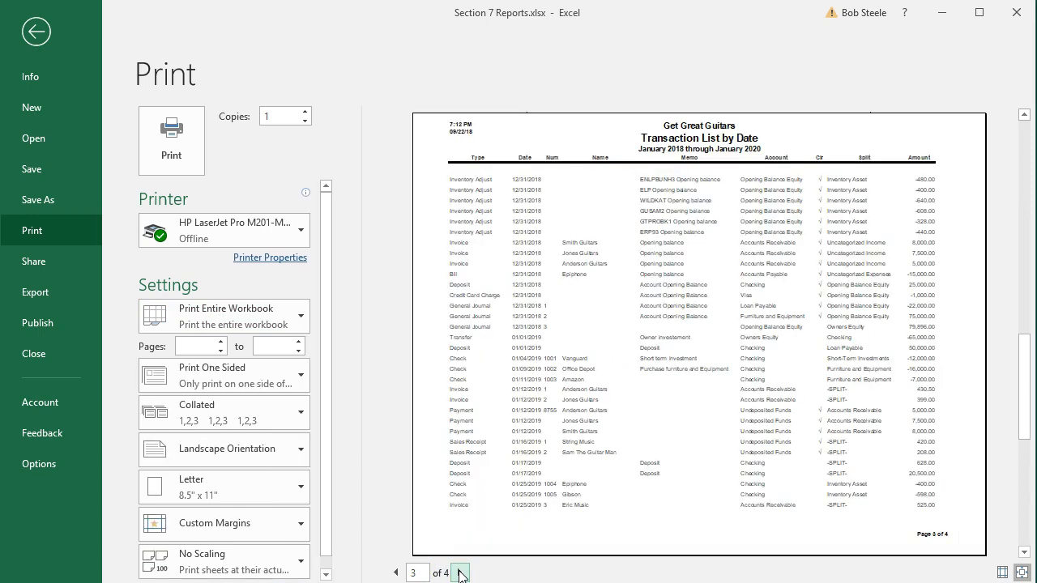
left_click(459, 573)
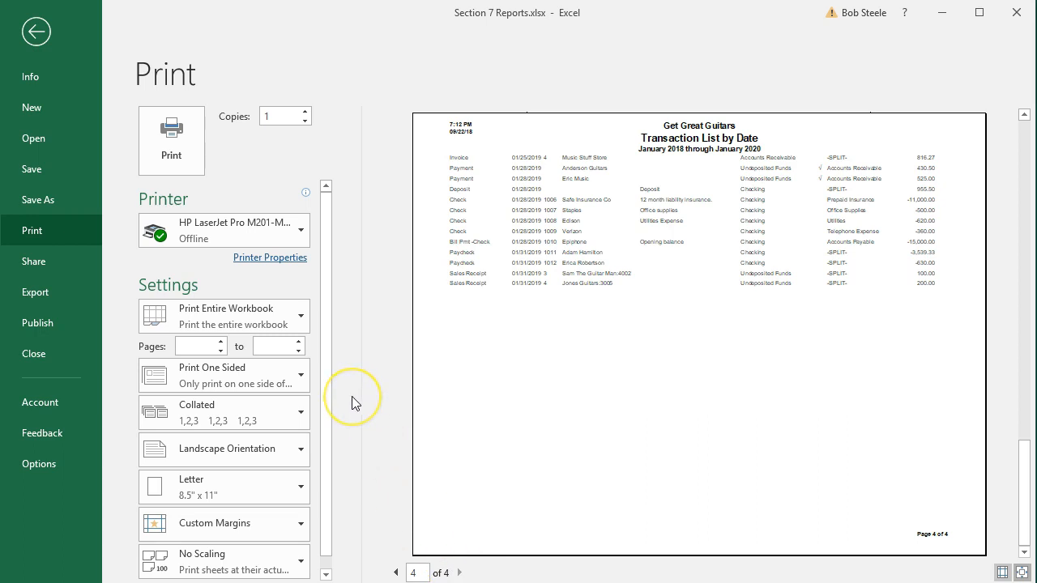
left_click(180, 157)
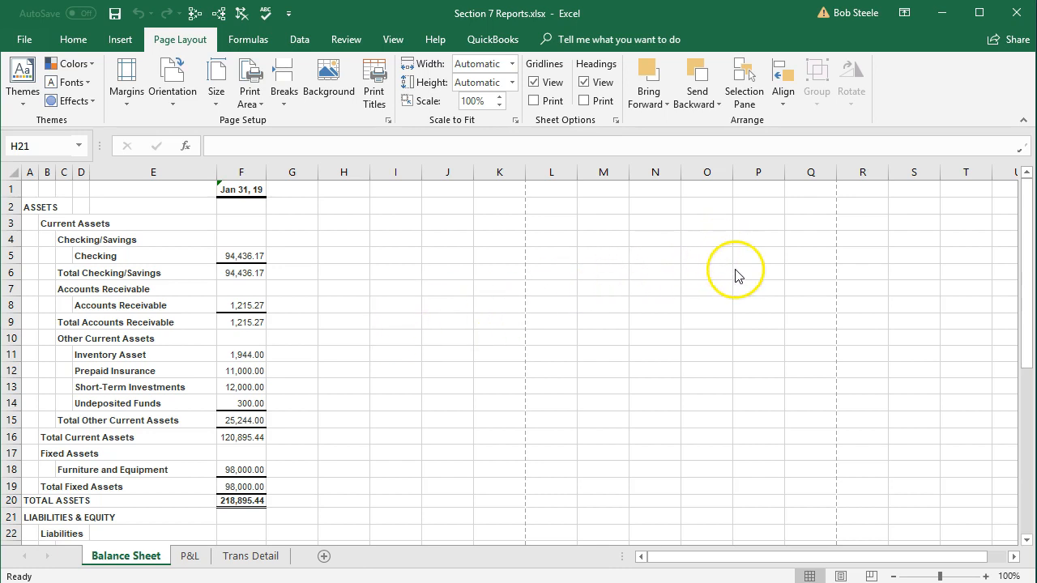
Close the workbook and, in QuickBooks, print the Balance Sheet report to the CutePDF Writer printer.
left_click(1019, 19)
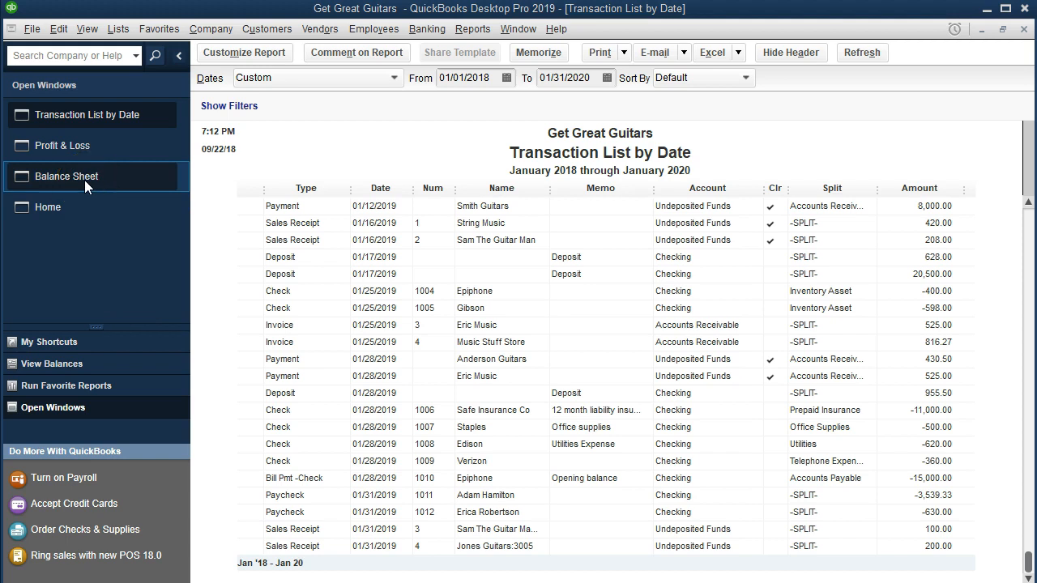
left_click(84, 180)
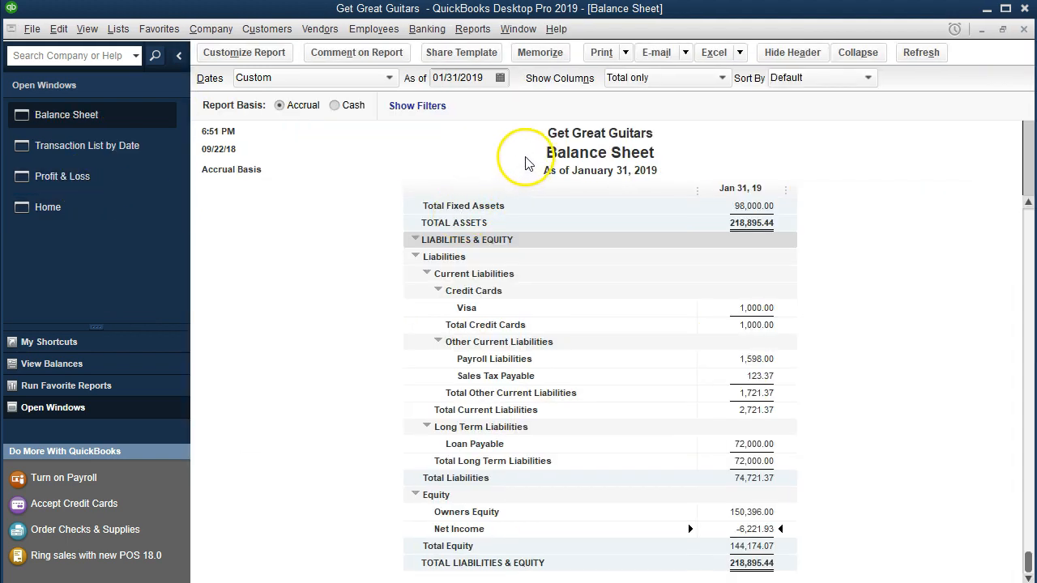
left_click(32, 28)
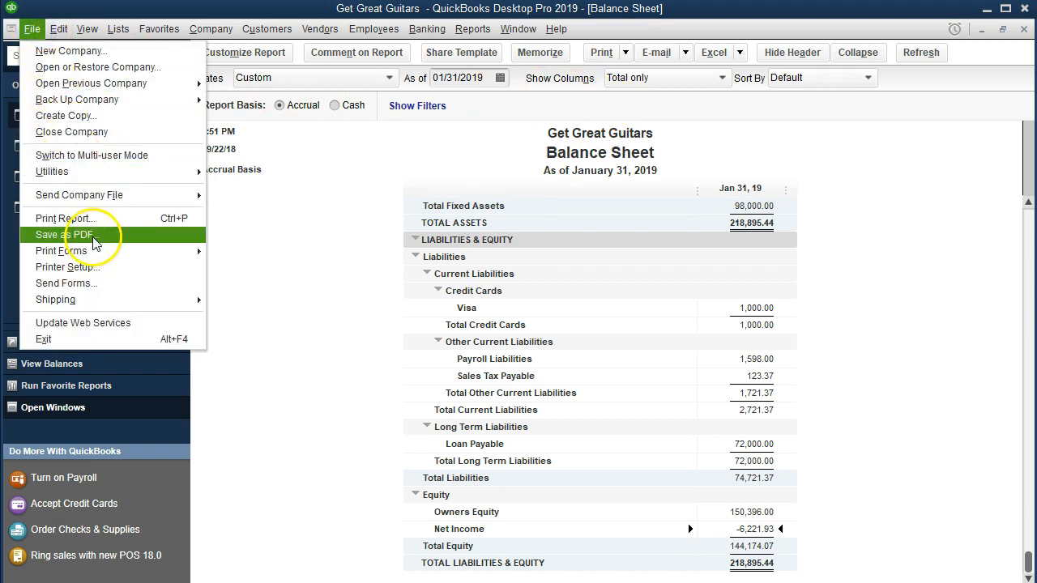
left_click(619, 55)
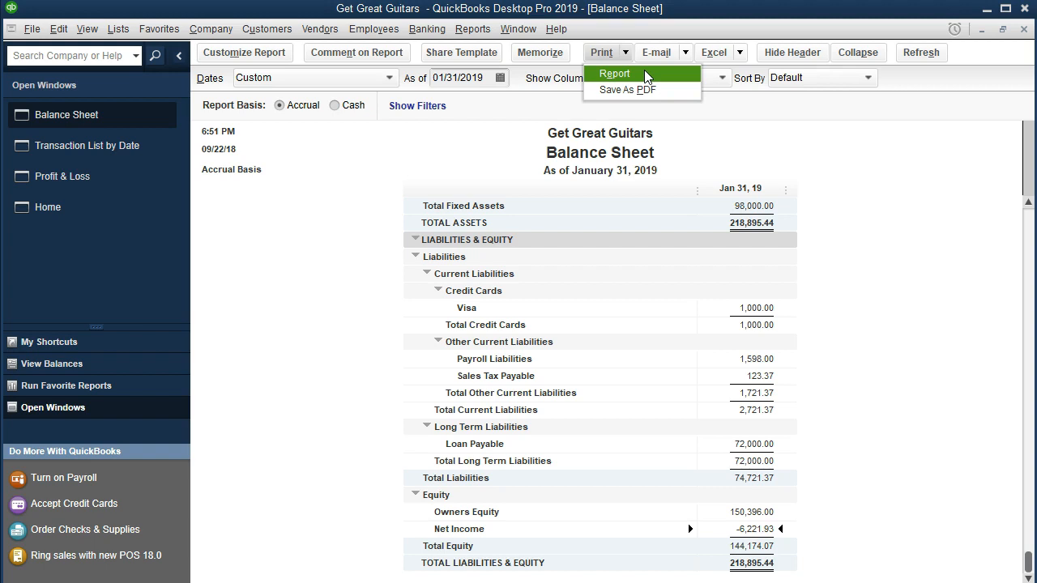
left_click(644, 73)
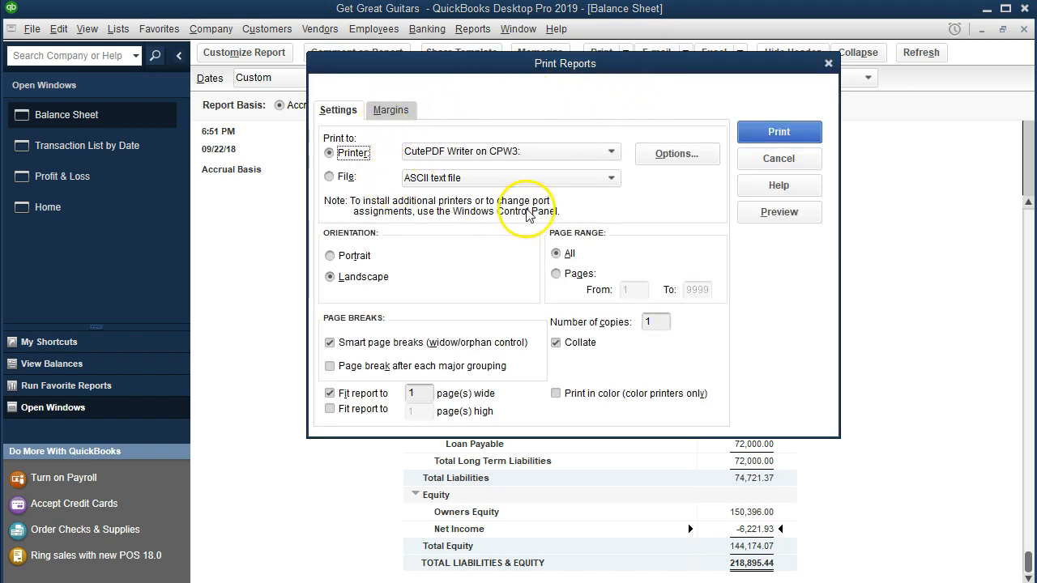
left_click(770, 136)
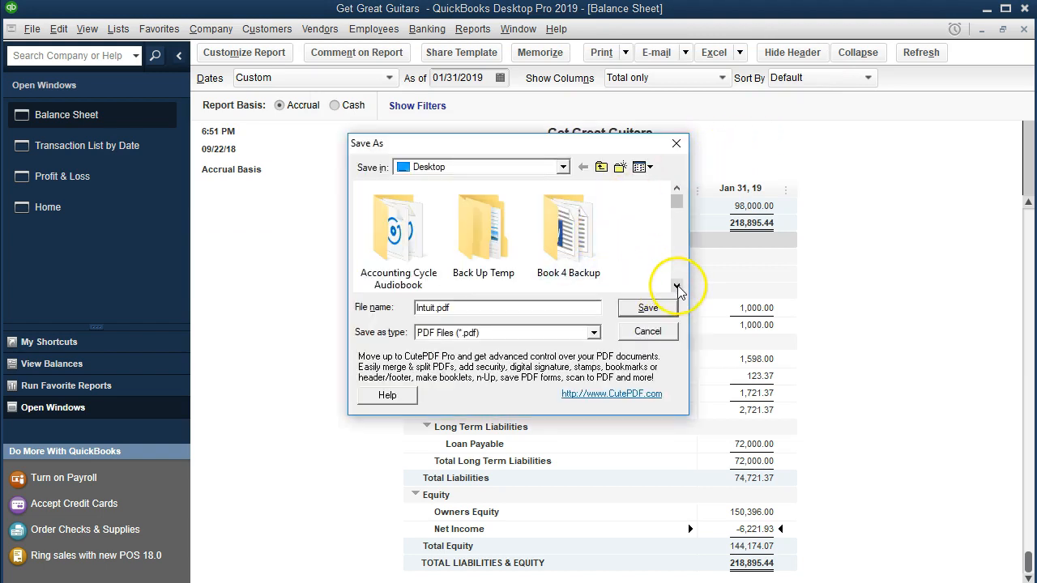
left_click(676, 288)
left_click(677, 288)
left_click(677, 288)
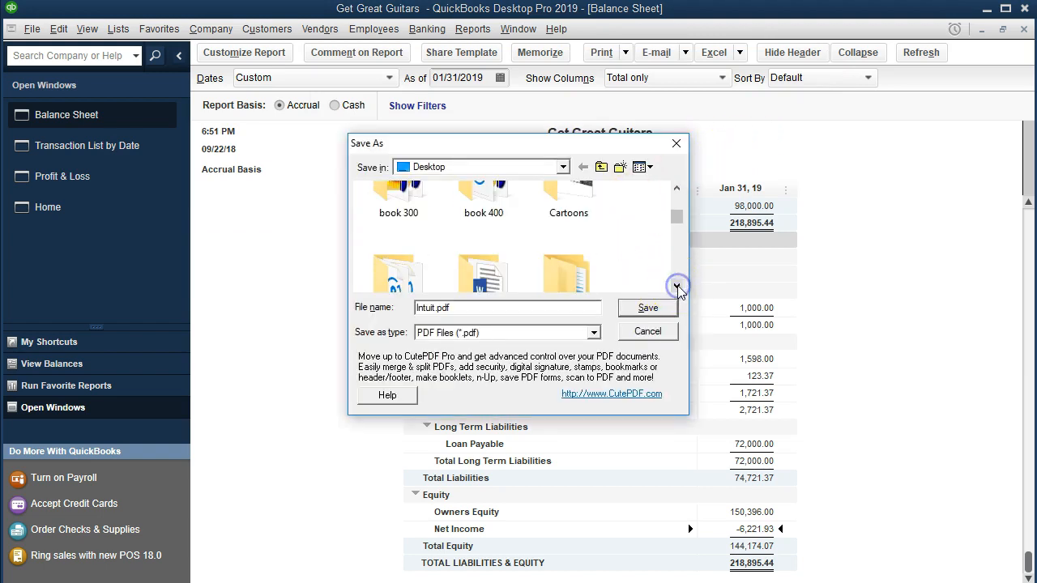
left_click(576, 231)
double_click(576, 231)
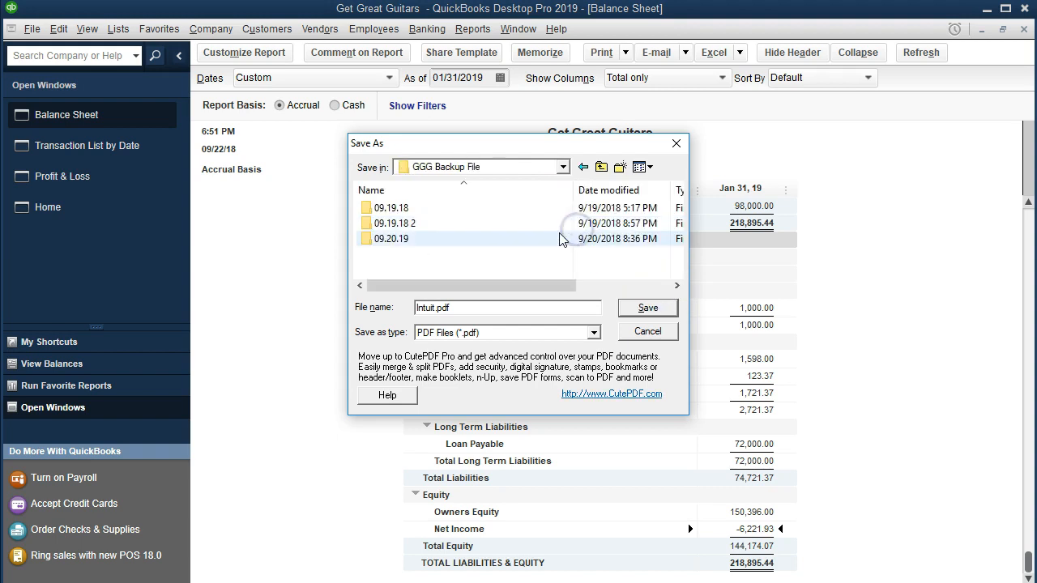
left_click(562, 168)
left_click(564, 185)
left_click(565, 186)
left_click(565, 186)
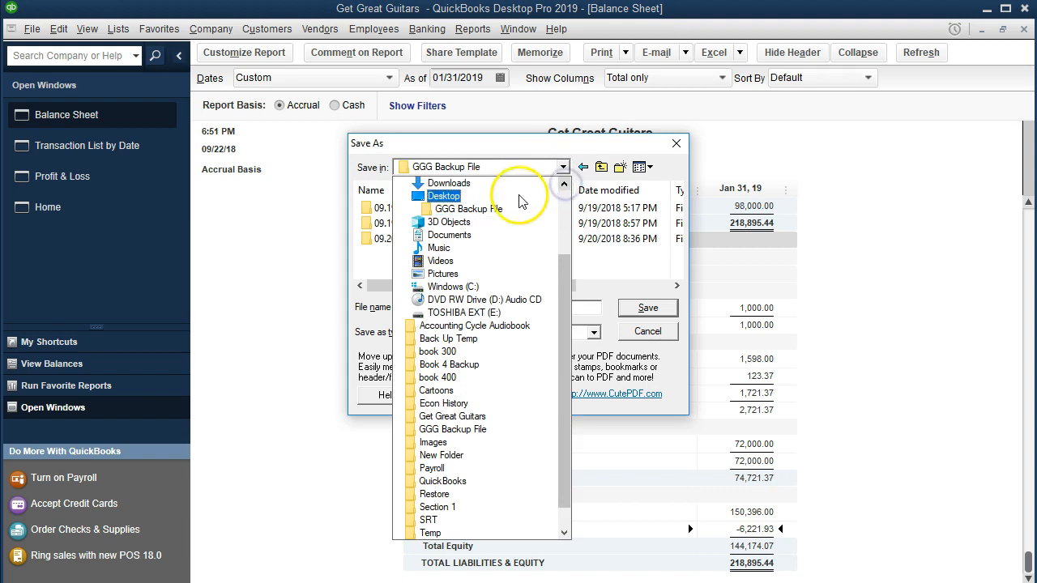
left_click(459, 200)
Save the PDF as Balance Sheet 01.31.19 in the Section 7 folder under Get Great Guitars, Reports on the Desktop.
left_click(676, 286)
left_click(676, 286)
left_click(676, 286)
left_click(677, 286)
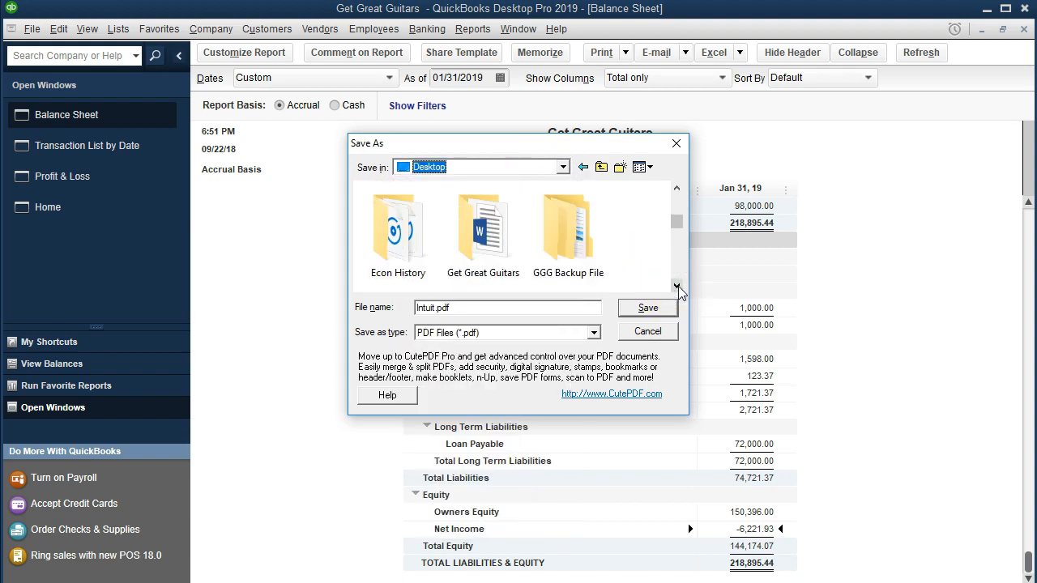
double_click(487, 233)
left_click(405, 225)
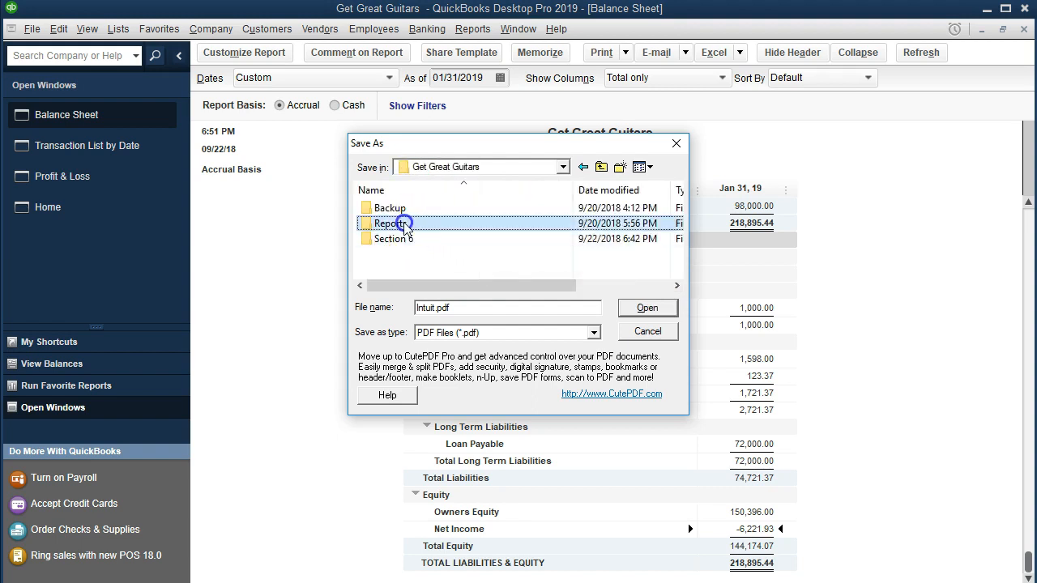
double_click(405, 225)
double_click(404, 222)
left_click(427, 305)
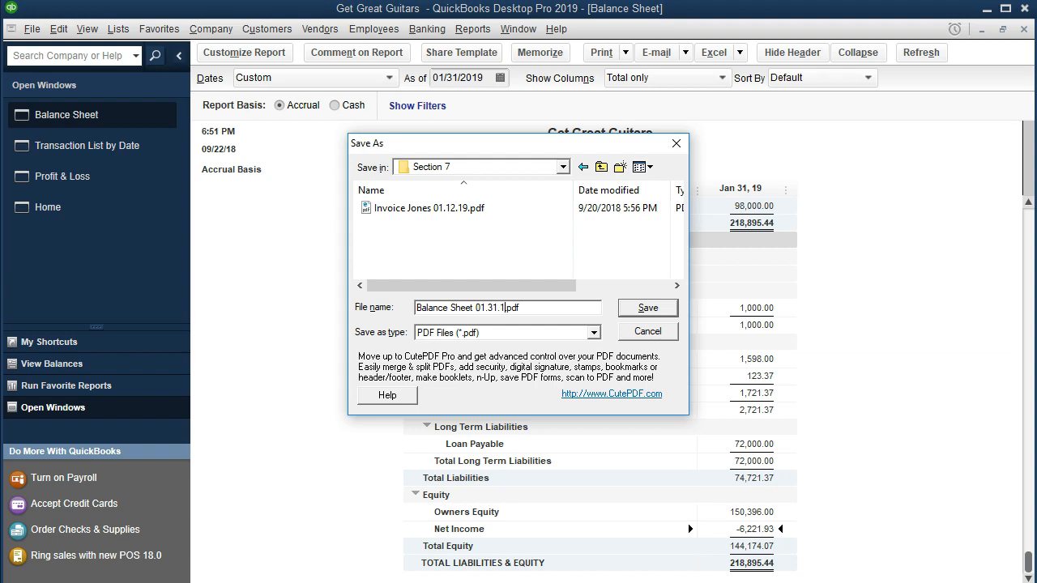
key("Return")
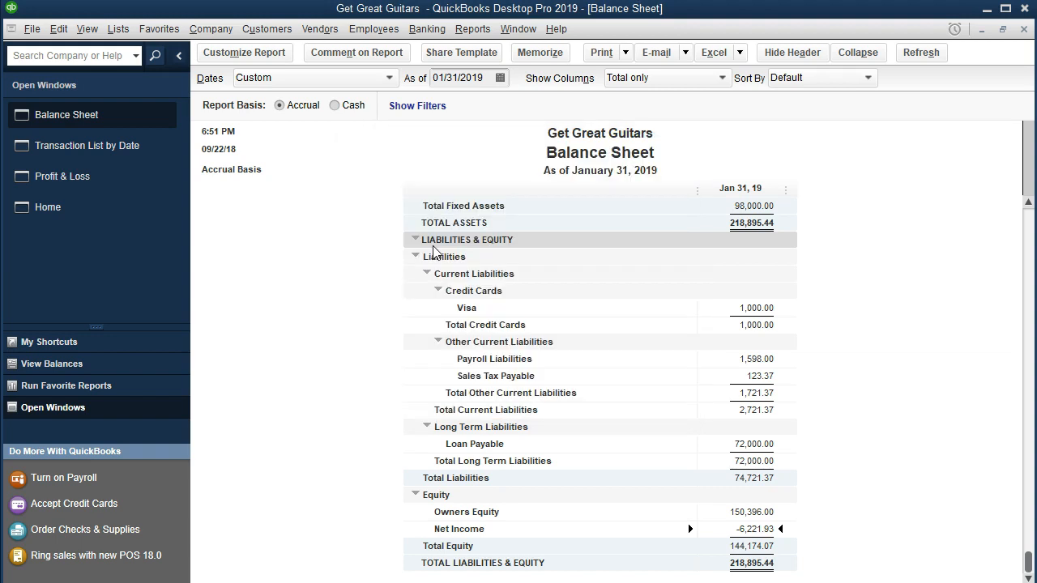
Print the Profit & Loss report to PDF and save it as P&L Jan.pdf in the Section 7 folder.
left_click(77, 180)
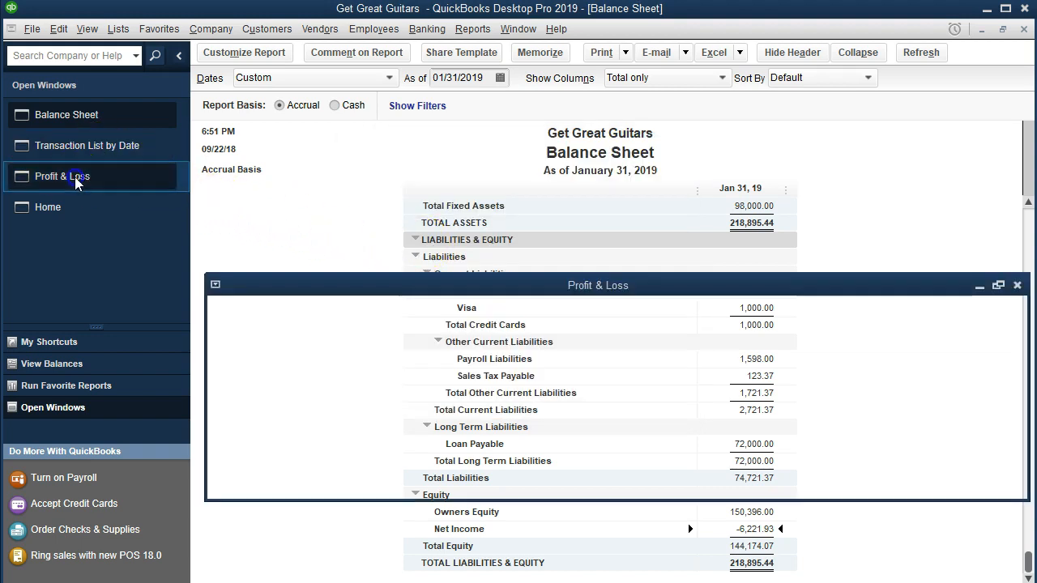
left_click(77, 182)
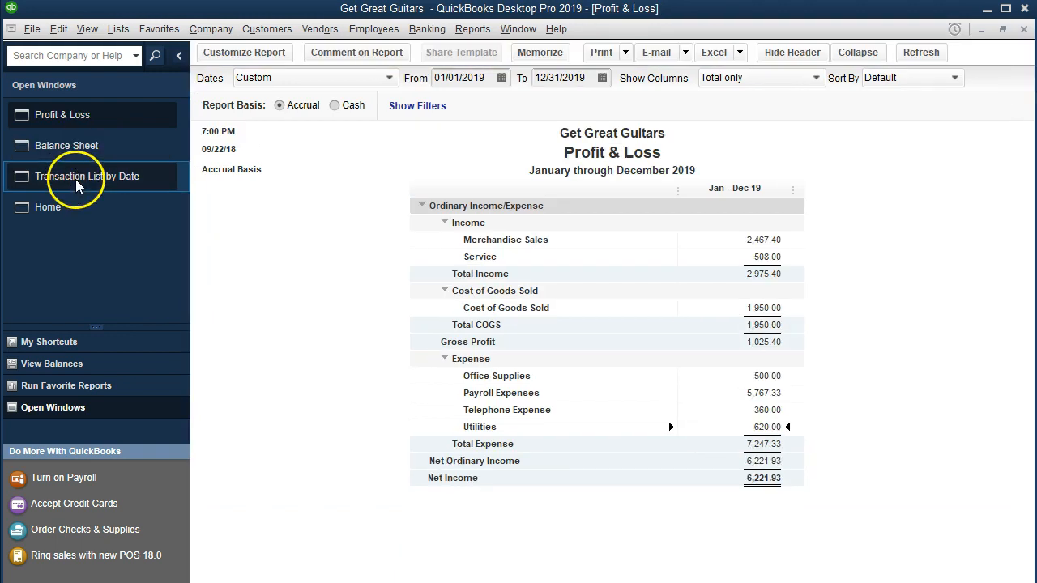
left_click(624, 52)
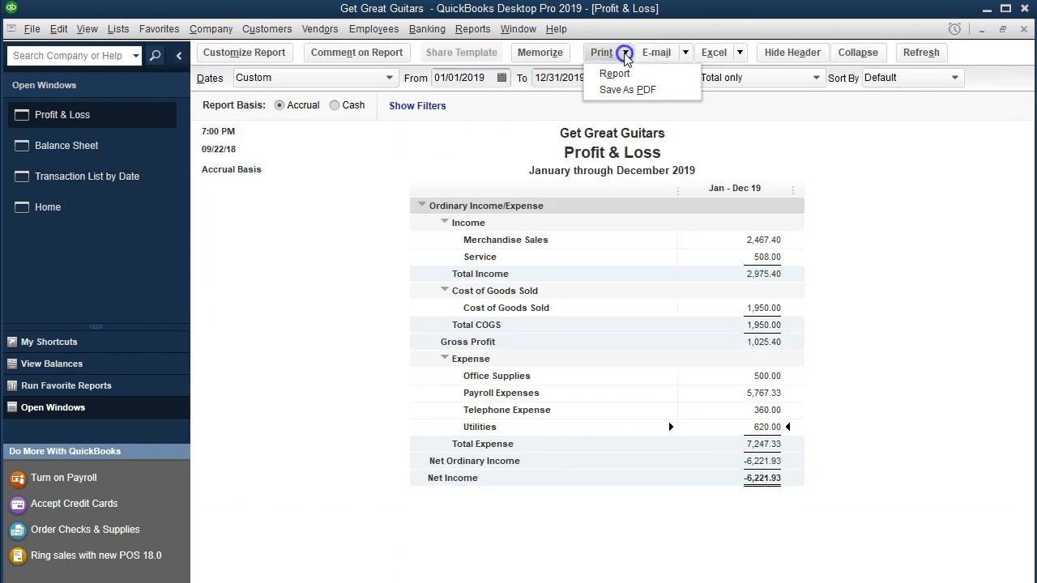
left_click(615, 73)
left_click(735, 99)
left_click(753, 128)
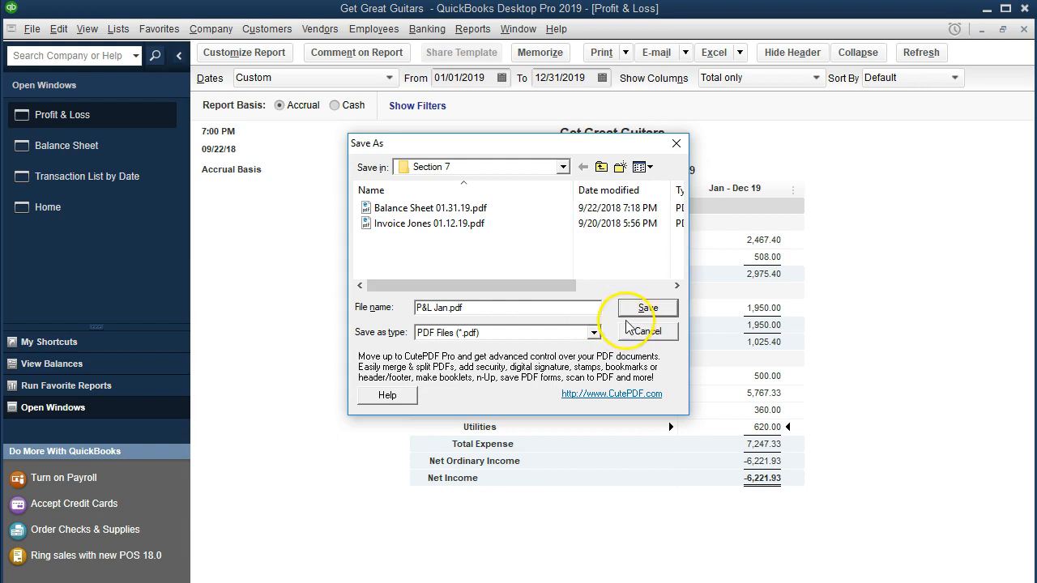
left_click(645, 311)
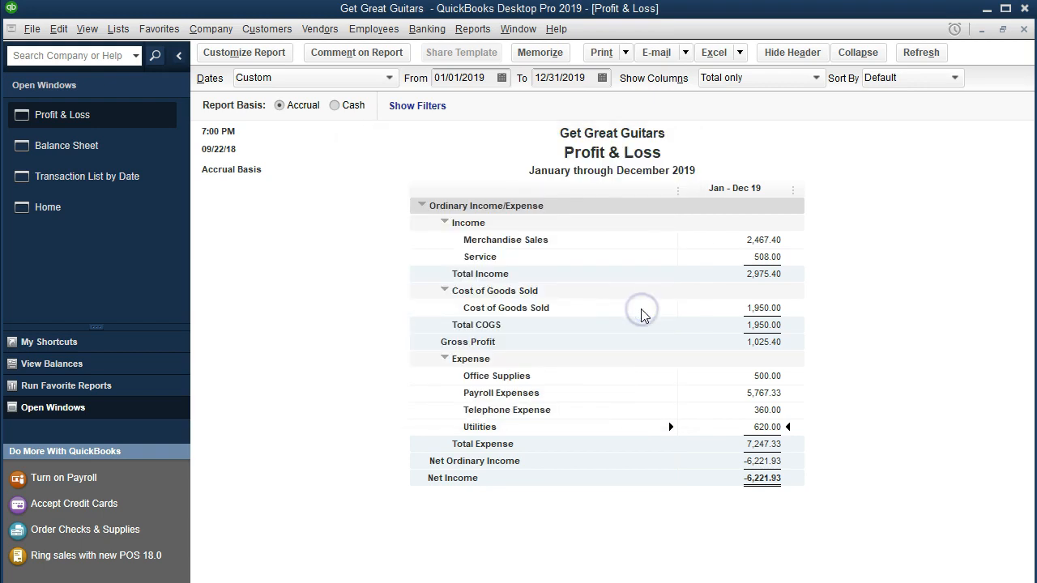
Open the Transaction List by Date report and print it to the CutePDF Writer printer.
left_click(107, 184)
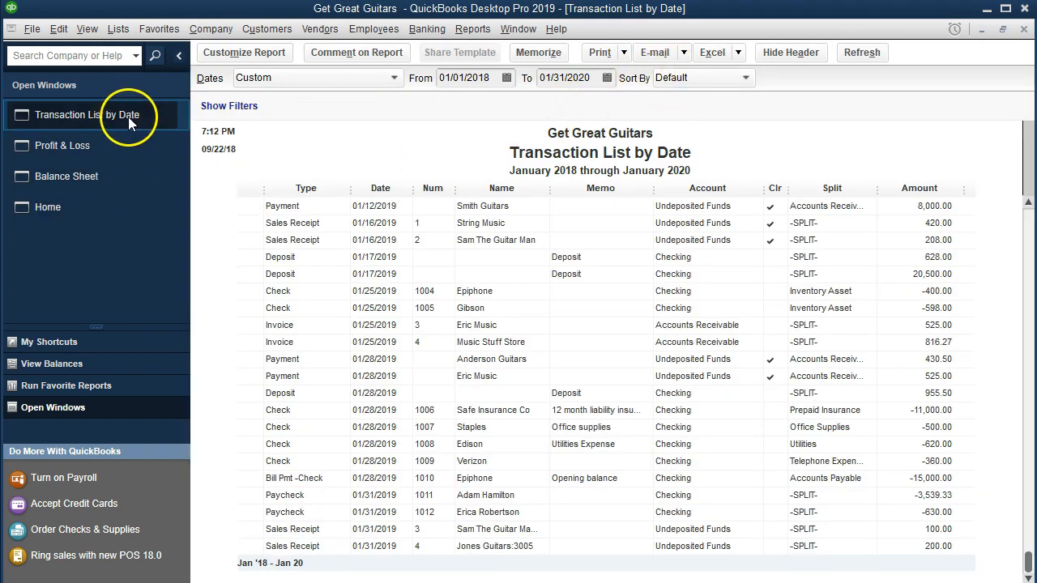
left_click(624, 52)
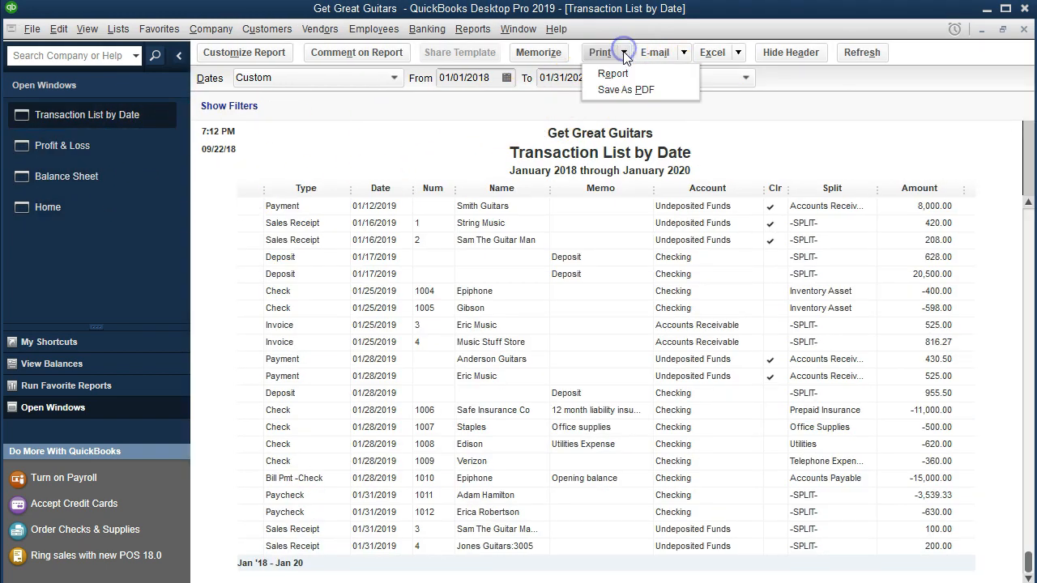
left_click(646, 73)
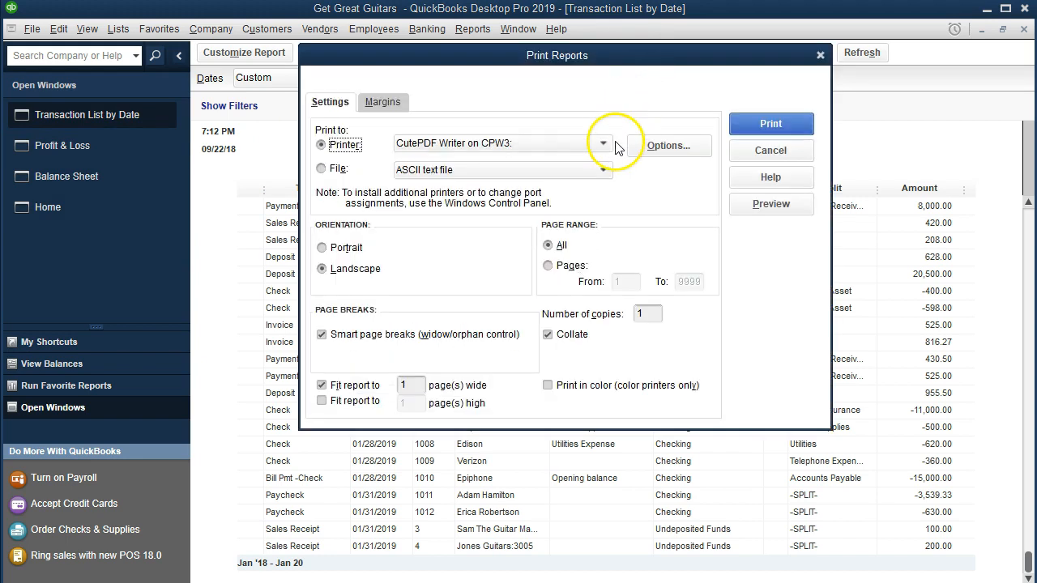
left_click(770, 124)
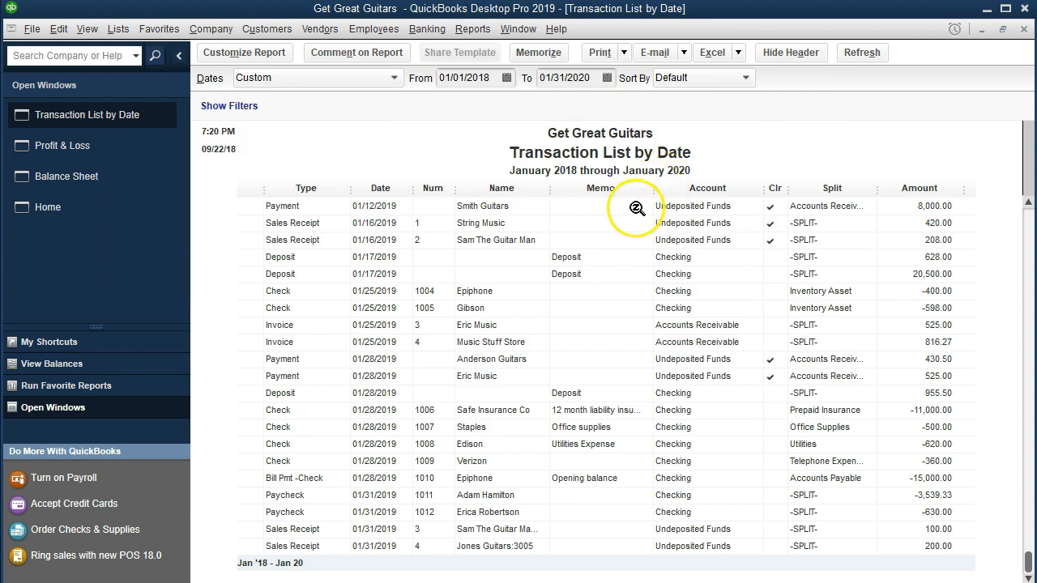
Save the transaction list PDF as Trans Detail Jan.pdf in the Section 7 folder.
left_click_drag(541, 139, 546, 205)
left_click(436, 369)
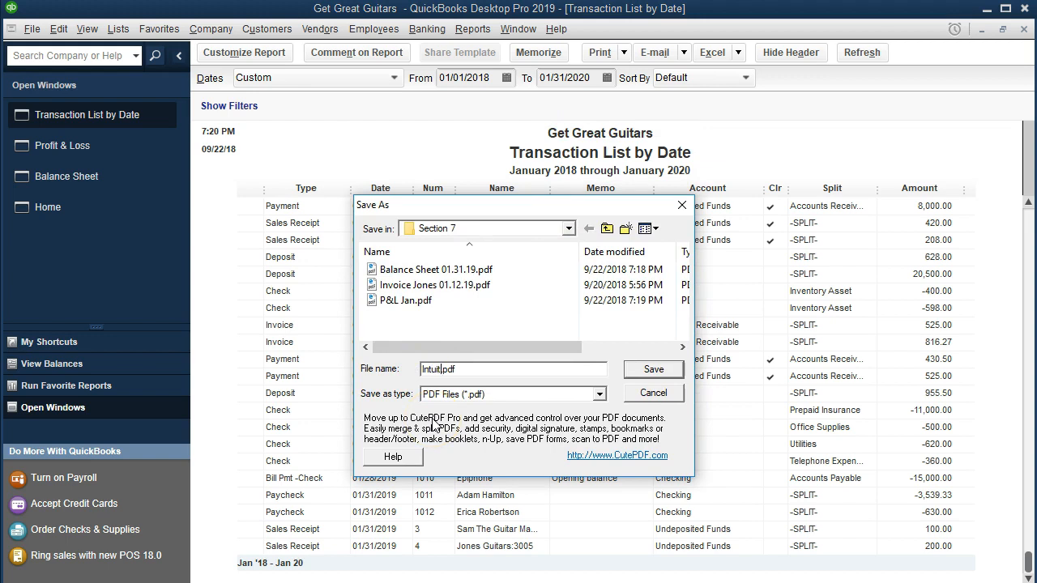
key("BackSpace")
key("BackSpace")
key("BackSpace")
key("BackSpace")
key("BackSpace")
key("BackSpace")
type("Trans Detail Jan")
left_click(520, 369)
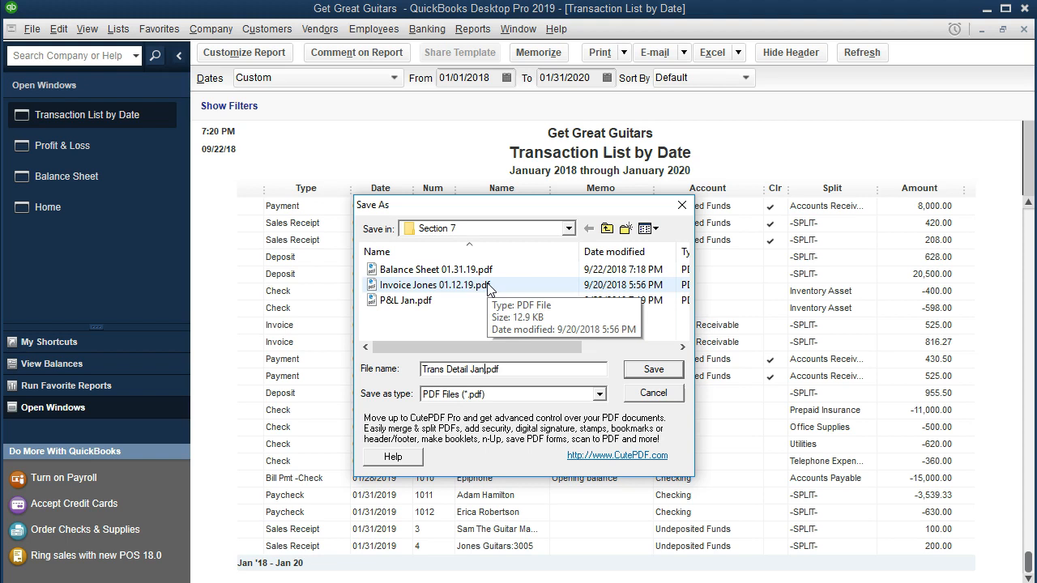
left_click(654, 374)
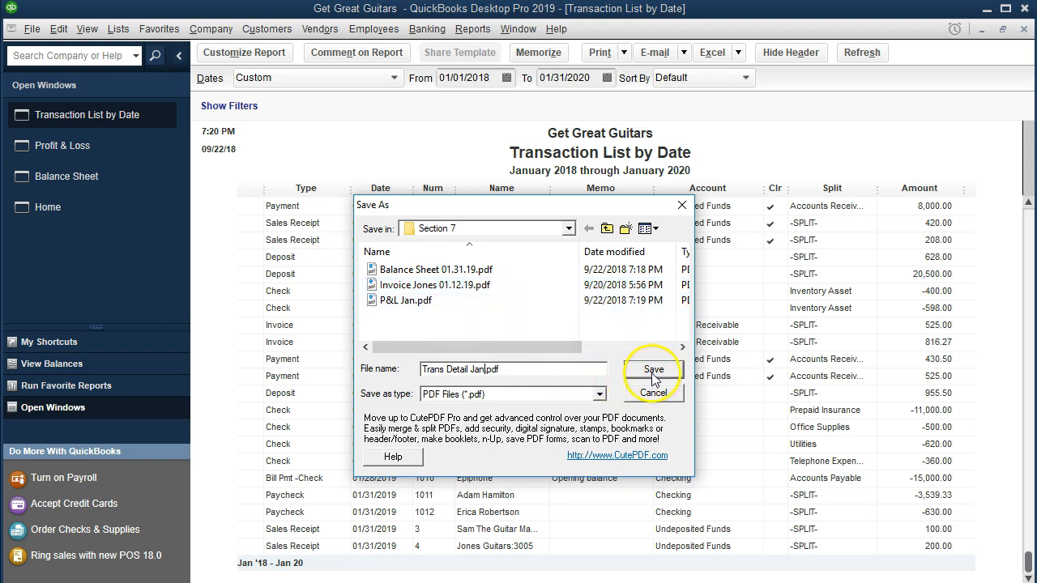